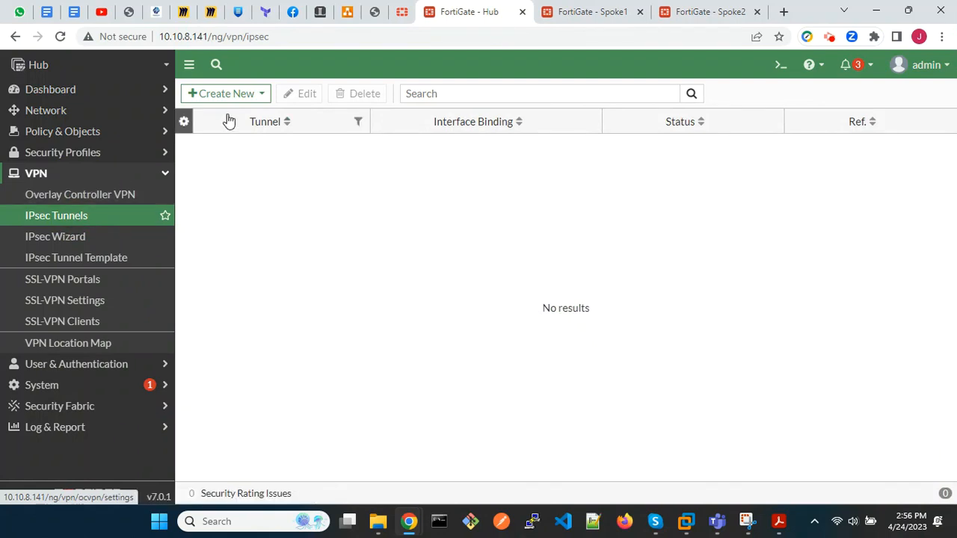
Start a new custom IPsec tunnel named advpn on the Hub and proceed to its detailed settings.
left_click(241, 97)
left_click(243, 120)
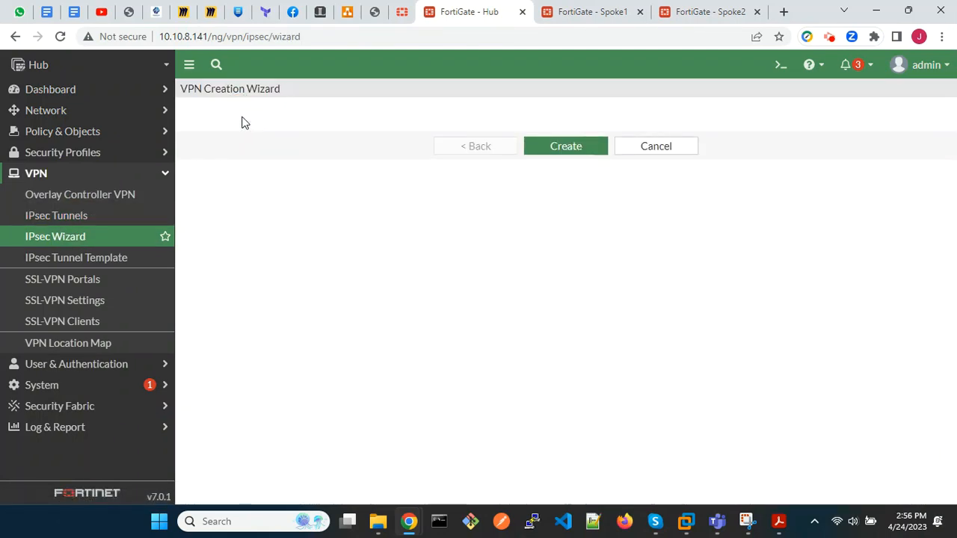
left_click(532, 172)
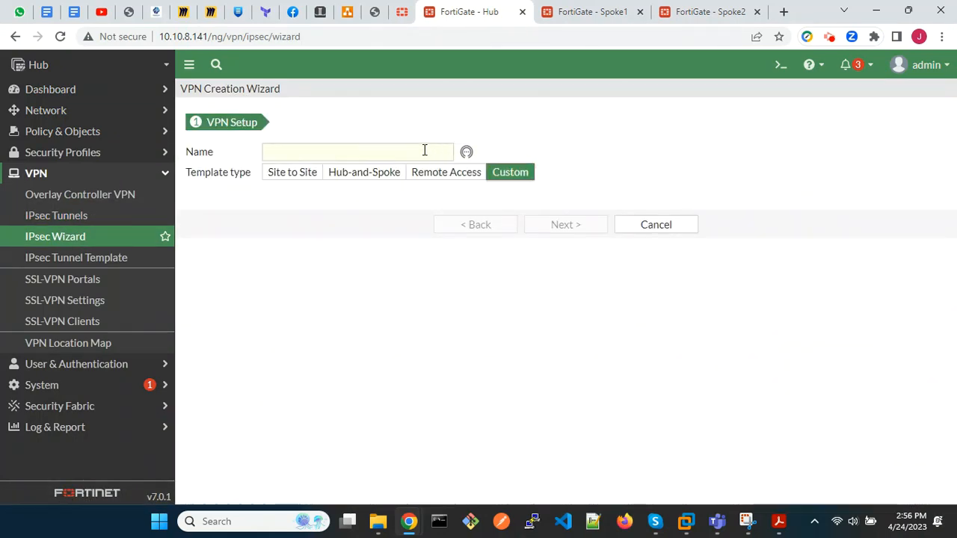
left_click(404, 151)
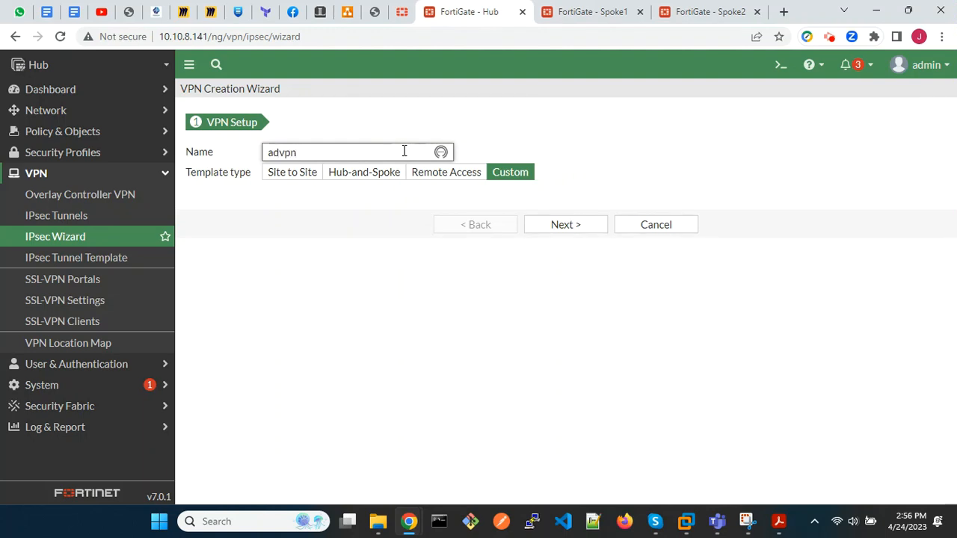
left_click(564, 225)
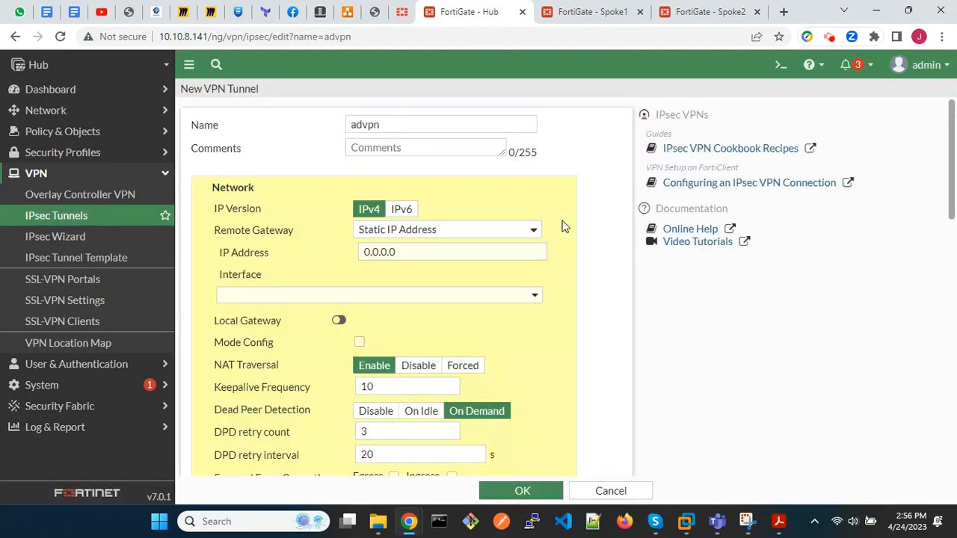
Set the tunnel's remote gateway to Dialup User and its interface to wan1 (port1).
left_click(528, 233)
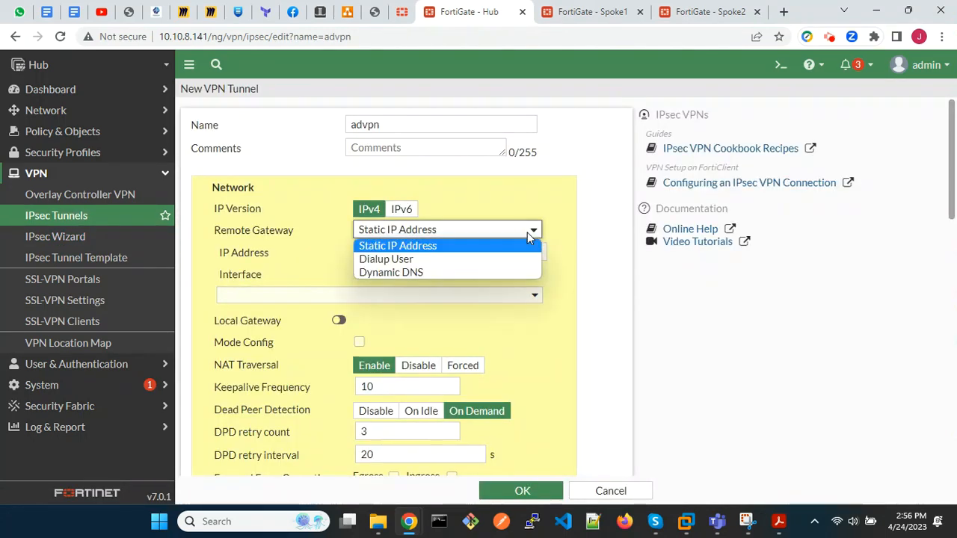
left_click(481, 258)
scroll(479, 260, "down", 3)
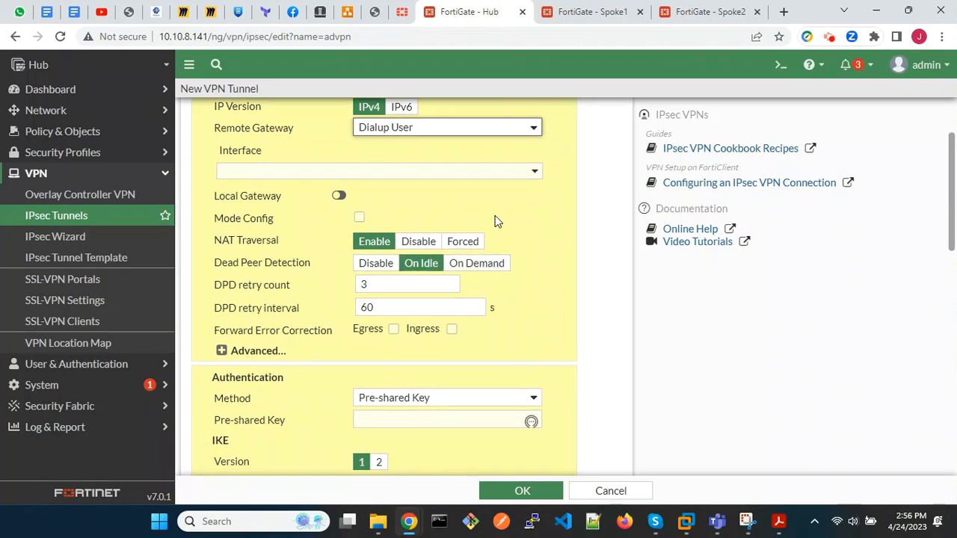
left_click(515, 177)
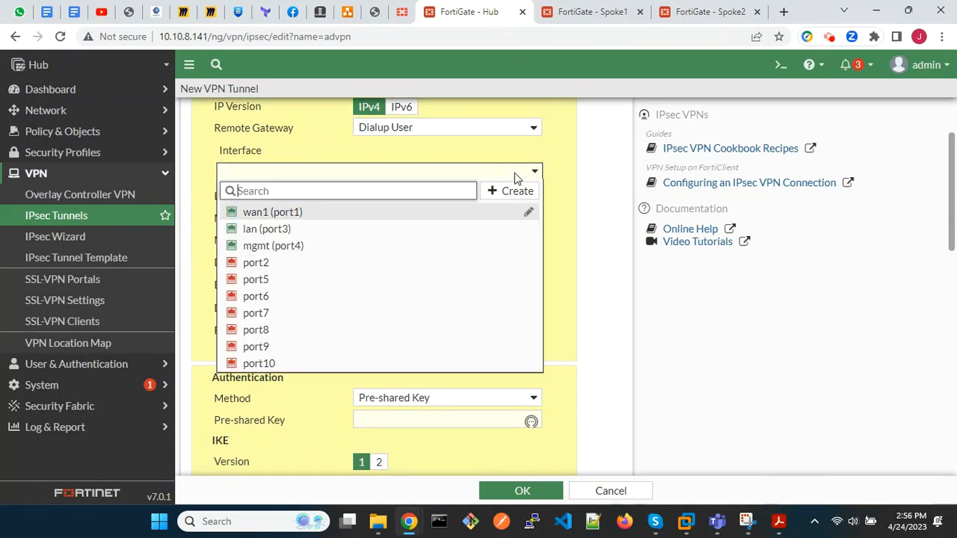
left_click(387, 215)
In the advanced network options, disable Add route and enable Auto discovery sender.
scroll(387, 217, "down", 3)
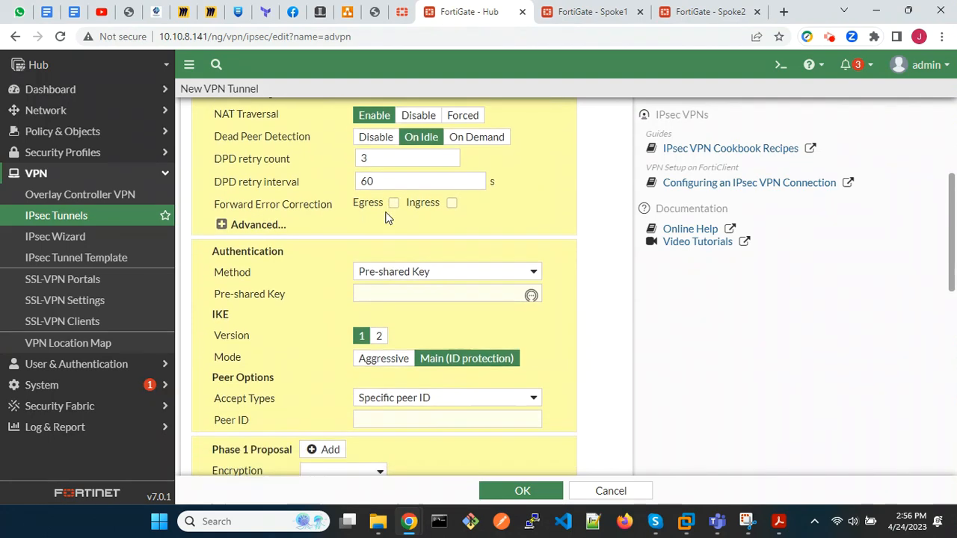
left_click(221, 225)
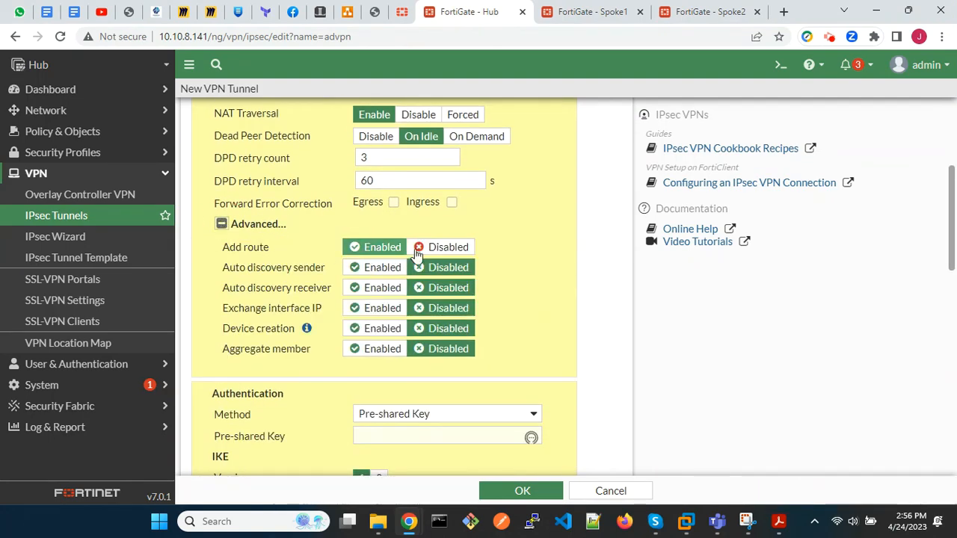
left_click(439, 247)
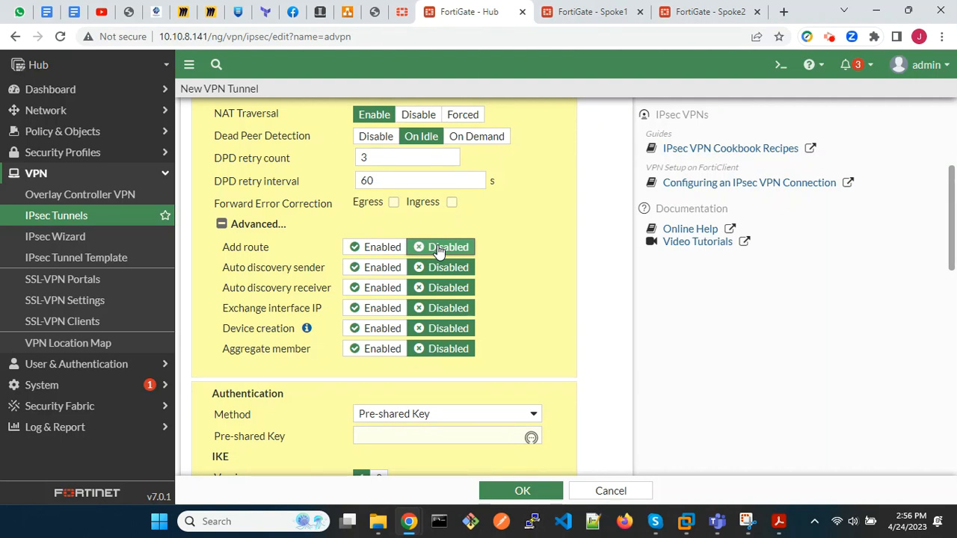
left_click(368, 268)
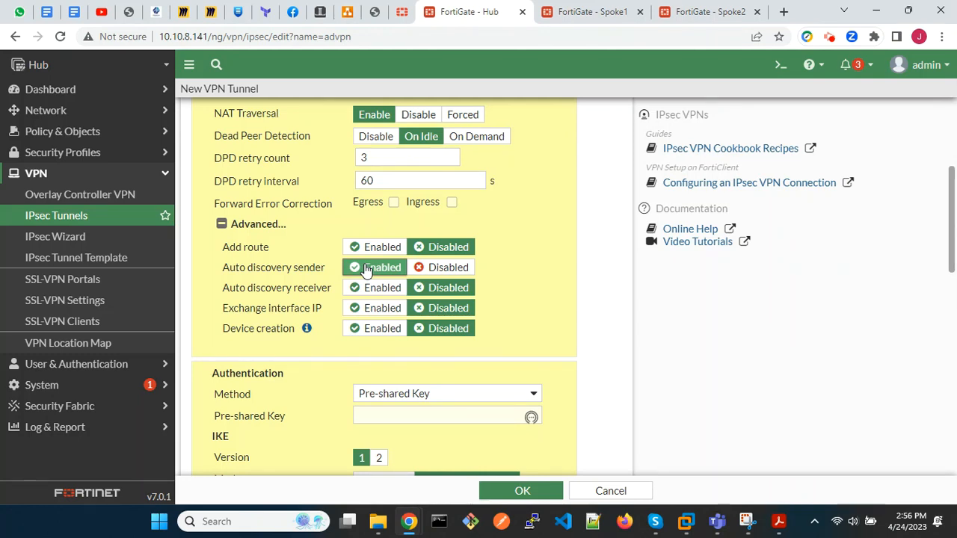
Enter the pre-shared key for the tunnel's authentication and set the accepted peer type to Any peer ID.
scroll(366, 270, "down", 2)
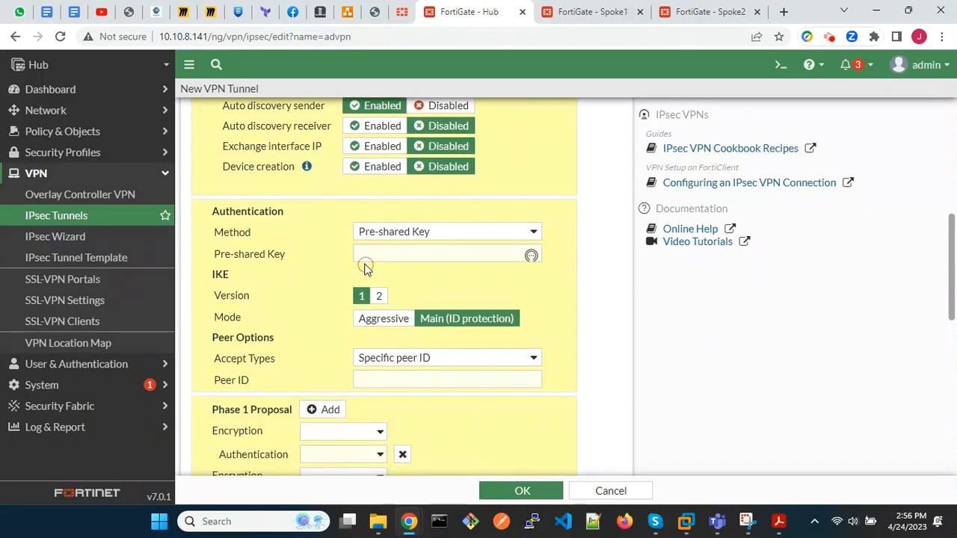
left_click(382, 258)
type("••••••")
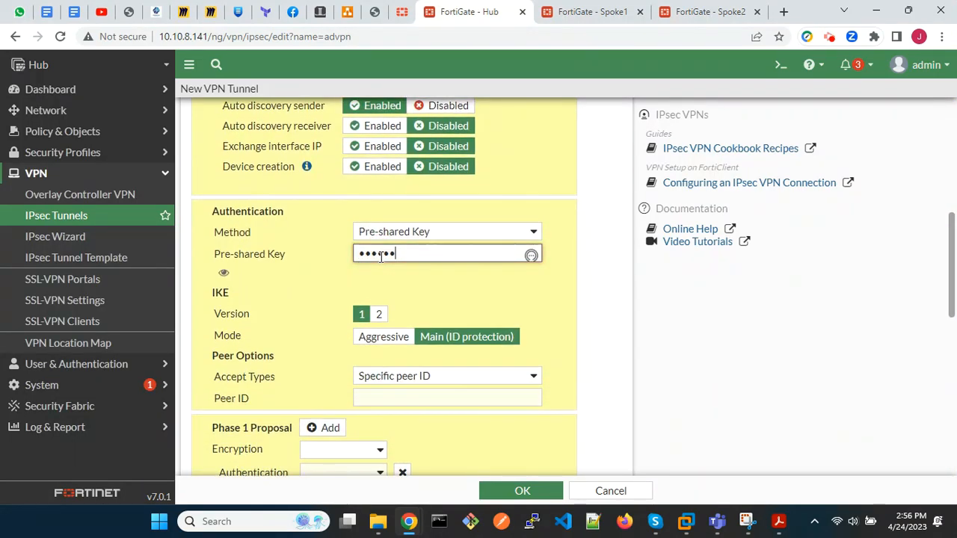
scroll(381, 257, "down", 2)
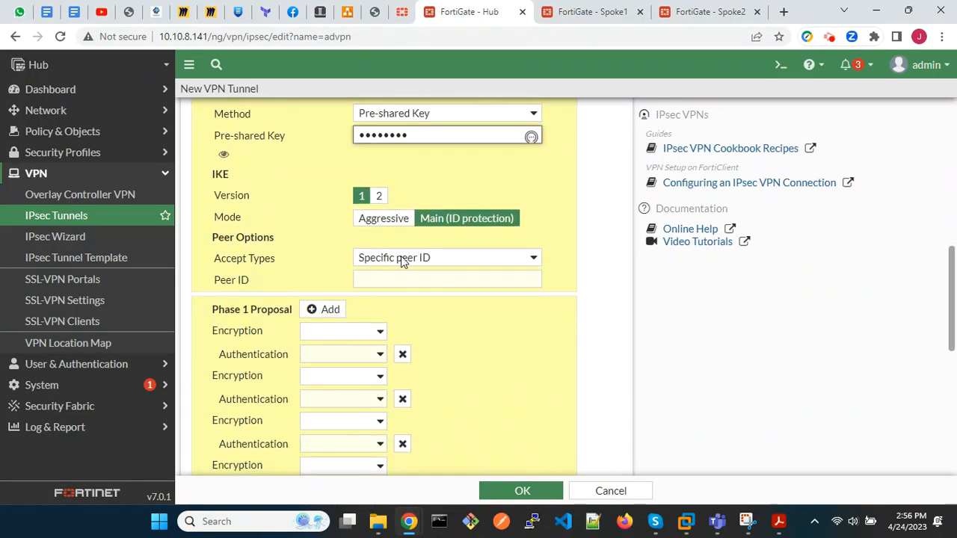
left_click(392, 259)
left_click(400, 280)
Set the Phase 1 proposal to DES encryption with SHA1 authentication and remove the empty proposals.
scroll(400, 278, "down", 2)
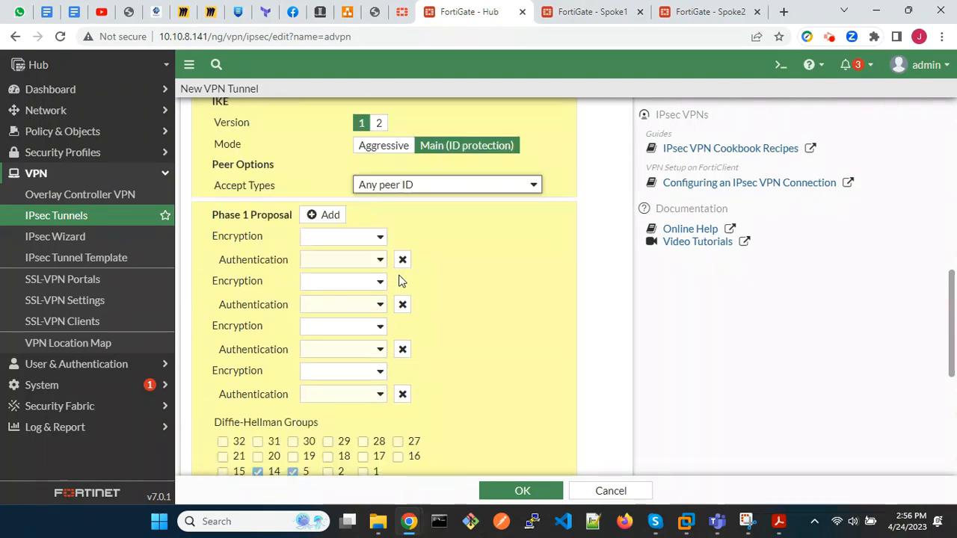
left_click(378, 196)
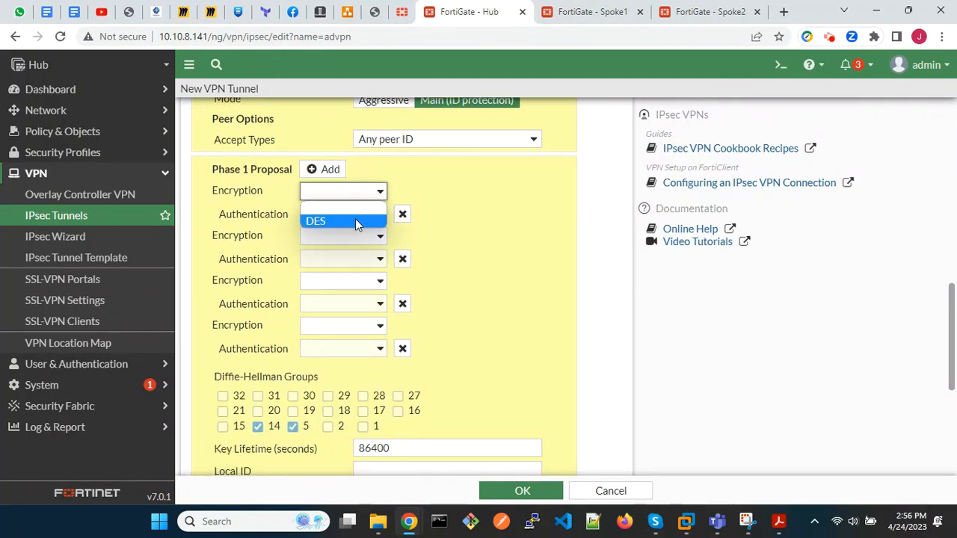
left_click(355, 220)
left_click(357, 221)
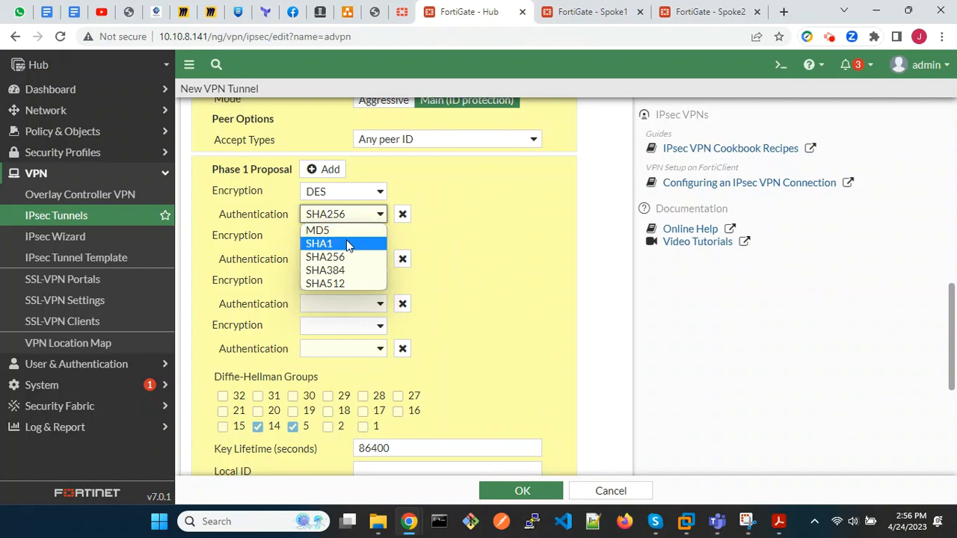
left_click(342, 244)
left_click(402, 260)
left_click(402, 259)
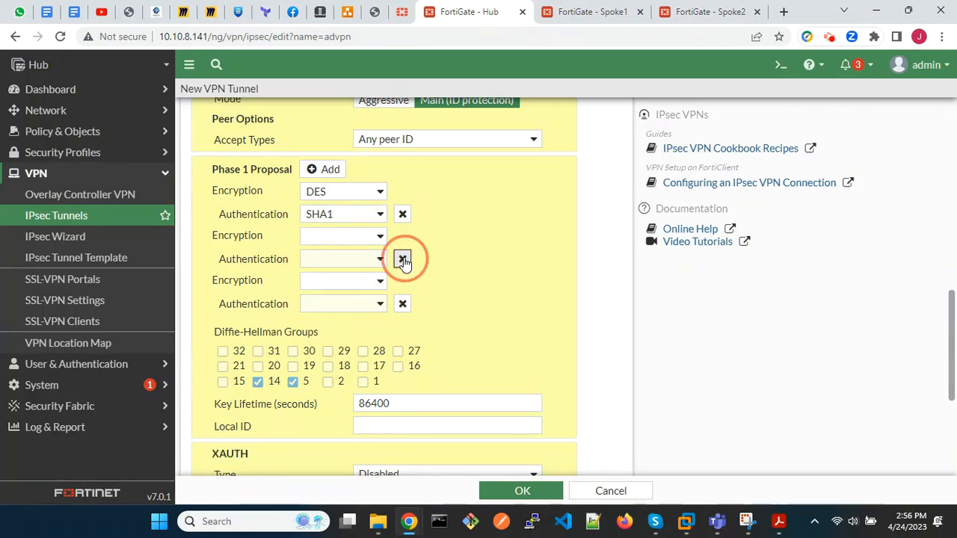
left_click(402, 259)
Set the Phase 2 proposal to DES with SHA1, remove the empty proposals, and save the tunnel.
scroll(403, 258, "down", 3)
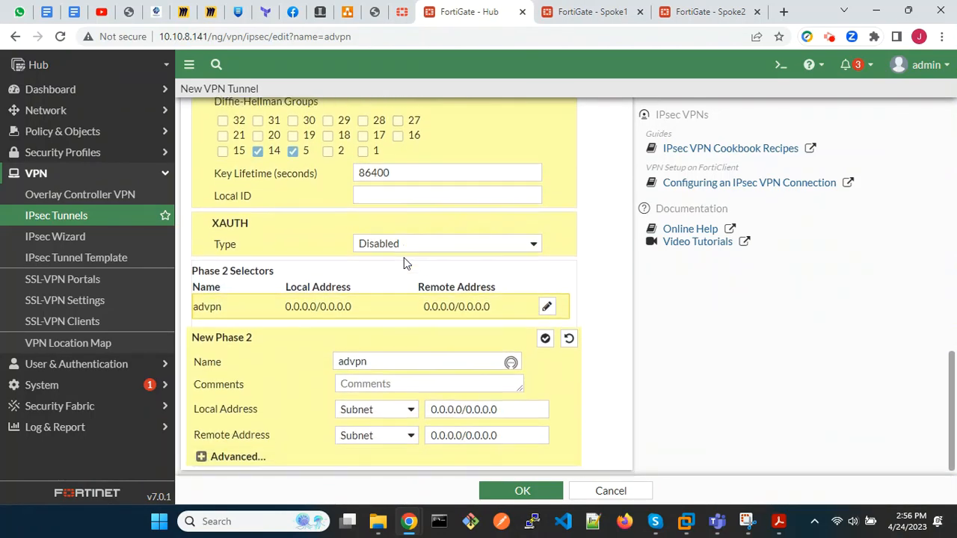
left_click(202, 449)
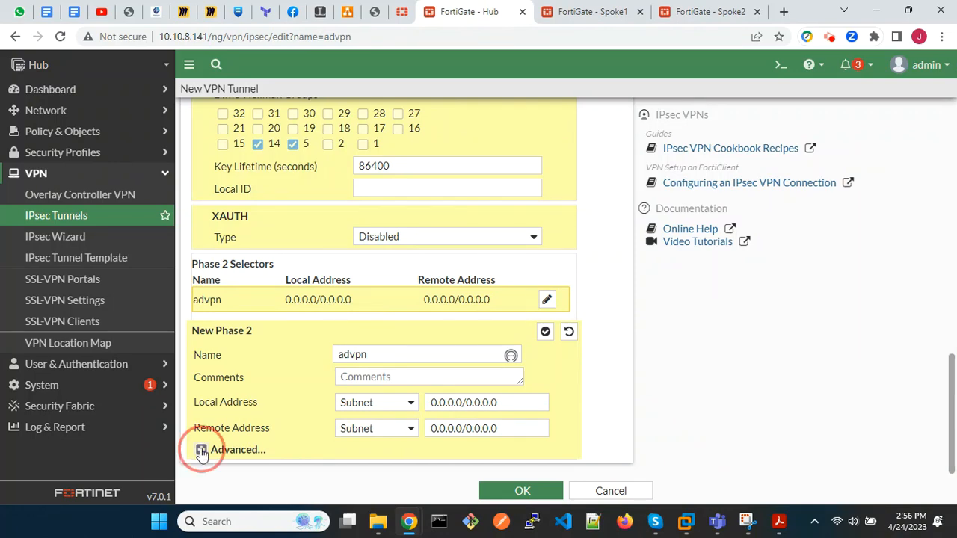
scroll(333, 220, "down", 5)
left_click(318, 193)
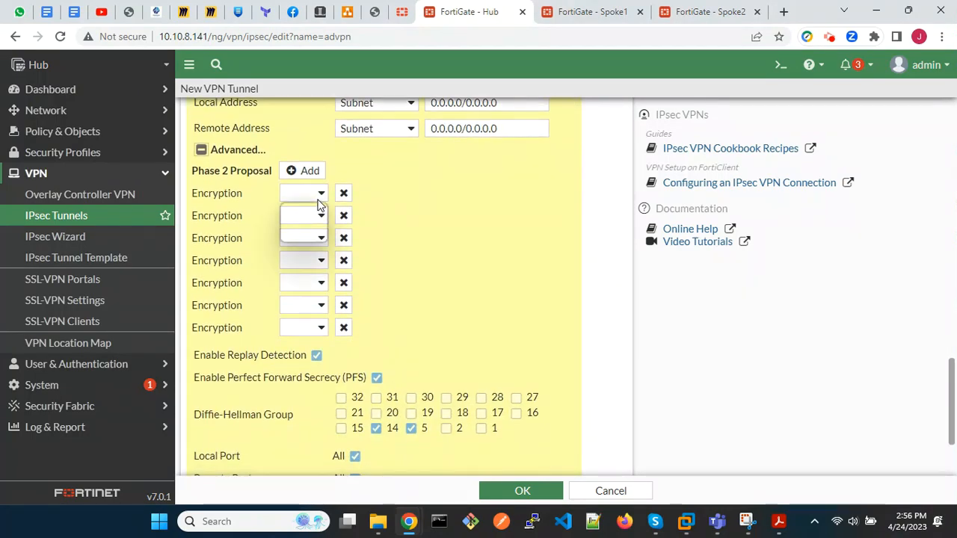
left_click(304, 234)
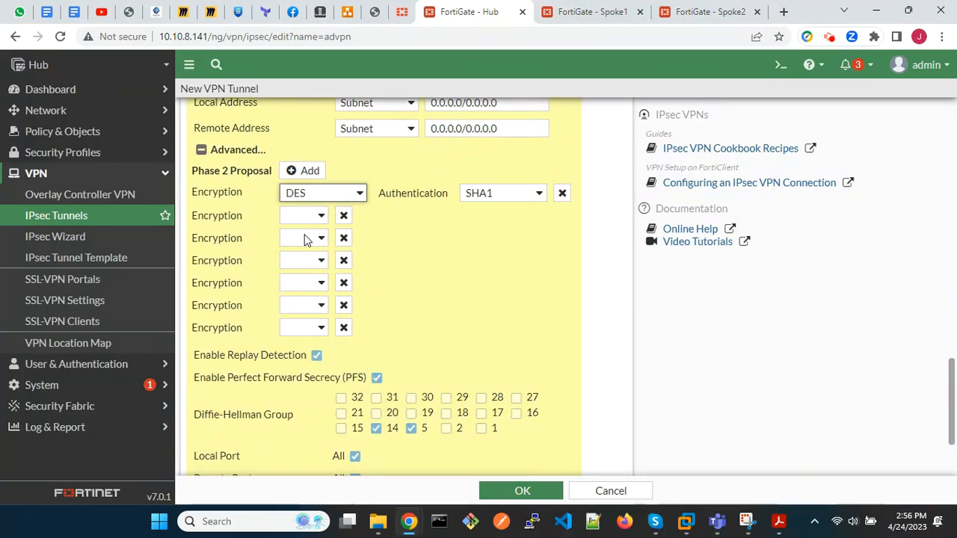
left_click(343, 217)
left_click(343, 217)
left_click(343, 217)
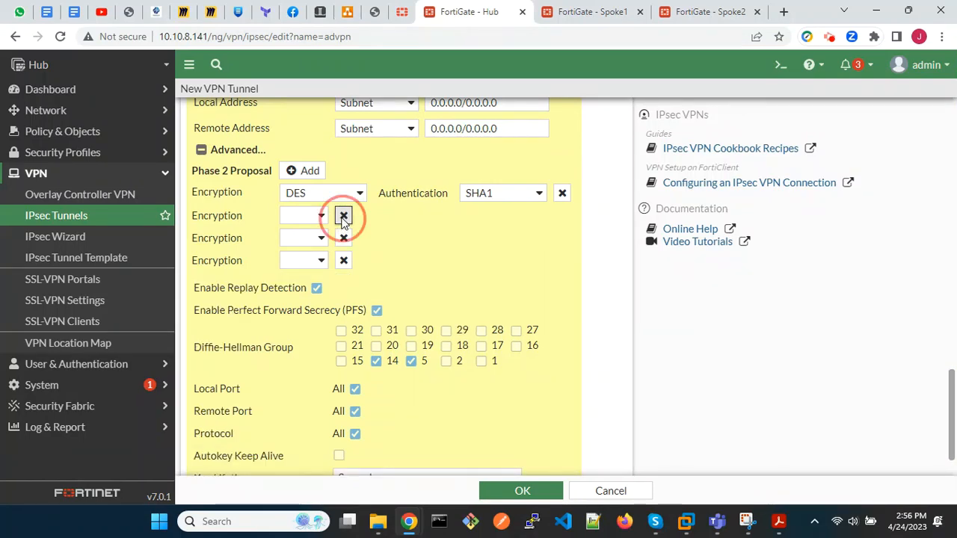
left_click(343, 217)
left_click(343, 217)
left_click(343, 217)
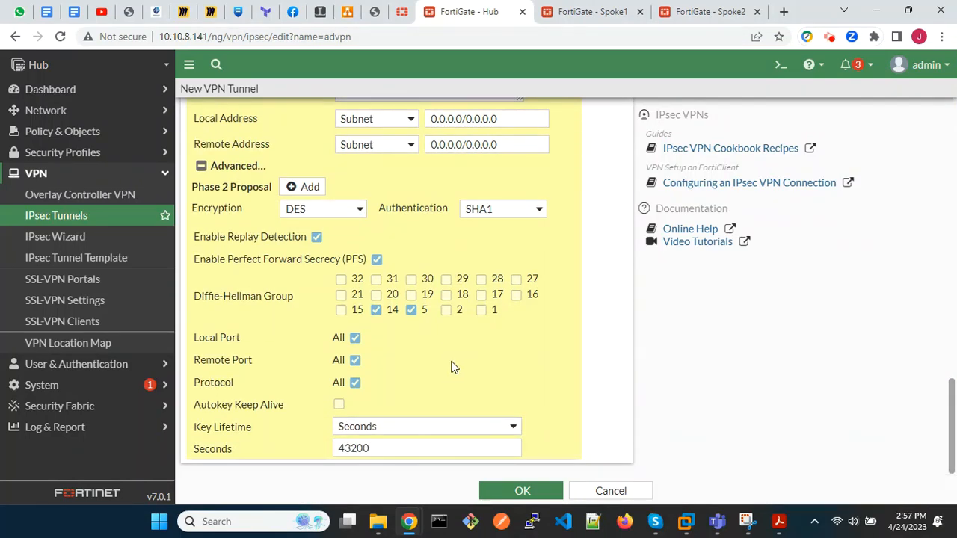
left_click(513, 490)
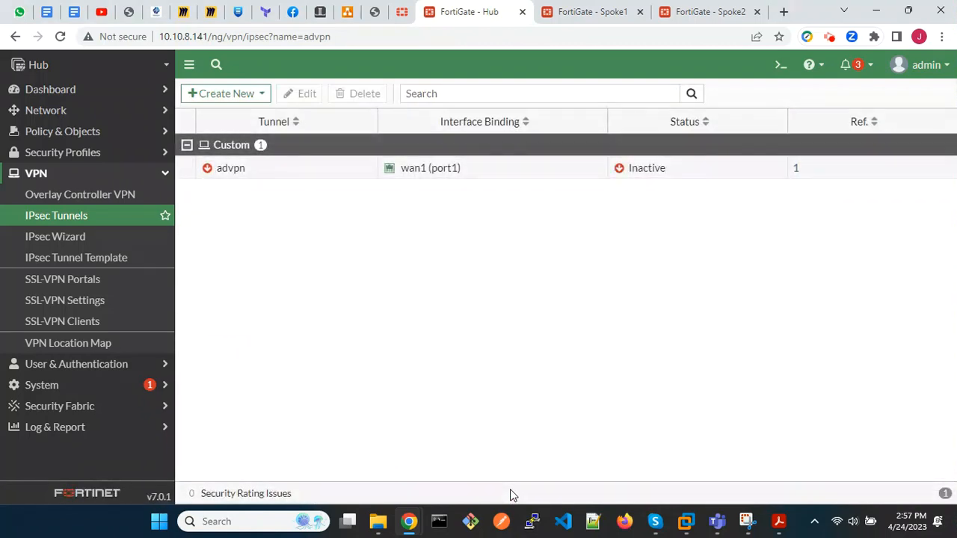
Create a new firewall policy named spoke2hub.
left_click(103, 132)
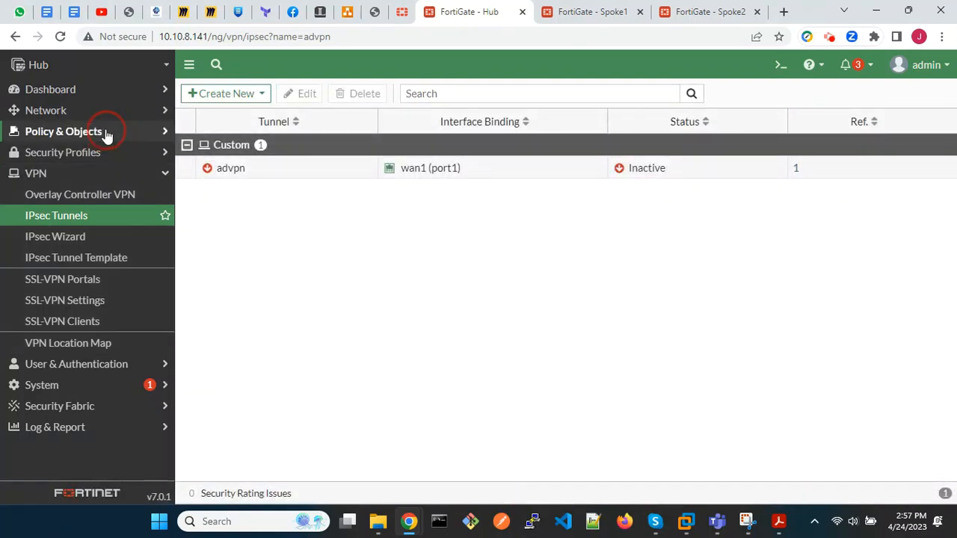
left_click(92, 161)
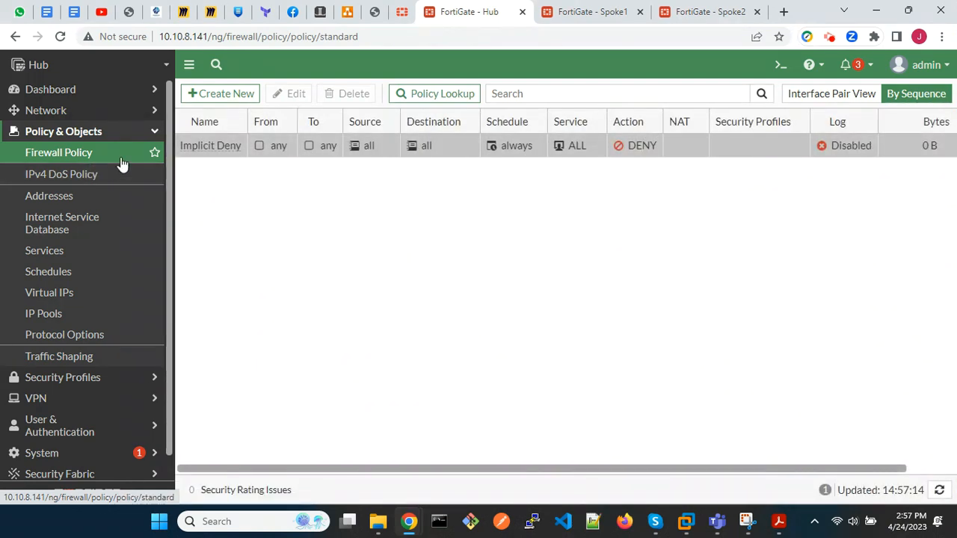
left_click(242, 98)
left_click(328, 133)
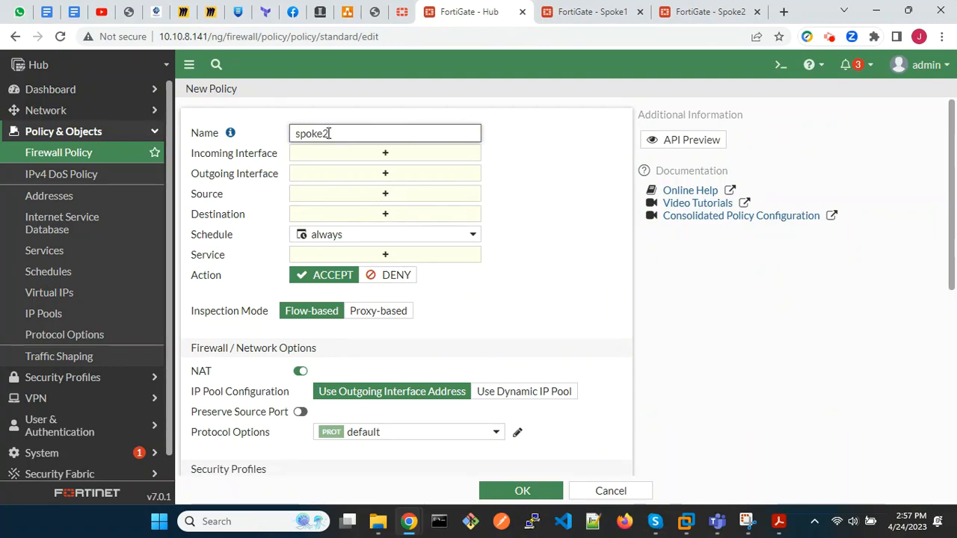
Set the policy's incoming interface to advpn and its outgoing interface to lan (port3).
left_click(356, 155)
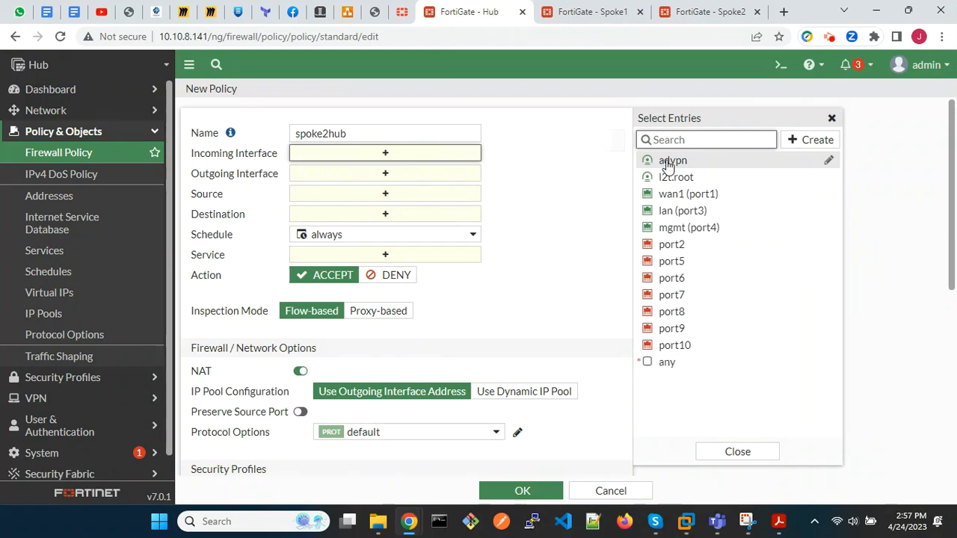
left_click(672, 161)
left_click(410, 188)
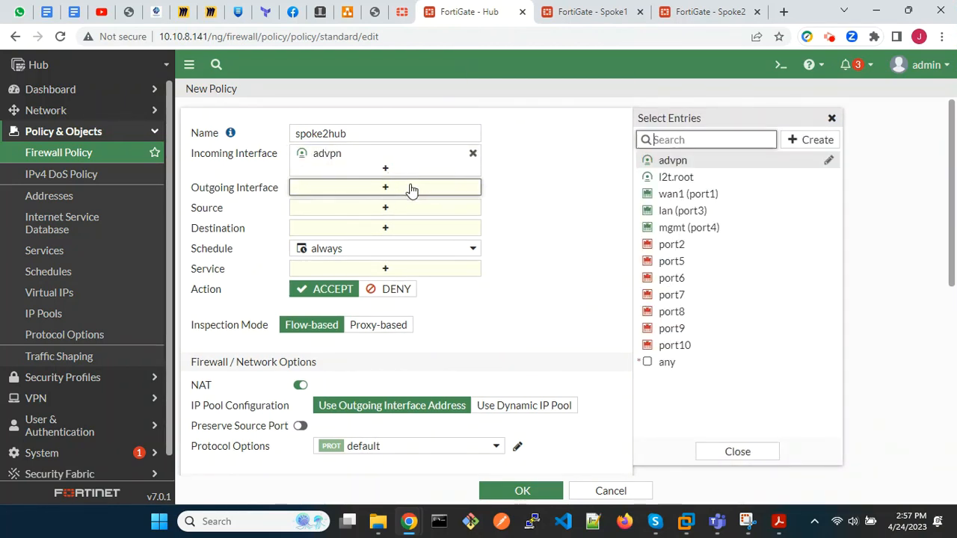
left_click(681, 211)
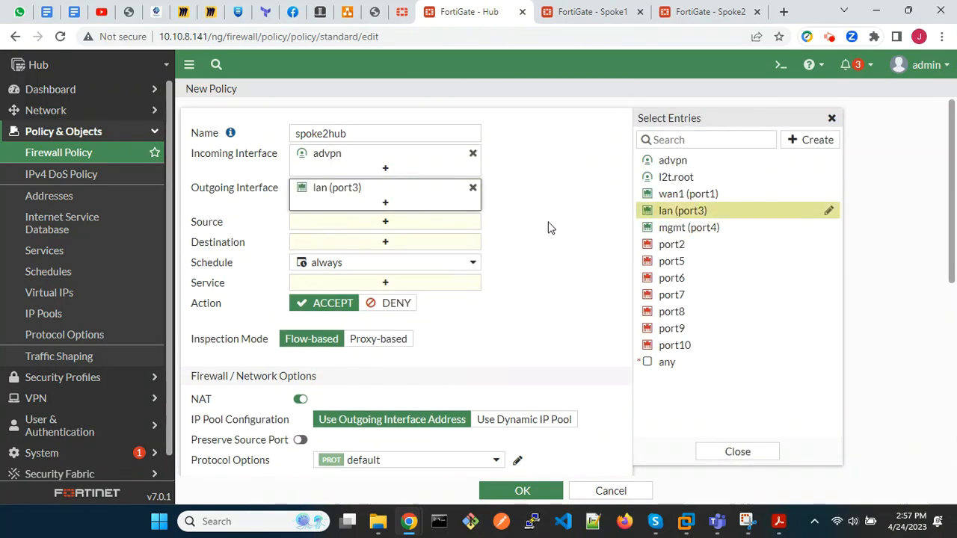
Set the spoke2hub policy's source to all, its destination to 10.0.0.0/24 and its service to ALL.
left_click(428, 222)
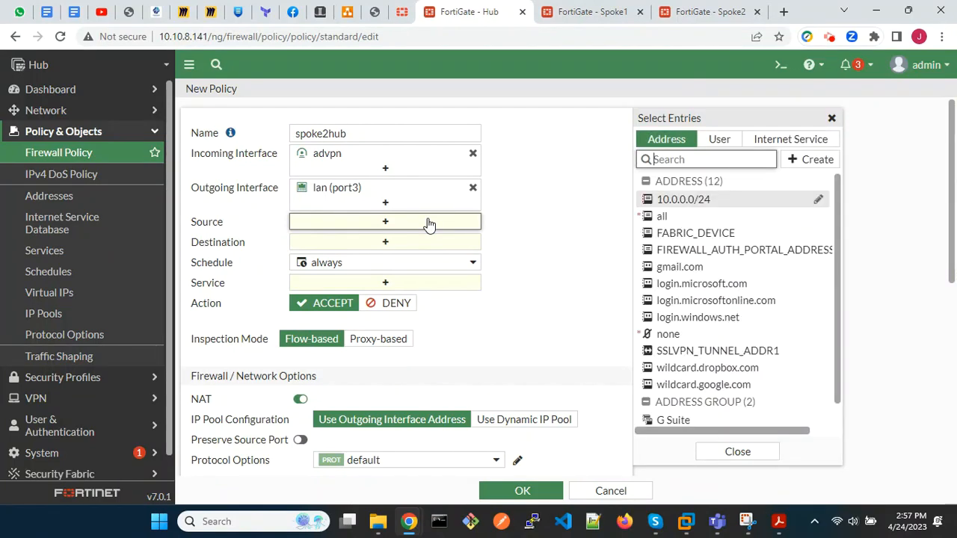
left_click(665, 216)
left_click(410, 256)
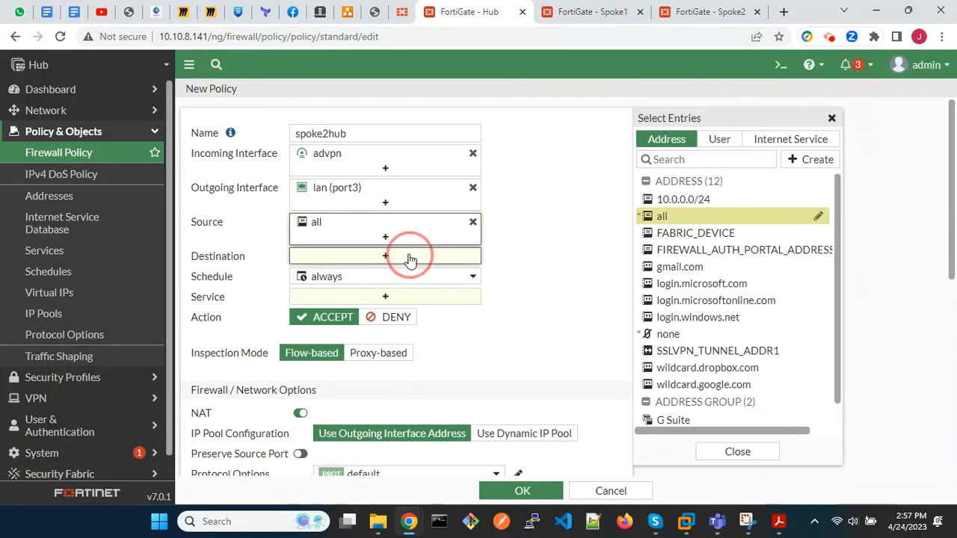
left_click(673, 200)
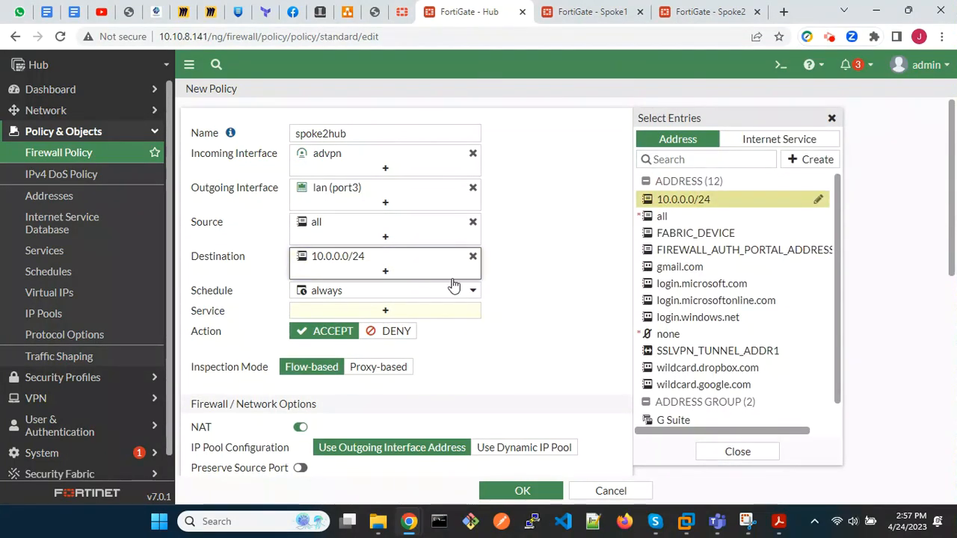
left_click(401, 313)
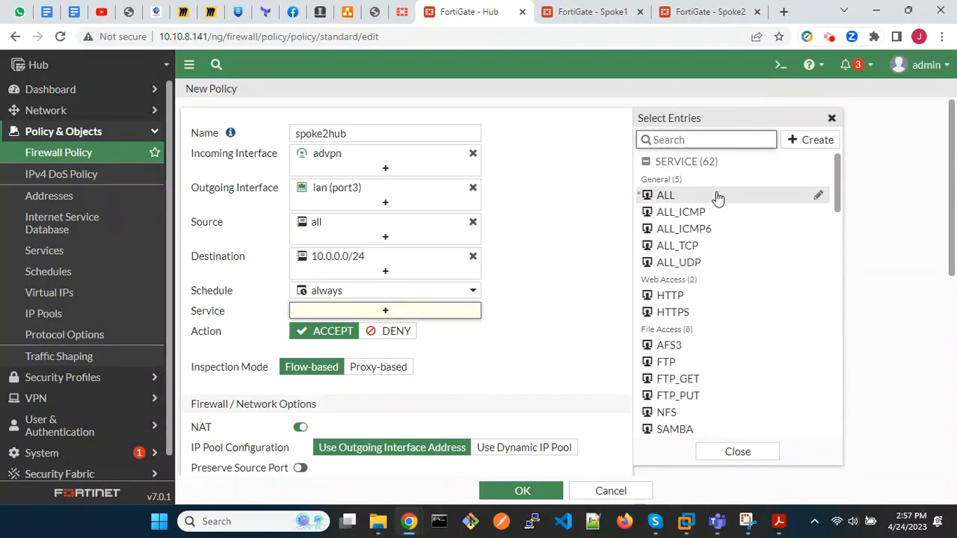
left_click(716, 196)
Disable NAT on the spoke2hub policy, log all sessions of allowed traffic, and save the policy.
scroll(566, 376, "down", 2)
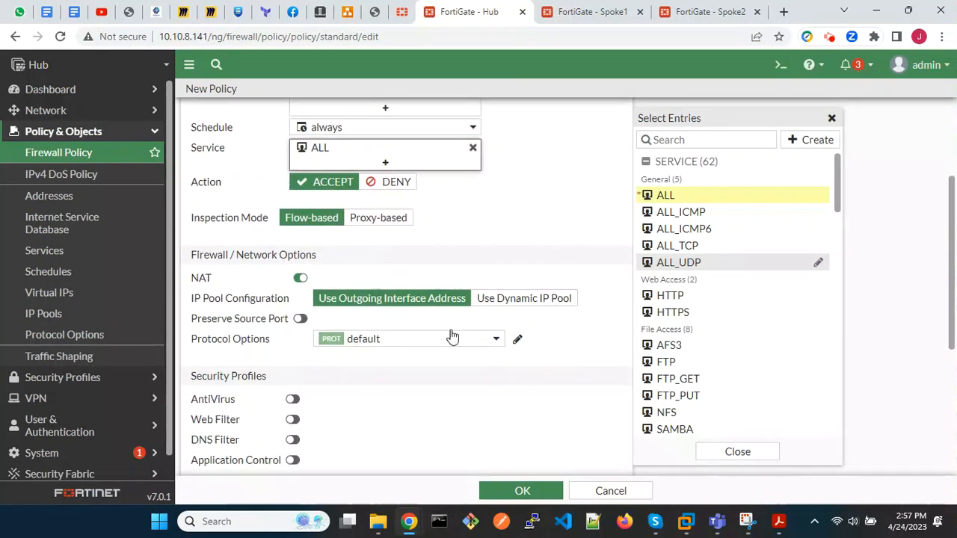
left_click(299, 280)
scroll(564, 352, "down", 3)
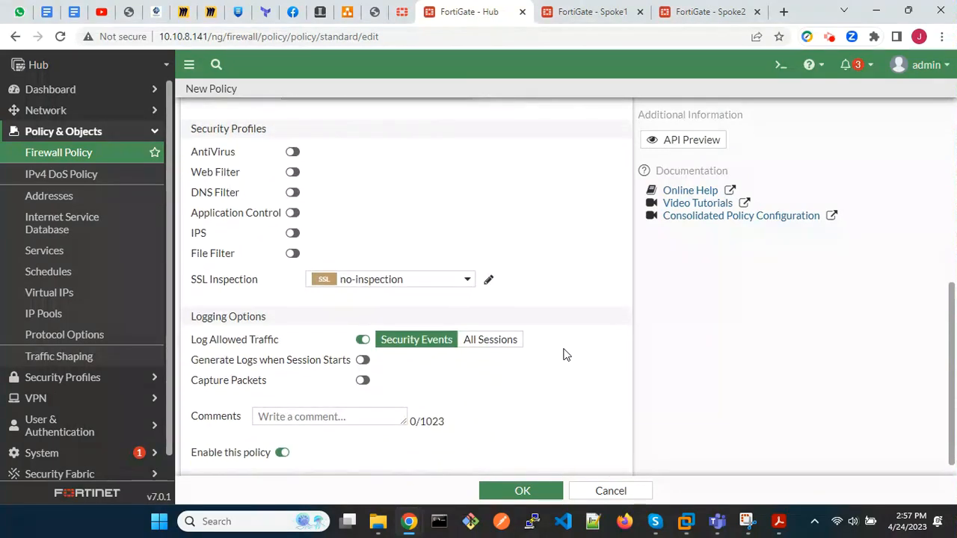
left_click(490, 323)
left_click(524, 488)
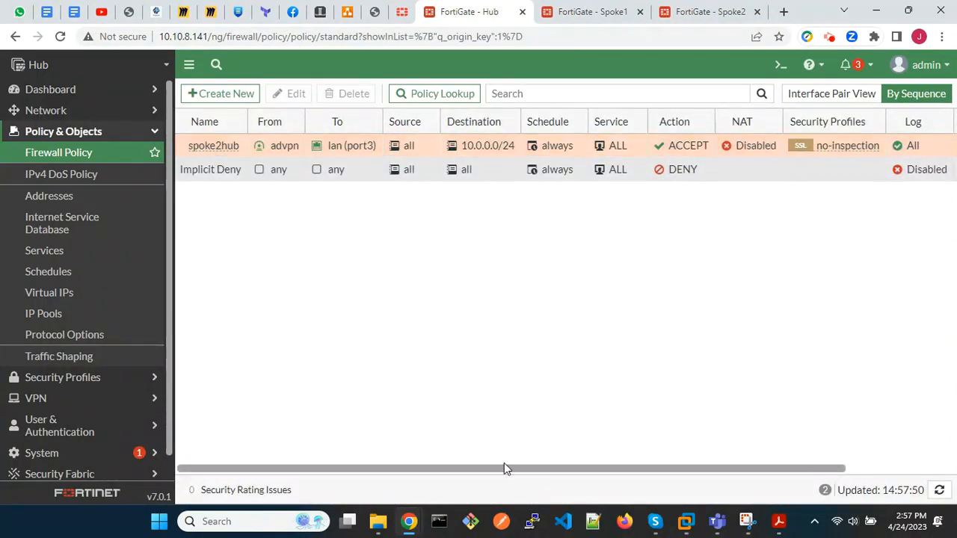
Create another firewall policy named spoke2spoke.
left_click(216, 98)
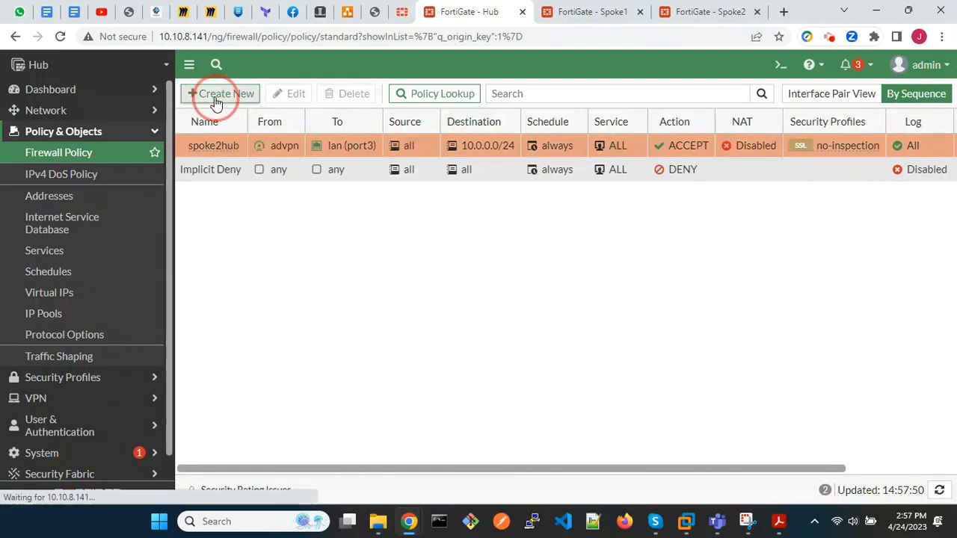
left_click(347, 129)
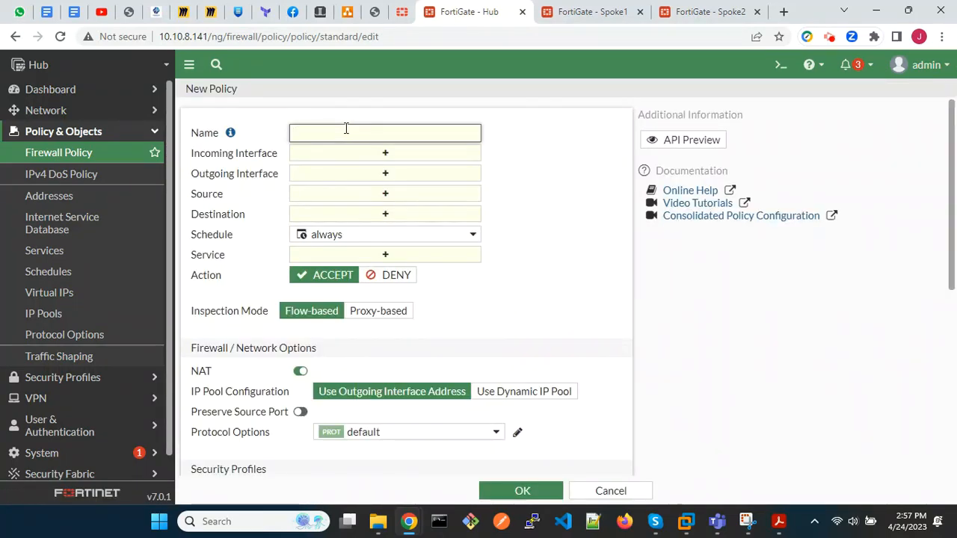
type("spoke2spok")
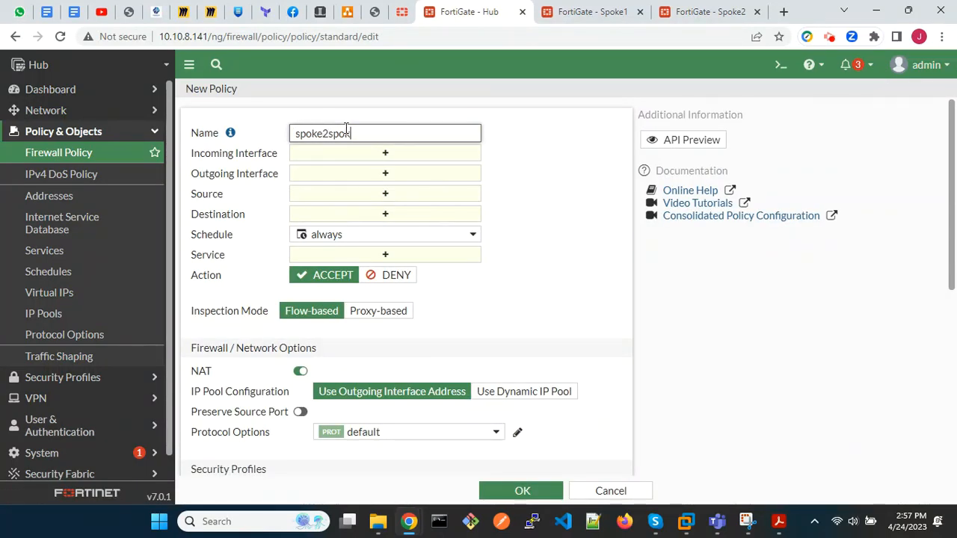
type("e")
Set both the incoming and outgoing interfaces of the spoke2spoke policy to advpn.
left_click(376, 156)
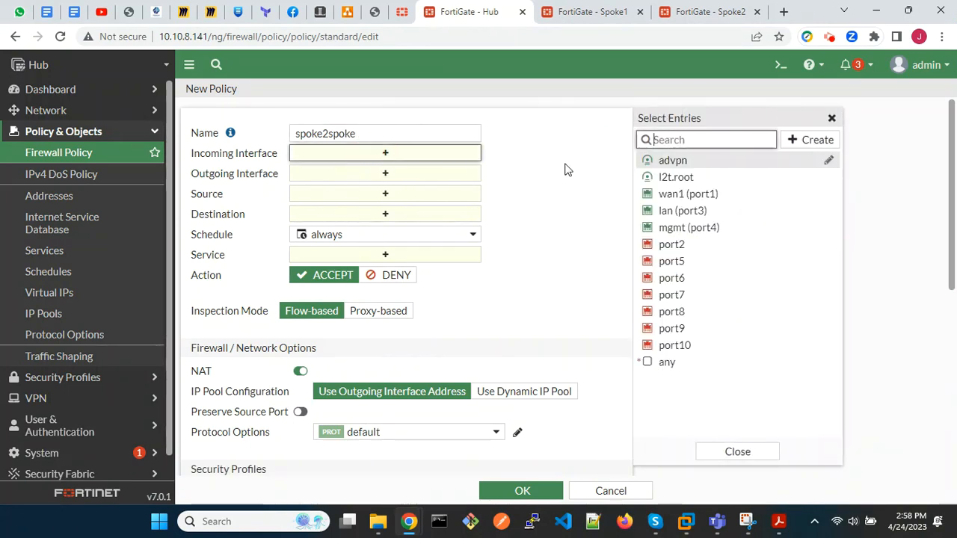
left_click(677, 161)
left_click(449, 189)
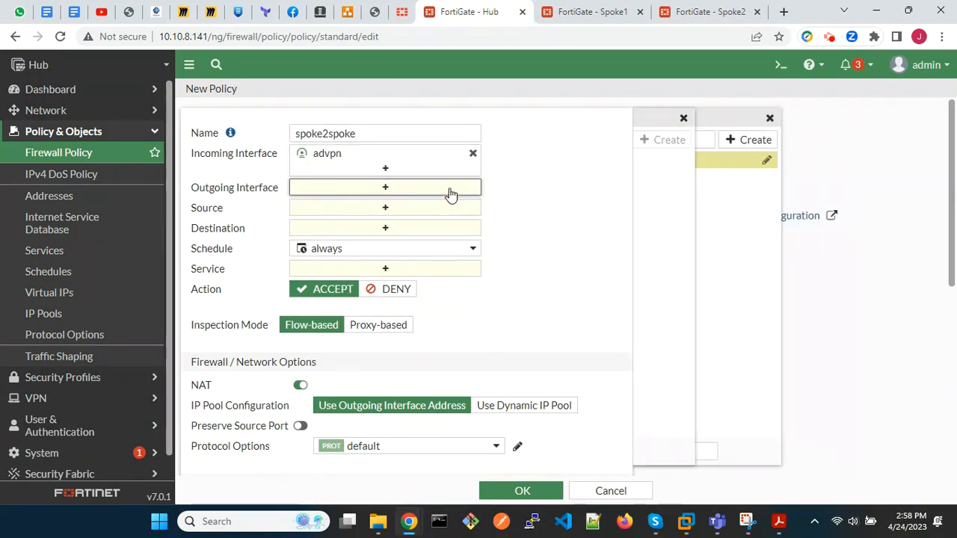
left_click(677, 162)
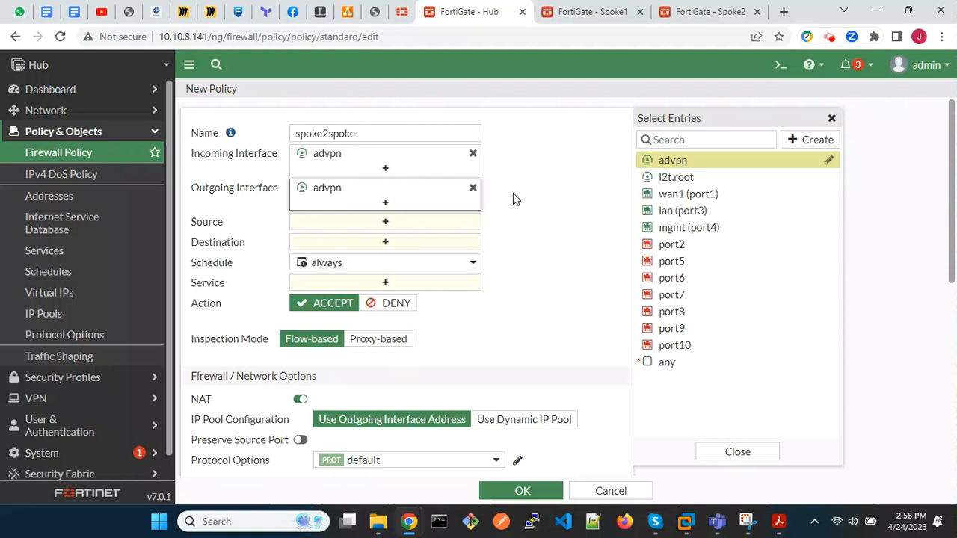
Set the spoke2spoke policy's source and destination to all and its service to ALL.
left_click(408, 224)
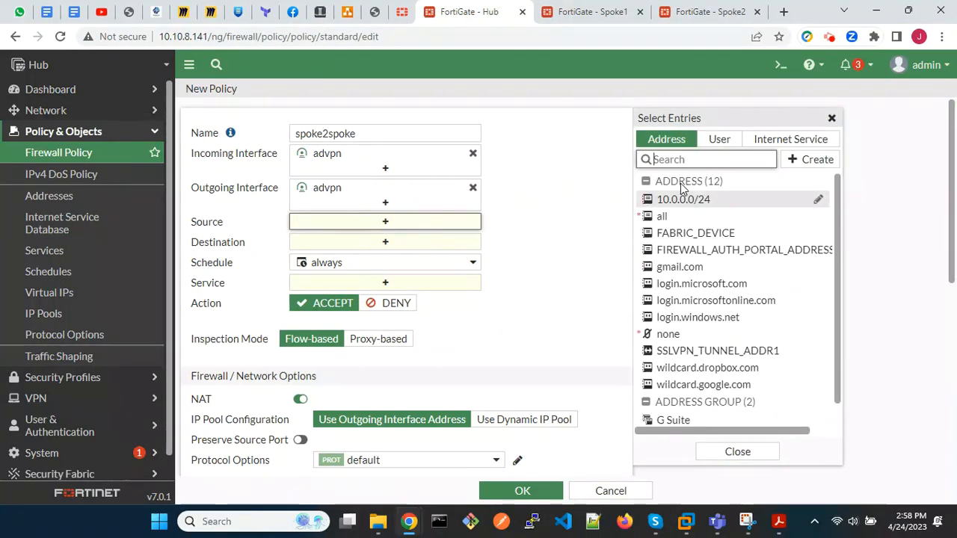
left_click(687, 214)
left_click(440, 260)
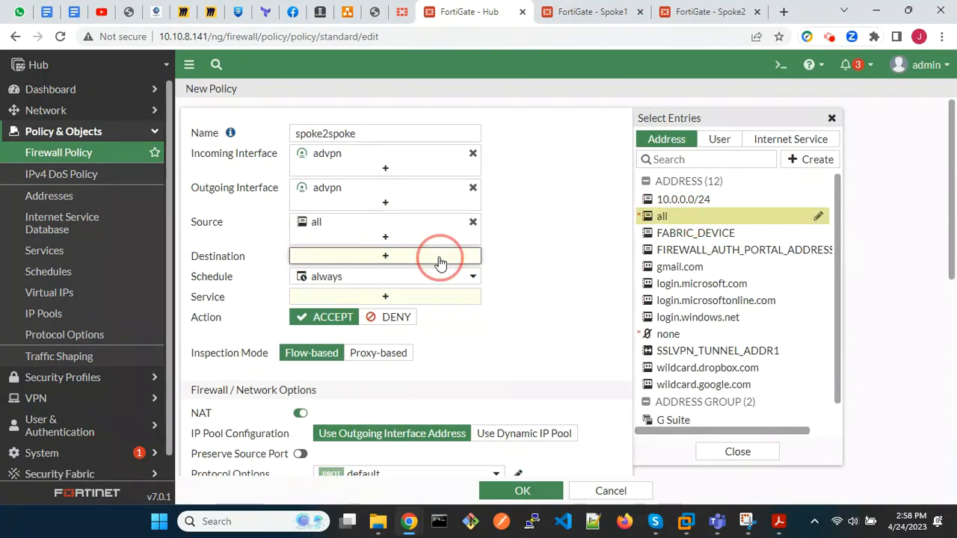
left_click(677, 219)
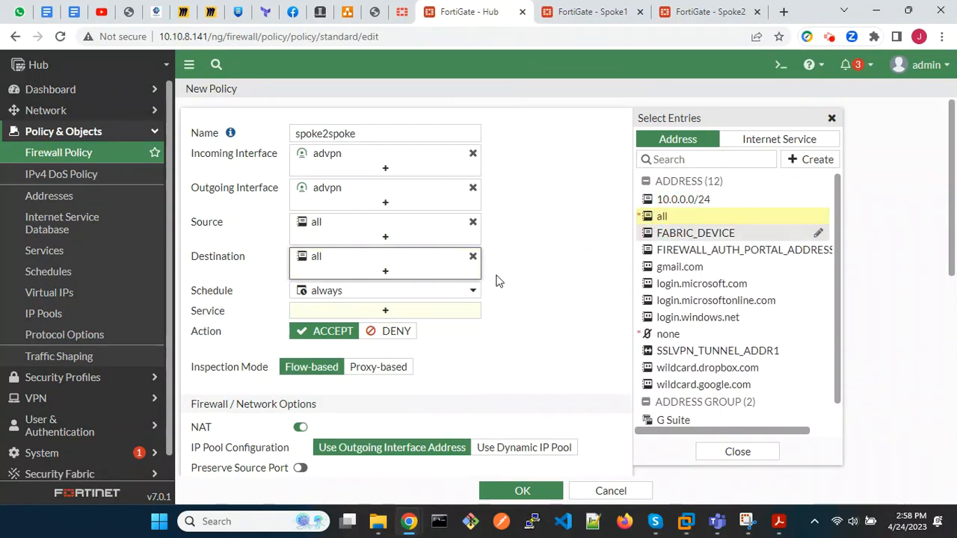
left_click(418, 316)
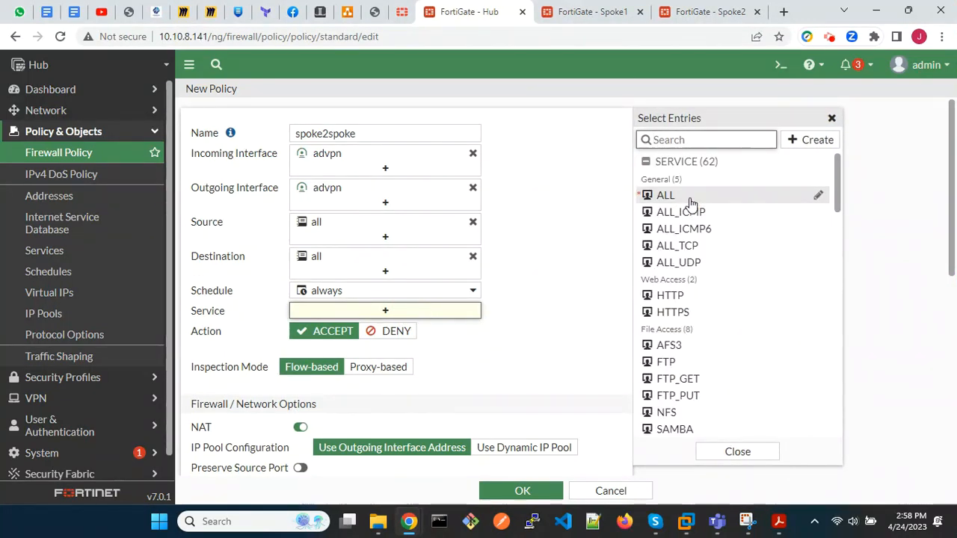
left_click(688, 197)
Disable NAT on the spoke2spoke policy, log all sessions of allowed traffic, and save the policy.
left_click(303, 442)
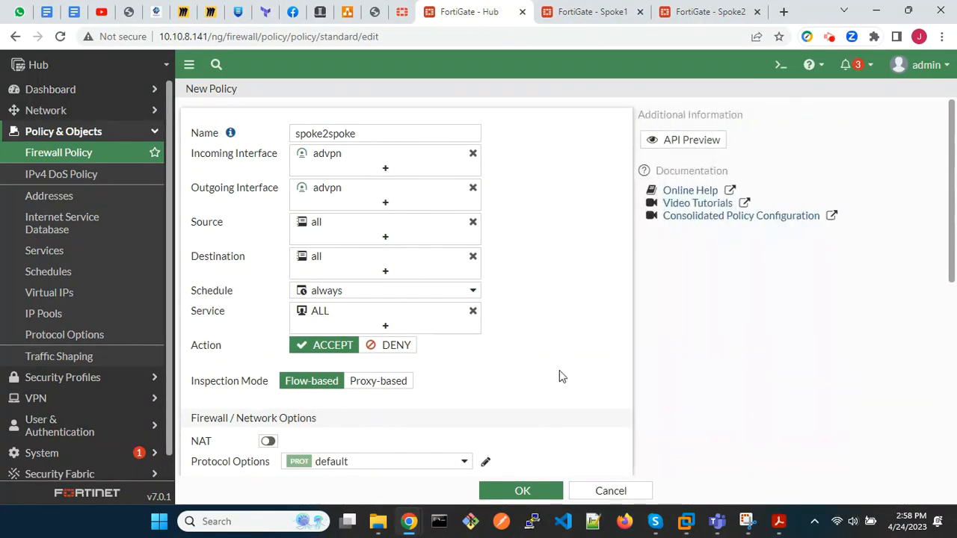
scroll(560, 370, "down", 4)
scroll(559, 376, "down", 2)
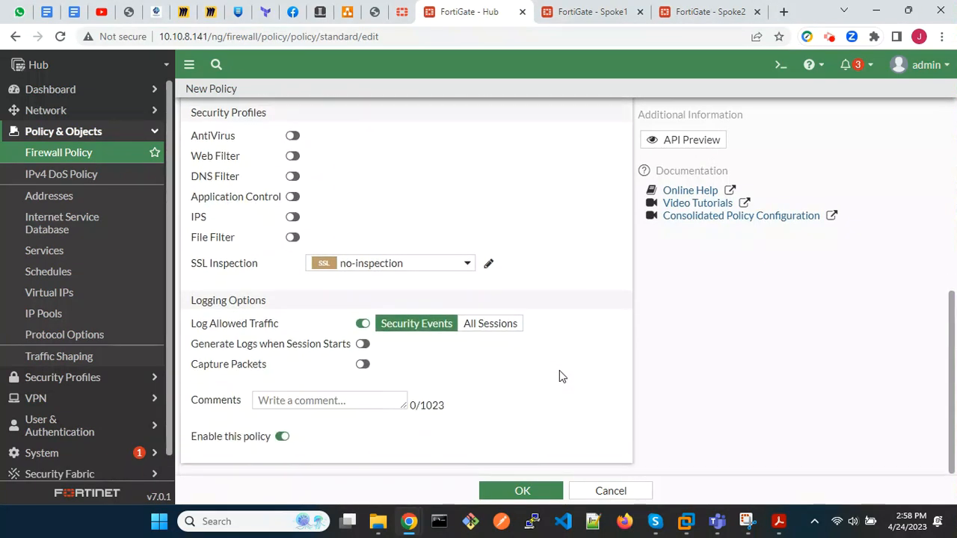
left_click(505, 329)
left_click(522, 490)
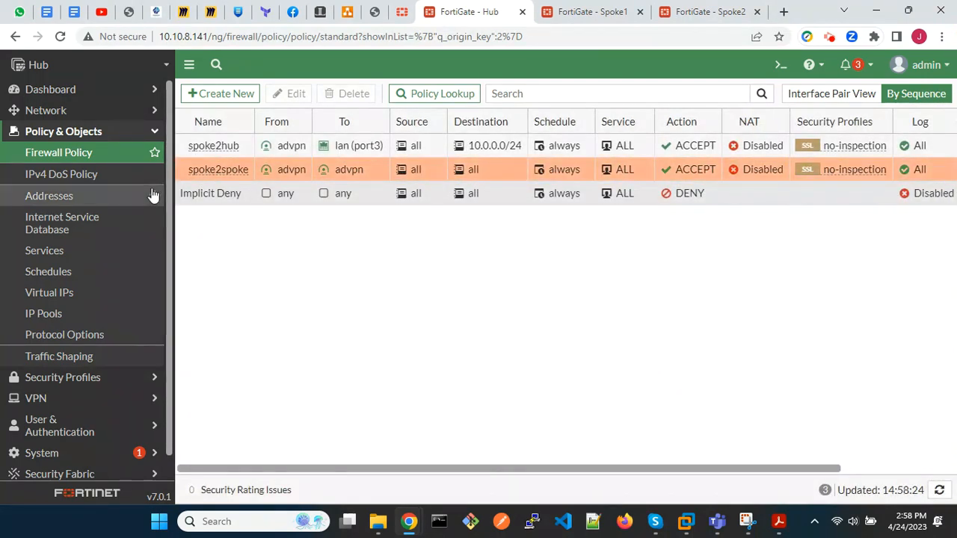
Edit the advpn tunnel interface under wan1 (port1) and set its IP to 10.100.100.1.
left_click(46, 112)
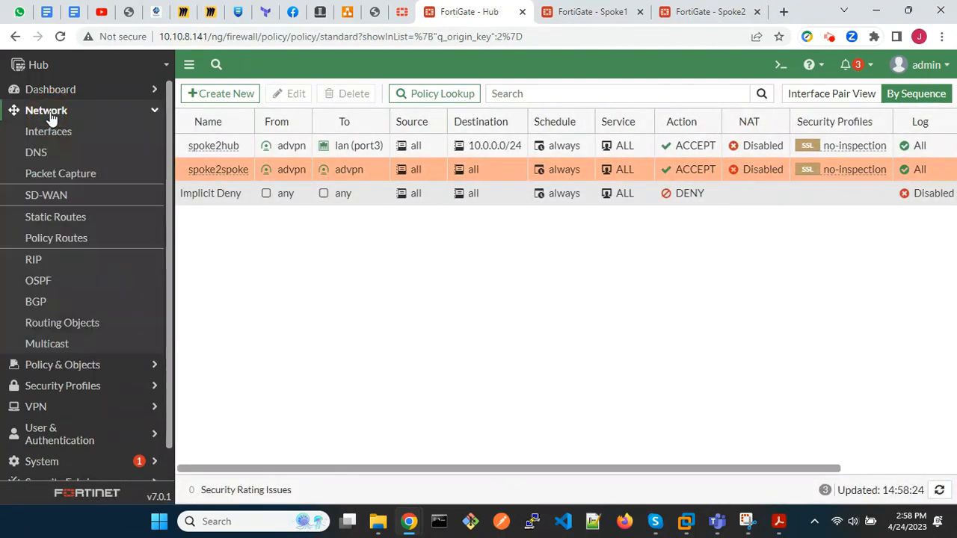
left_click(50, 133)
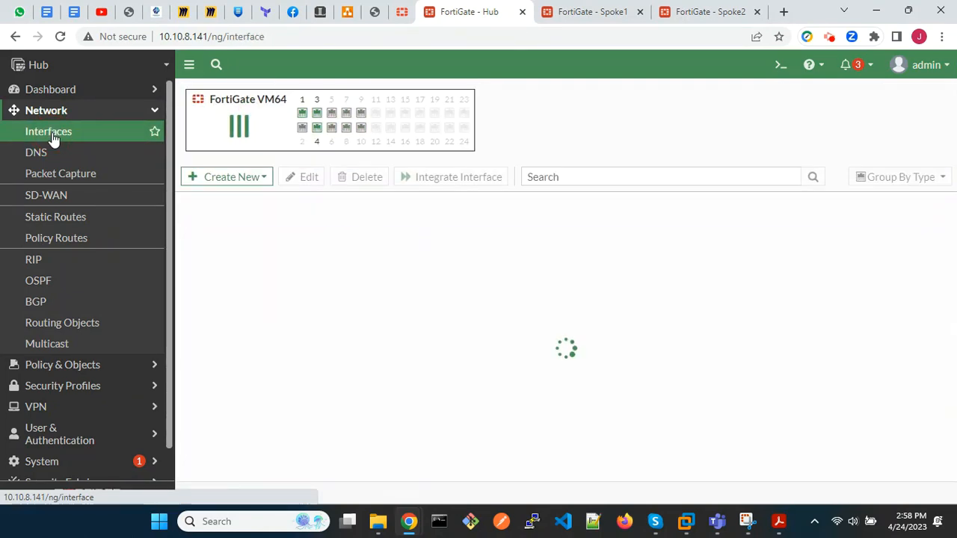
scroll(337, 323, "down", 3)
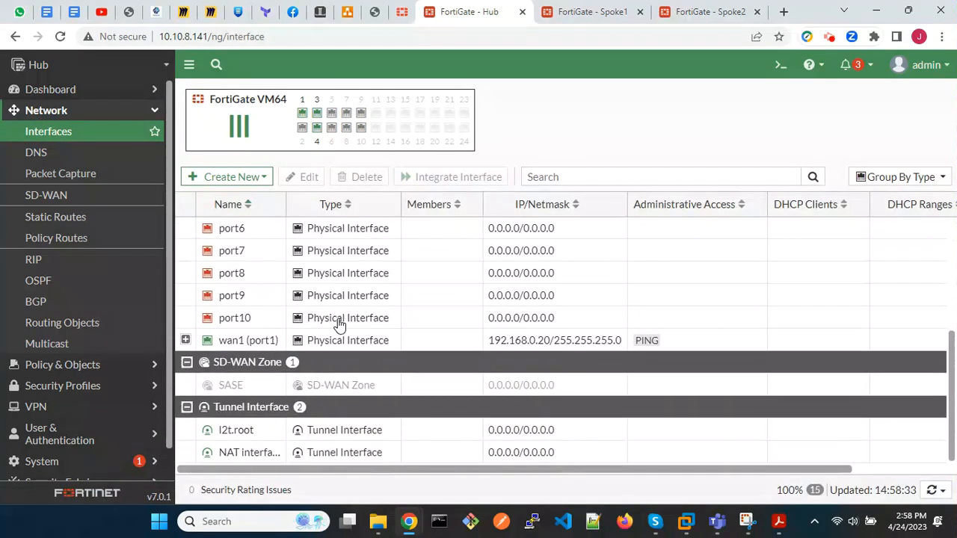
left_click(186, 341)
double_click(436, 366)
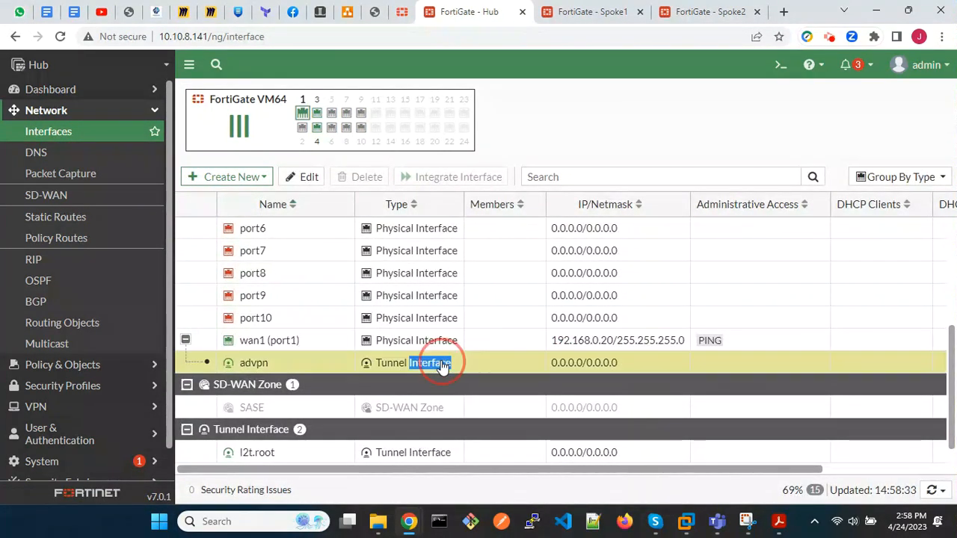
left_click_drag(364, 304, 299, 305)
type("10.100")
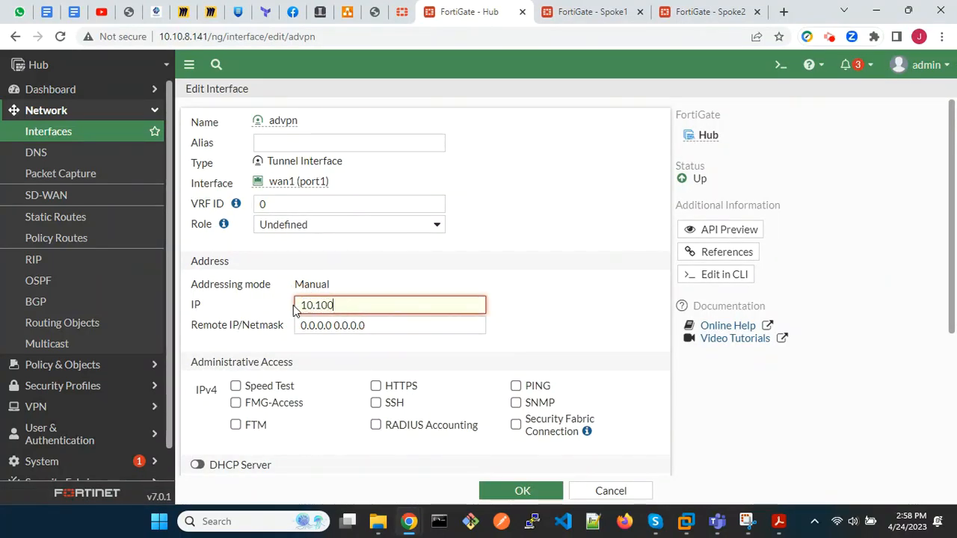
type(".100.1")
key("Tab")
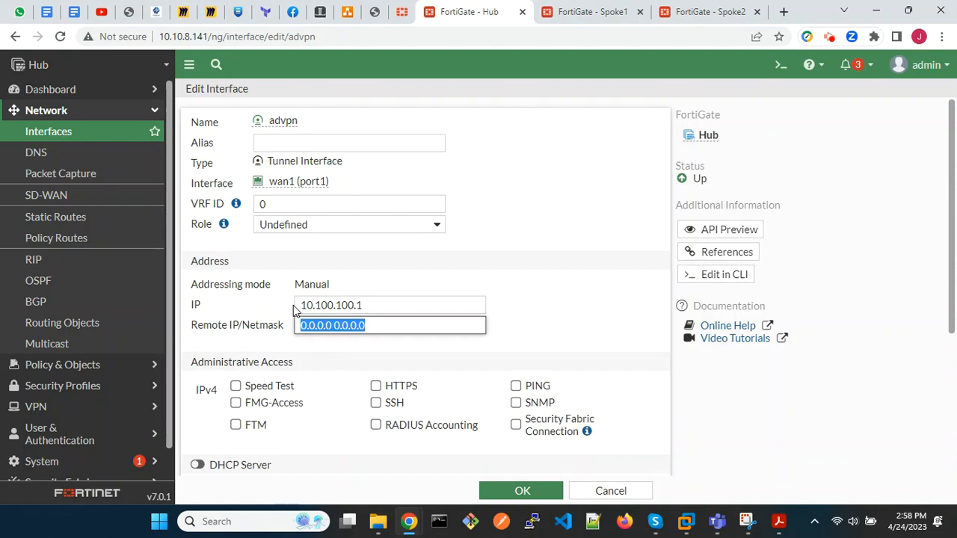
Set the advpn interface's remote IP/netmask to 10.100.100.254/24, allow PING access, and save the interface.
type("10.100.100.")
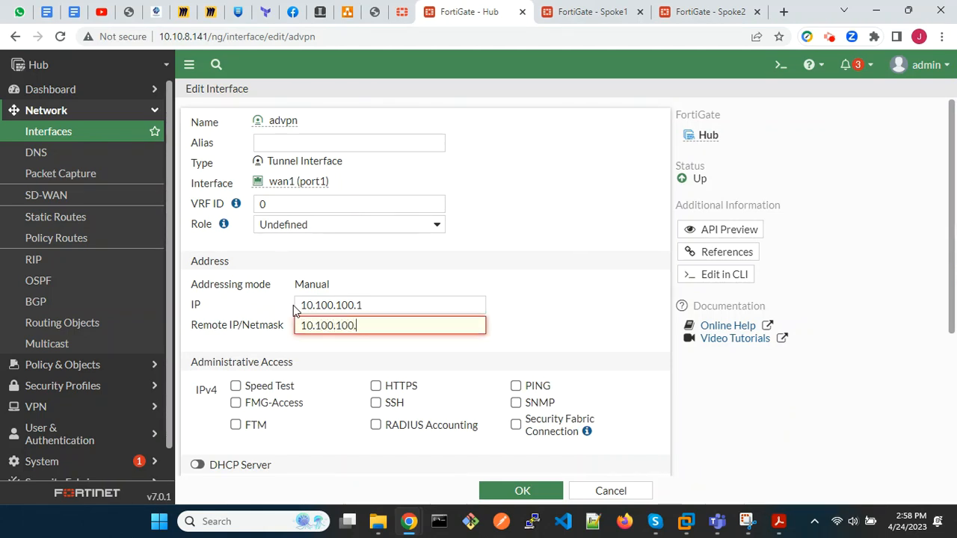
type("254/24")
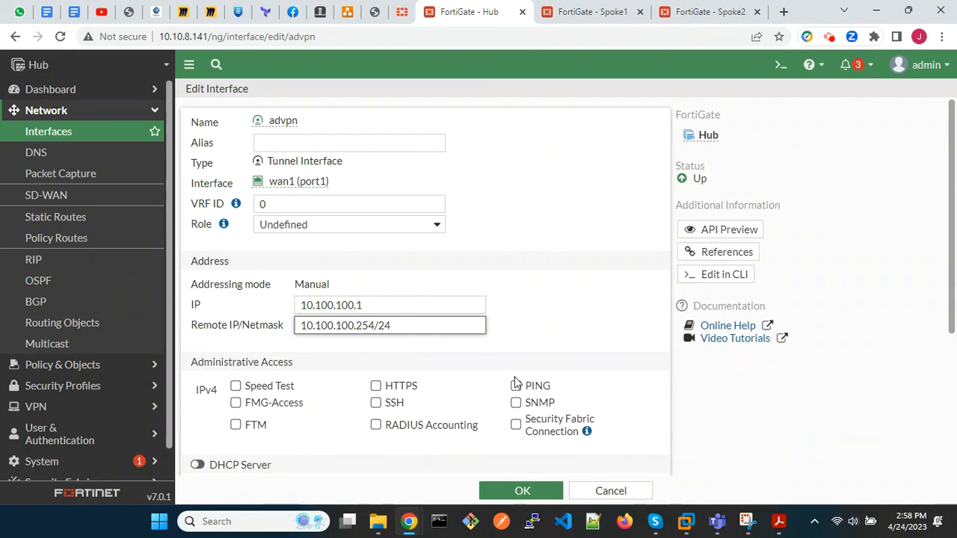
left_click(516, 385)
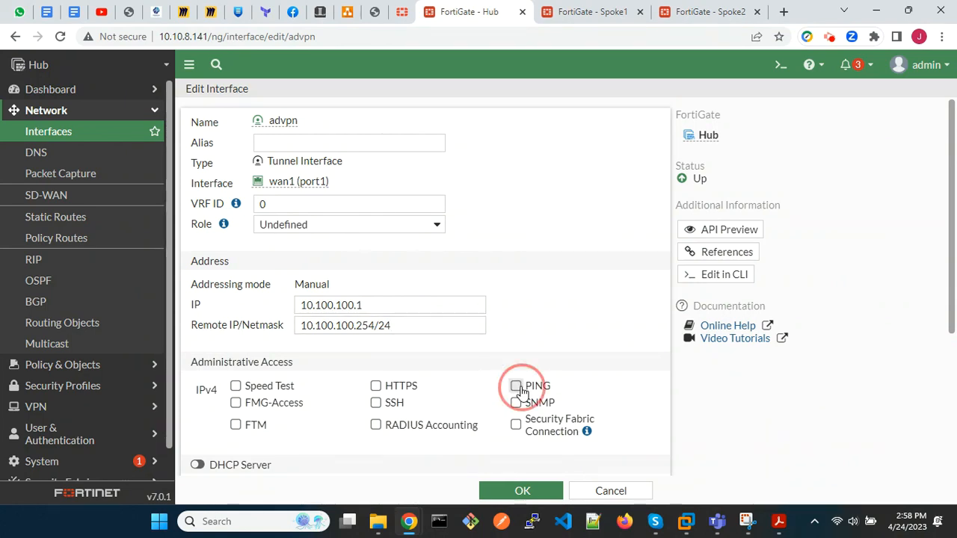
left_click(522, 492)
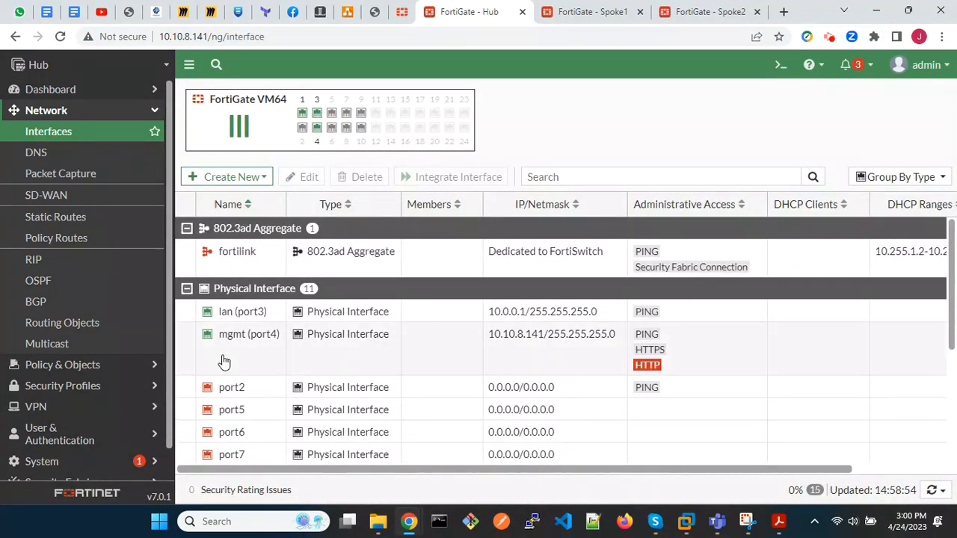
Set the local AS to 65100 and the router ID to 1.1.1.1 in the Hub's BGP options.
left_click(59, 305)
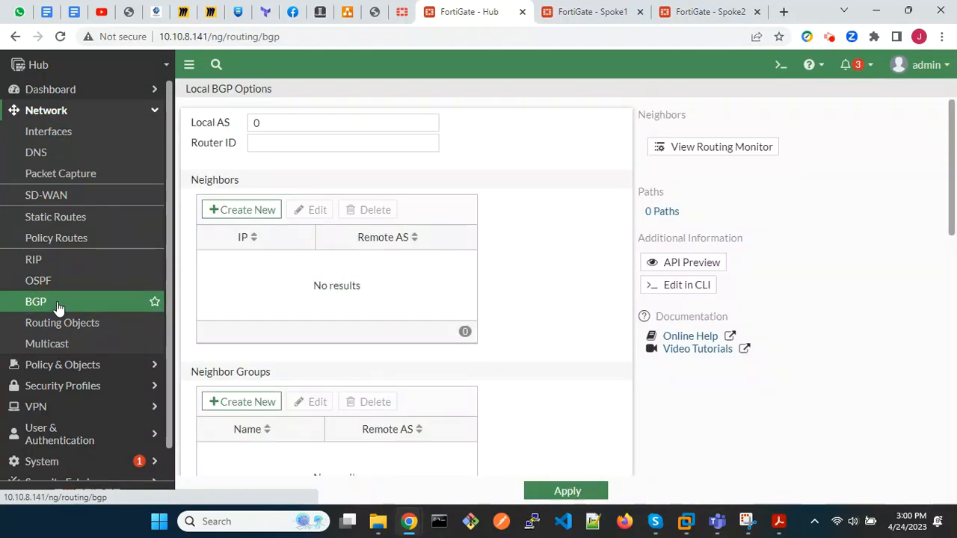
left_click(264, 122)
key("BackSpace")
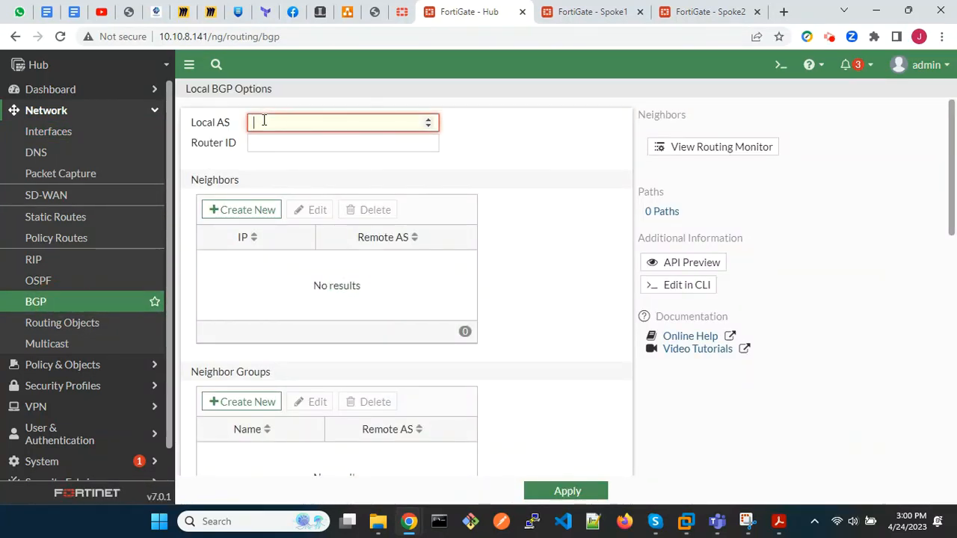
type("65100")
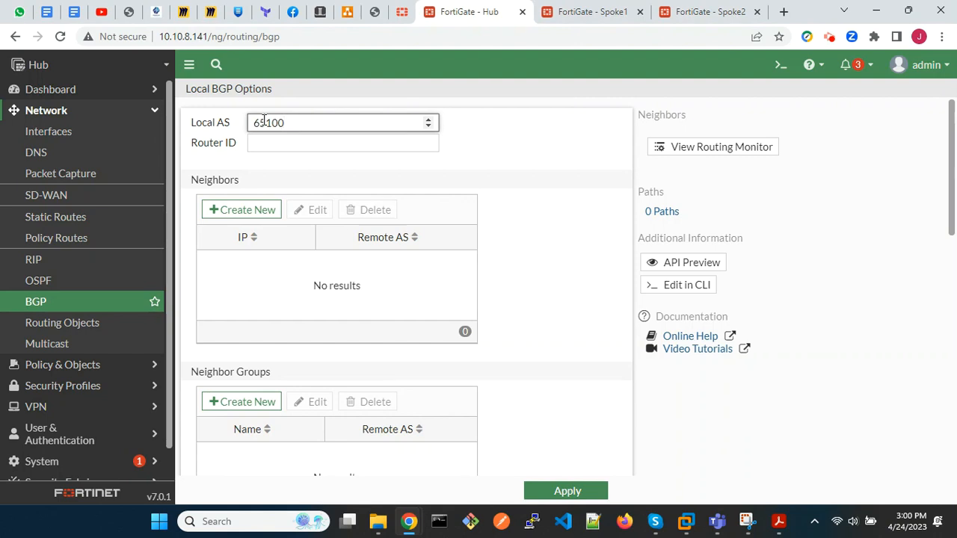
key("Tab")
type("1.1.1.1")
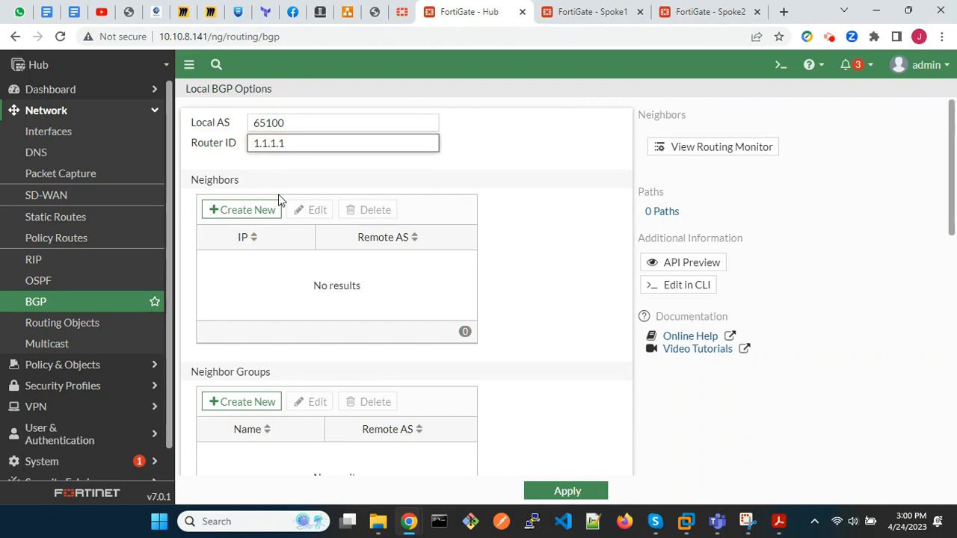
scroll(338, 292, "down", 3)
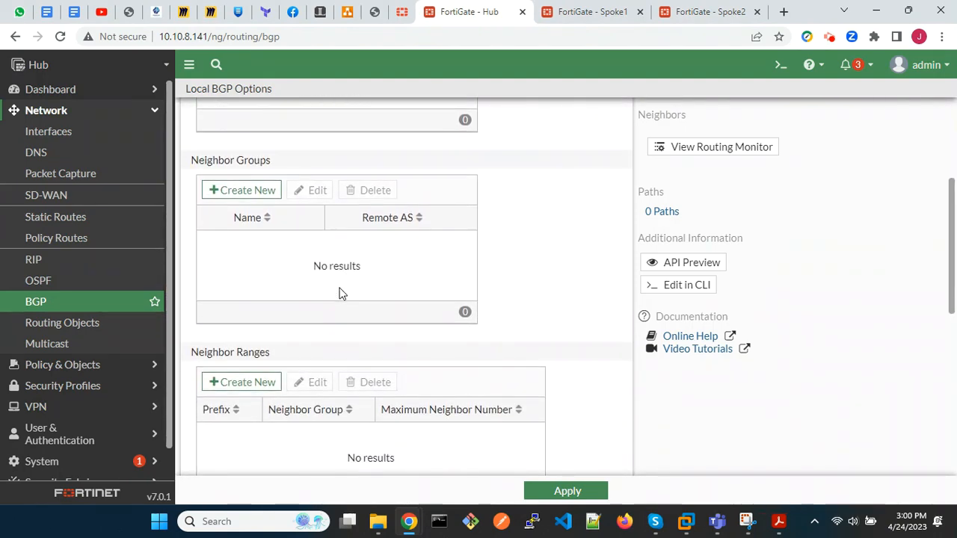
Create a BGP neighbor group named advpn with remote AS 65100, IPv4 activated and the route reflector client option enabled.
scroll(340, 292, "down", 1)
scroll(340, 292, "up", 1)
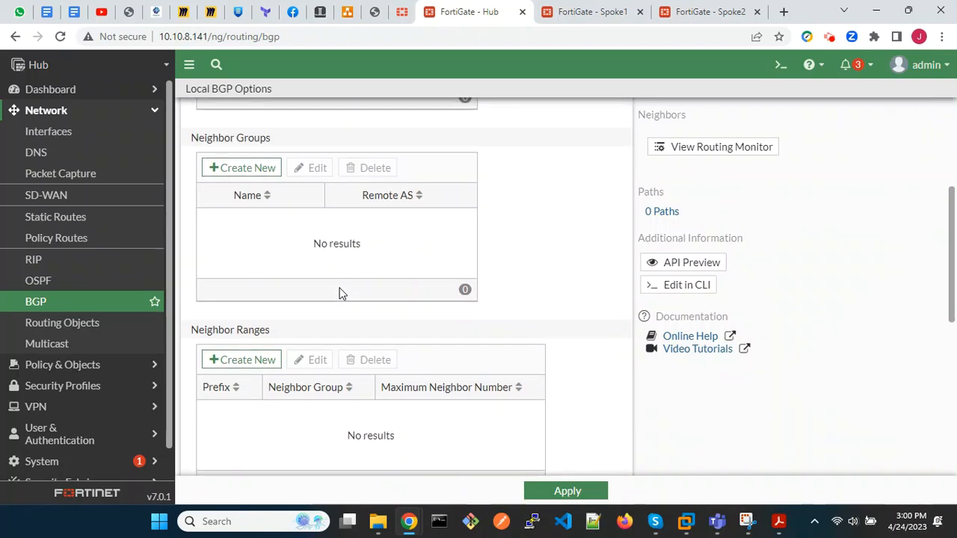
left_click(256, 172)
left_click(398, 126)
type("advpn")
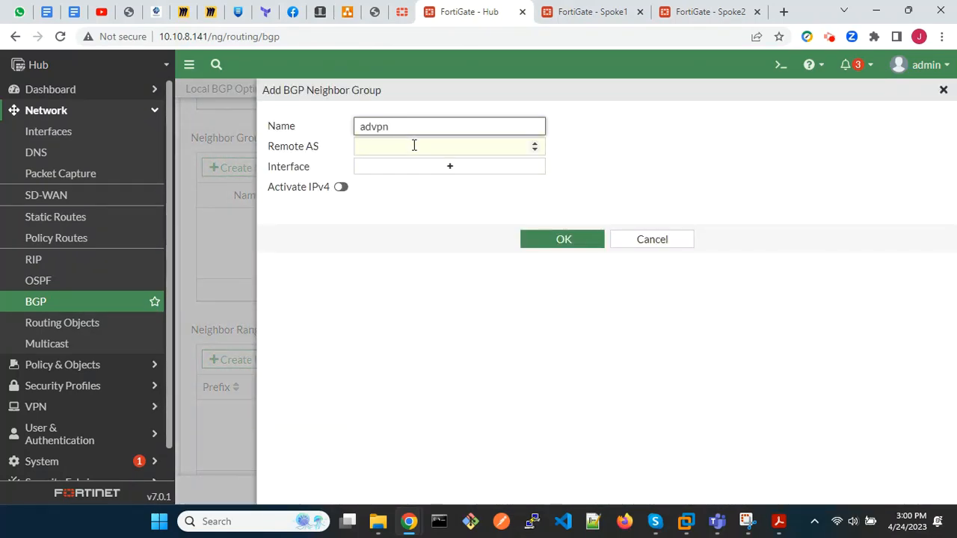
left_click(414, 146)
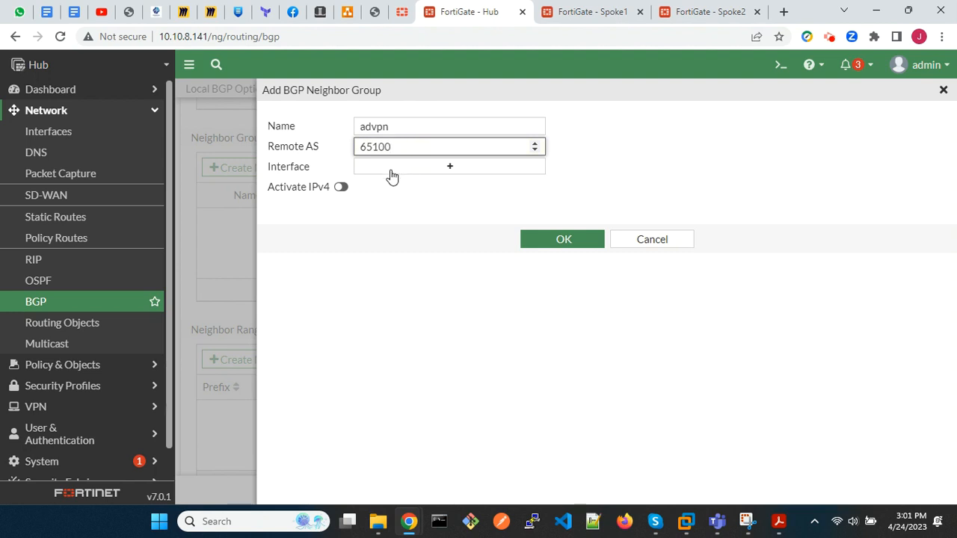
left_click(342, 188)
scroll(464, 297, "down", 2)
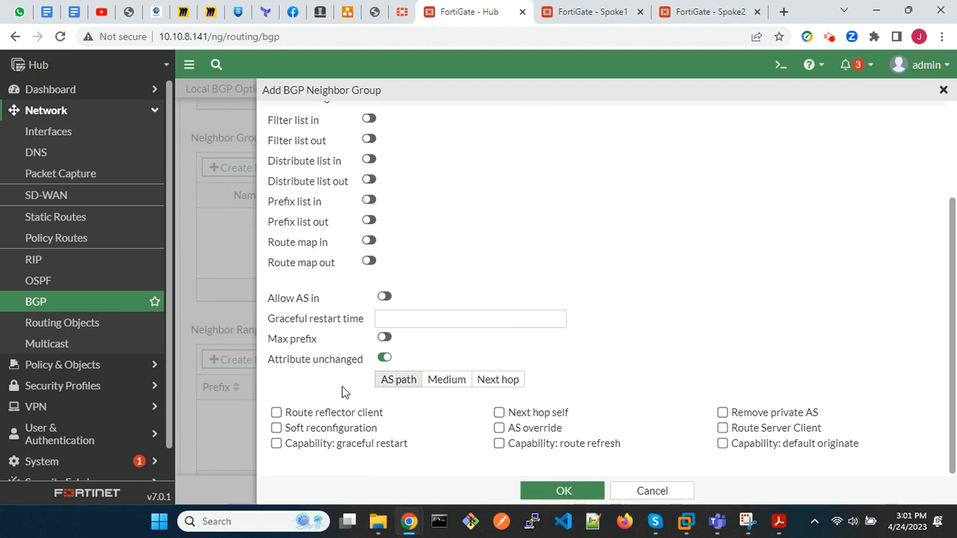
left_click(557, 491)
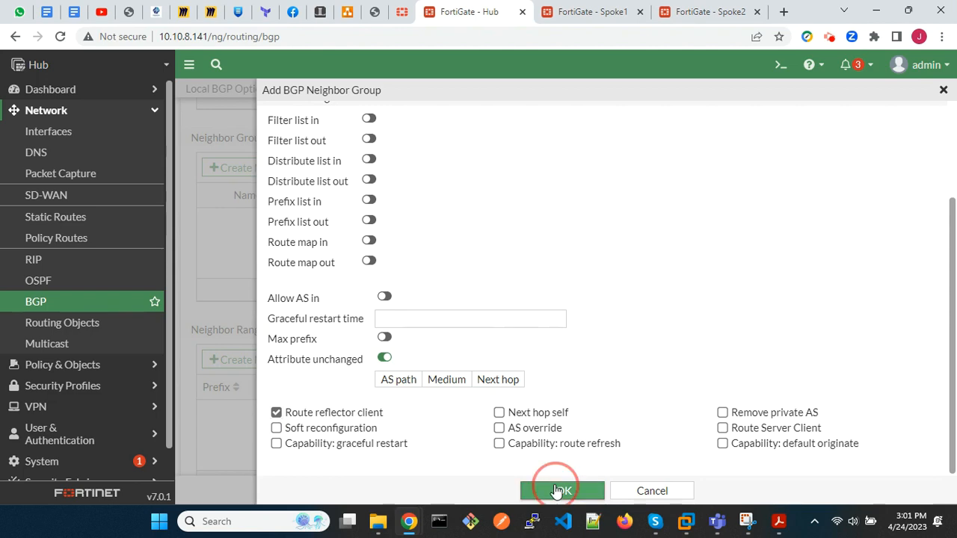
scroll(394, 406, "down", 2)
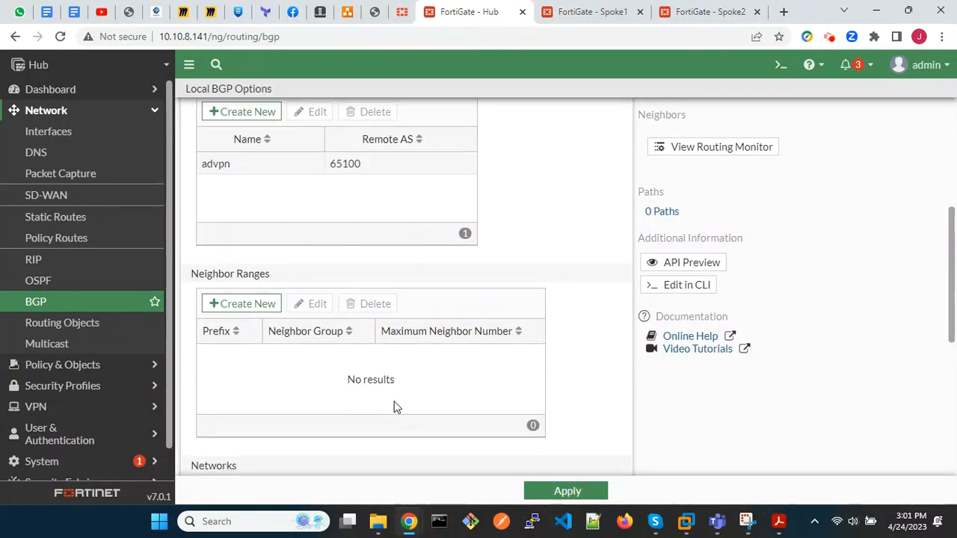
left_click(244, 196)
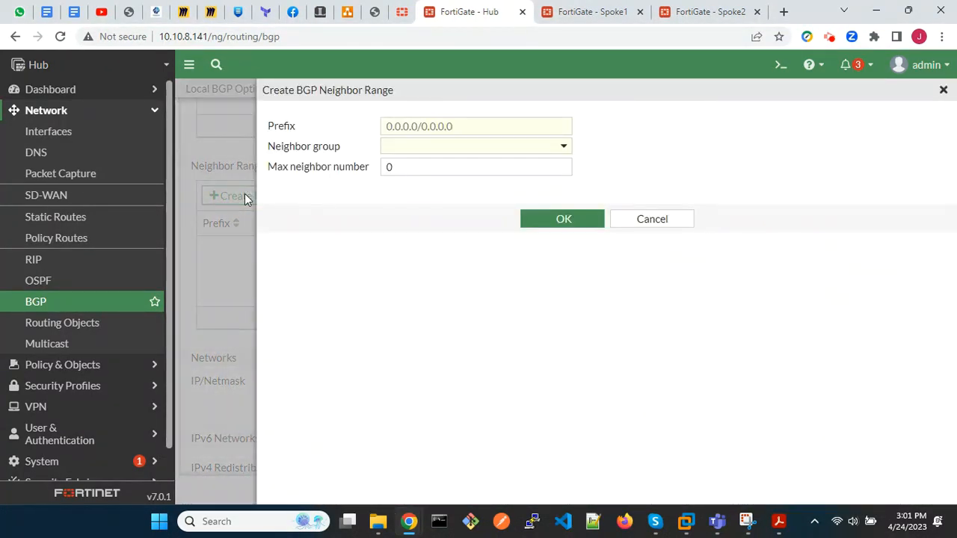
left_click(566, 147)
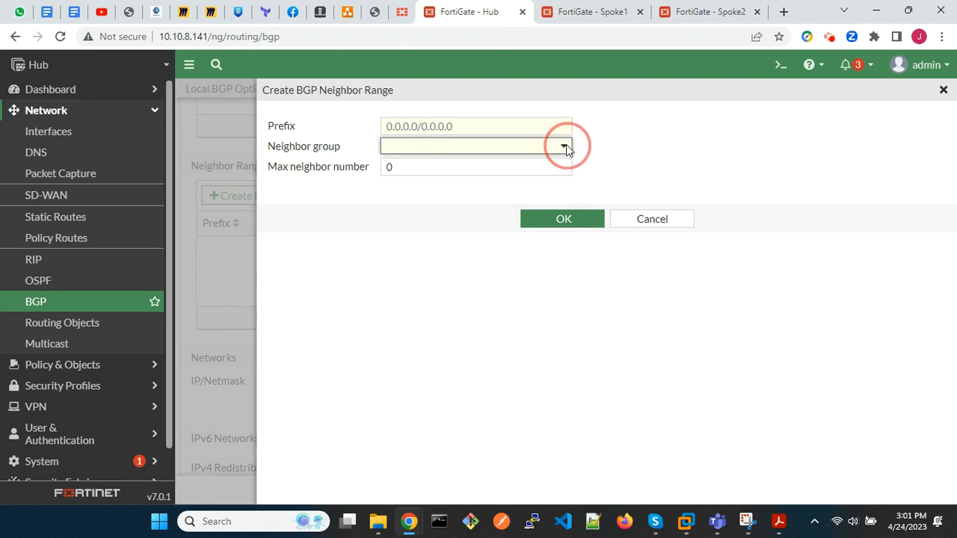
left_click(566, 146)
left_click(615, 219)
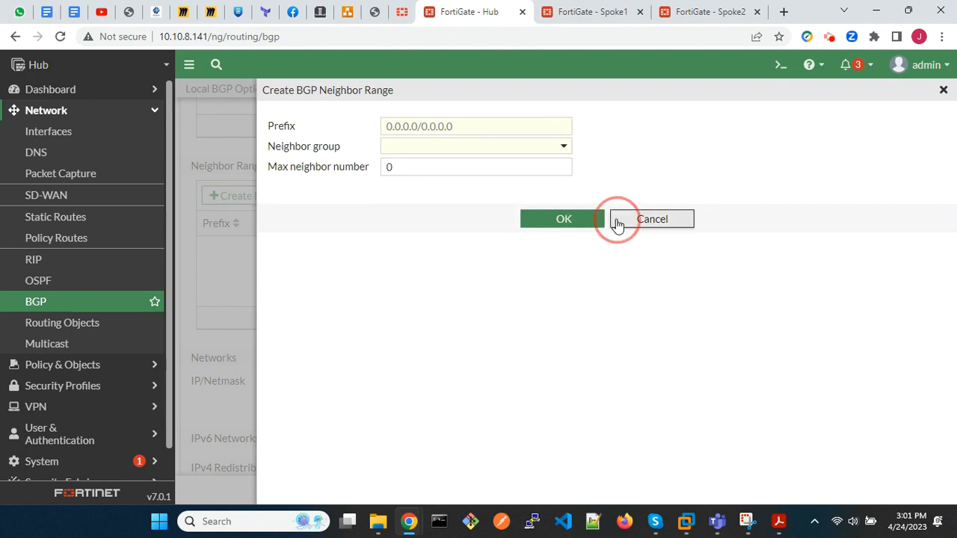
Apply the BGP settings, reload the BGP page, and create neighbor range 10.100.100.0/24 assigned to the advpn group.
left_click(566, 492)
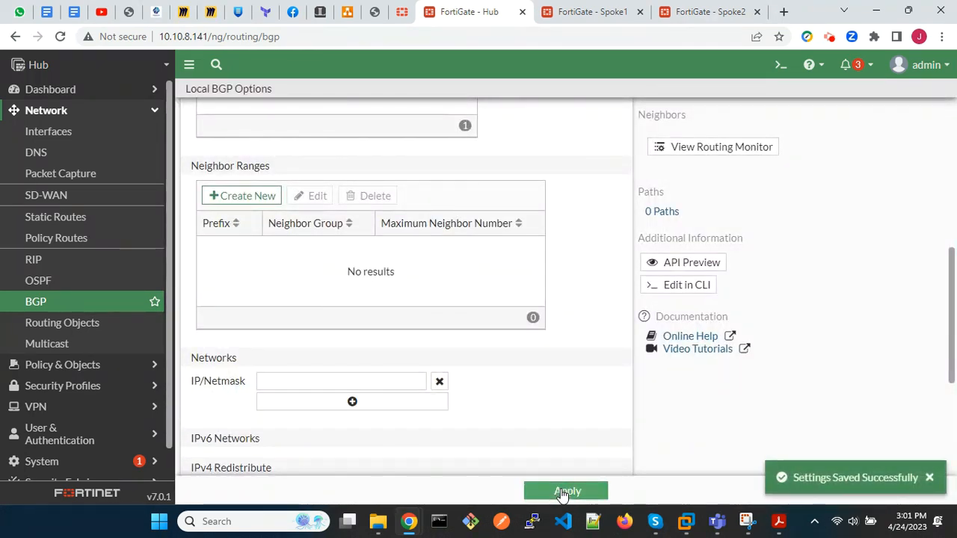
left_click(75, 306)
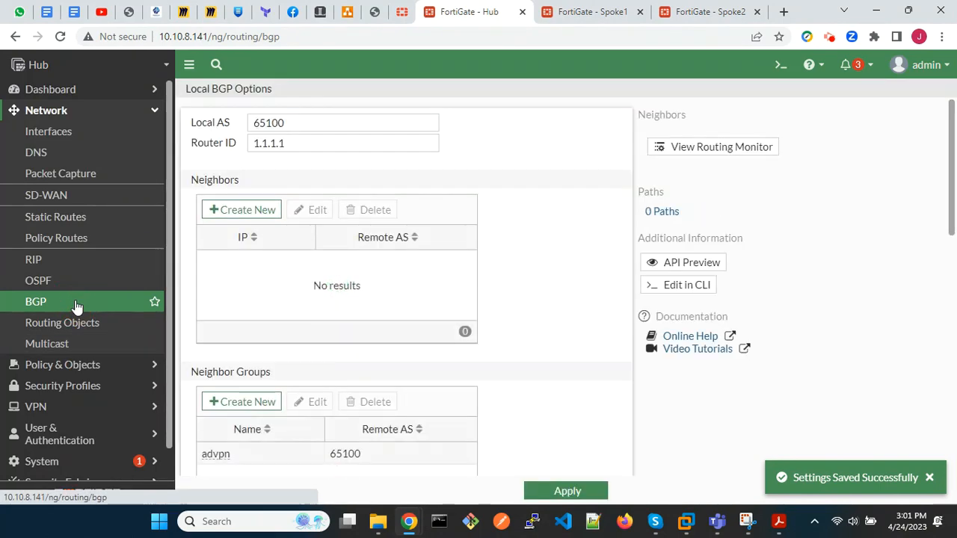
scroll(386, 357, "down", 5)
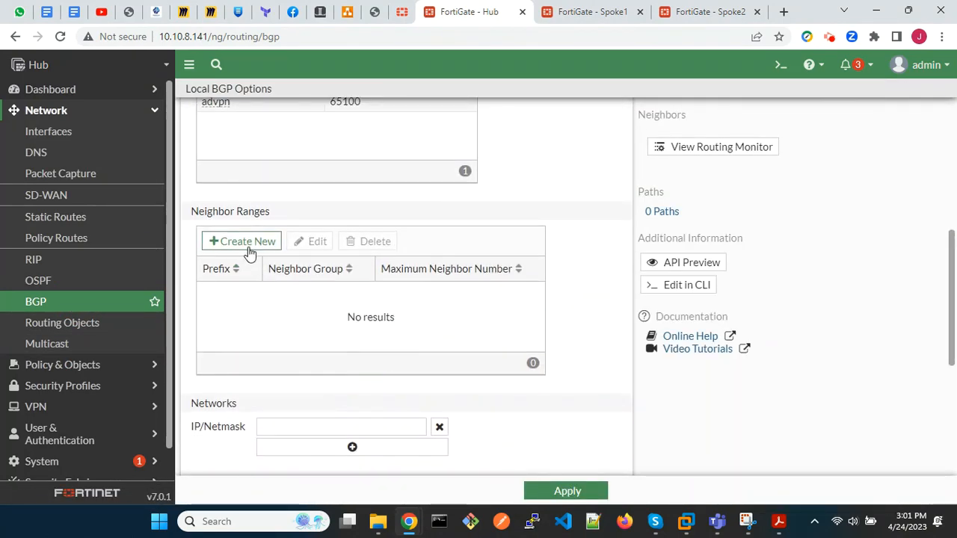
left_click(243, 243)
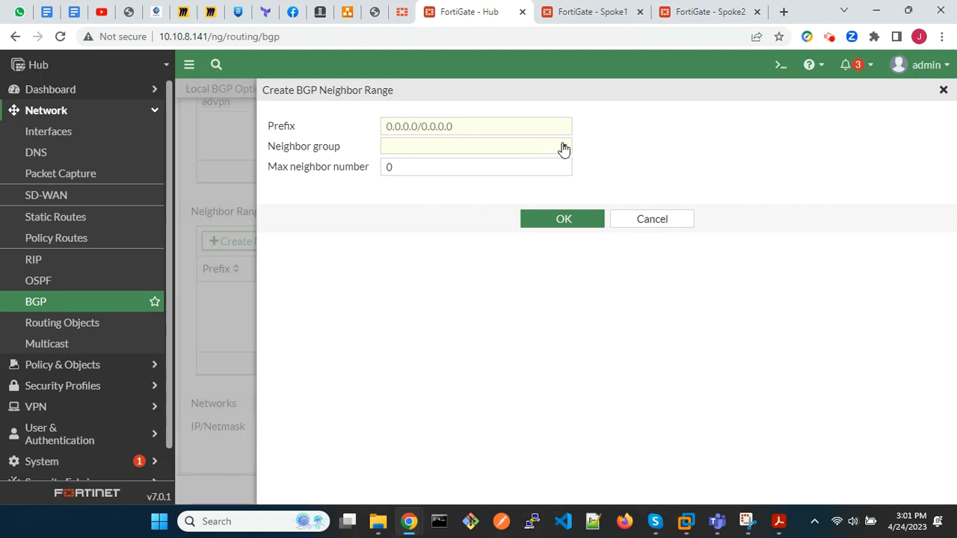
left_click(563, 146)
left_click(465, 187)
left_click(423, 124)
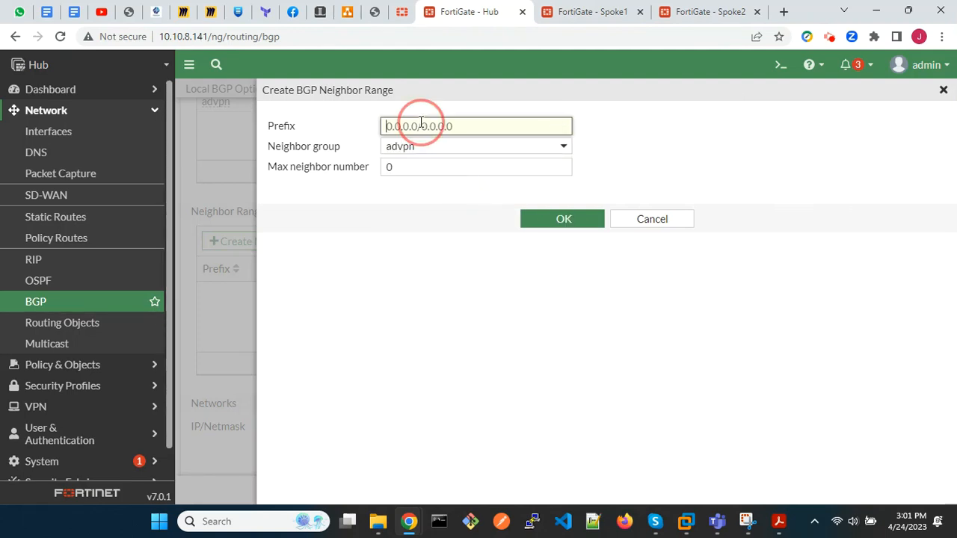
type("10.100.100.0/24")
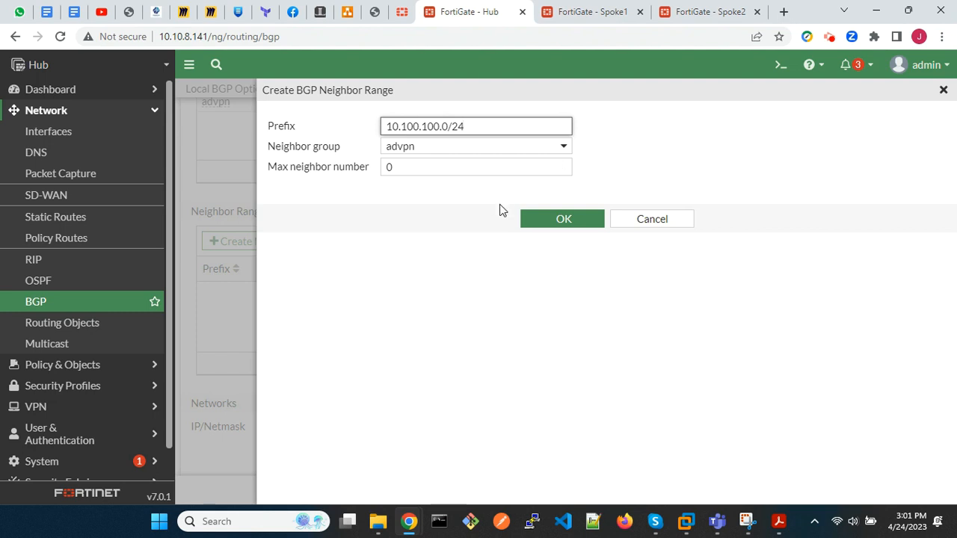
left_click(547, 222)
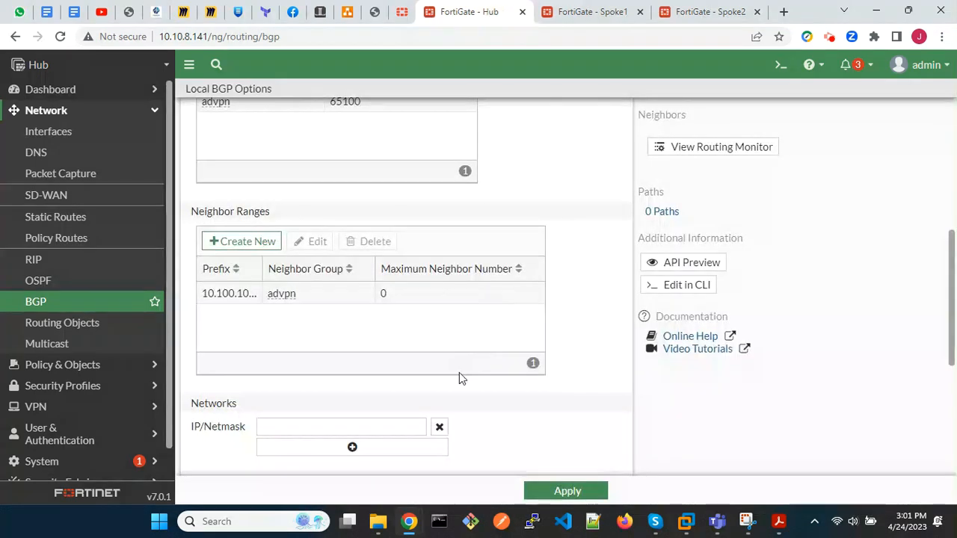
Add 10.0.0.0/24 to the advertised BGP networks and apply the Hub's BGP settings.
scroll(459, 373, "down", 2)
left_click(368, 296)
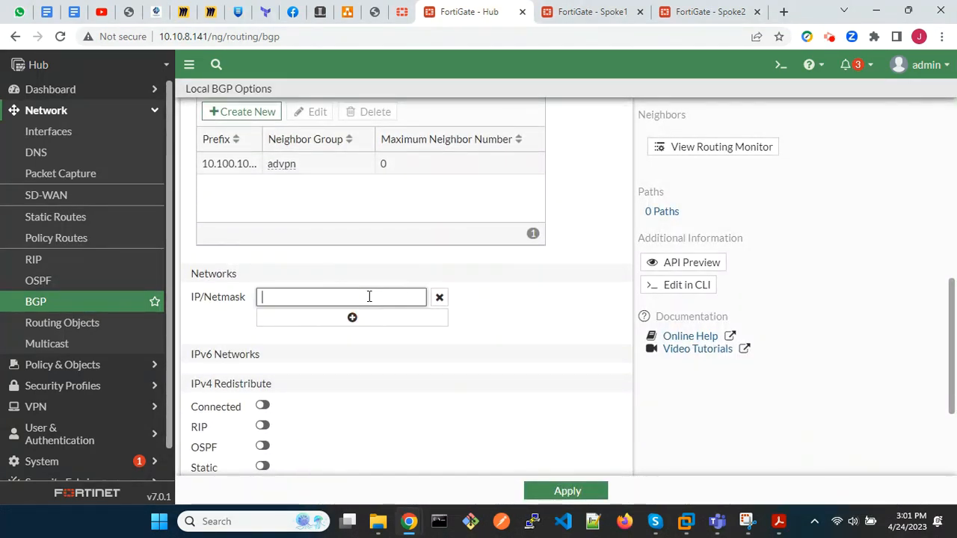
type("10.0.0.0/24")
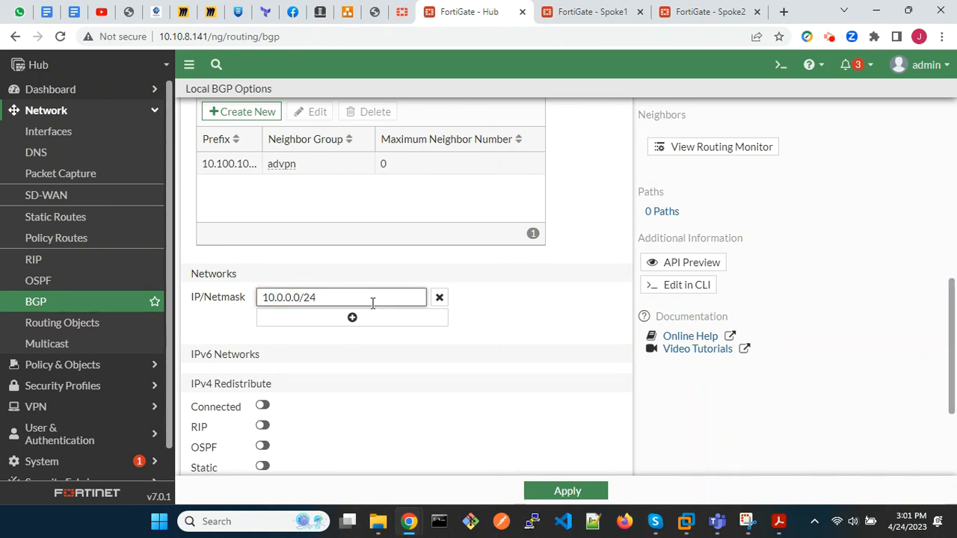
scroll(512, 382, "down", 2)
scroll(512, 382, "up", 6)
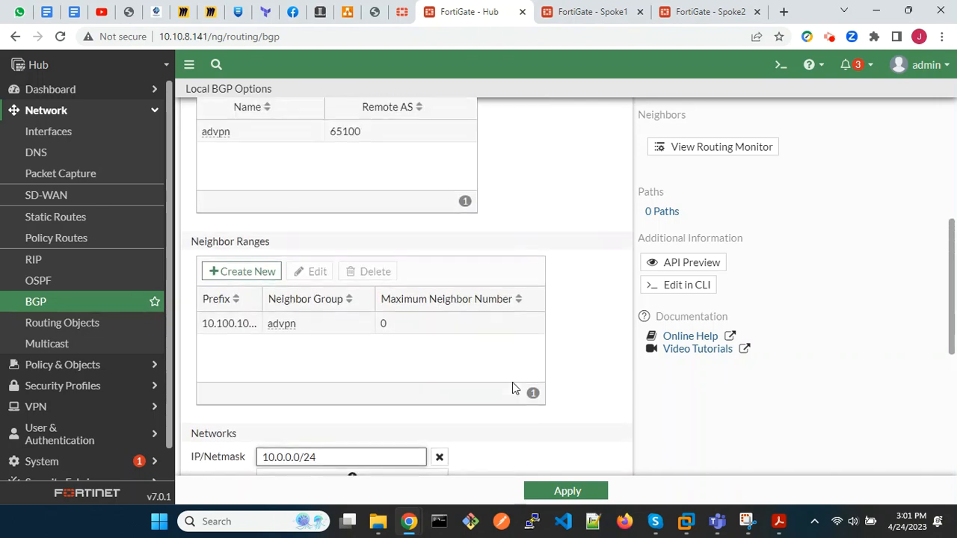
scroll(512, 383, "up", 3)
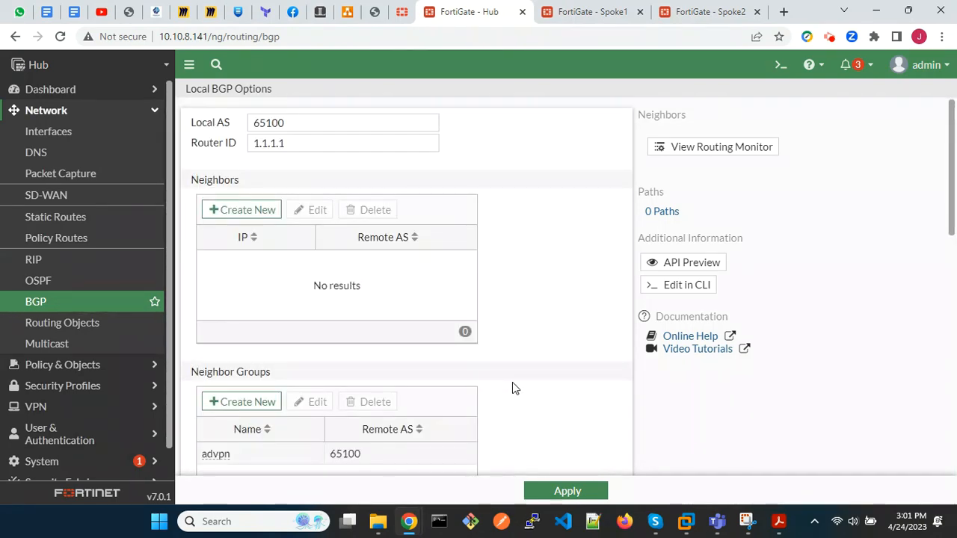
left_click(567, 491)
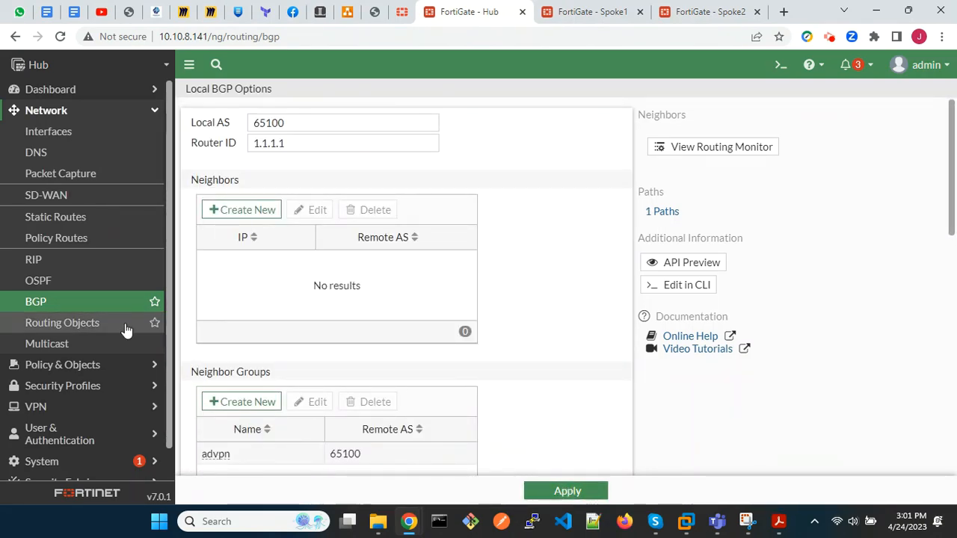
left_click(68, 305)
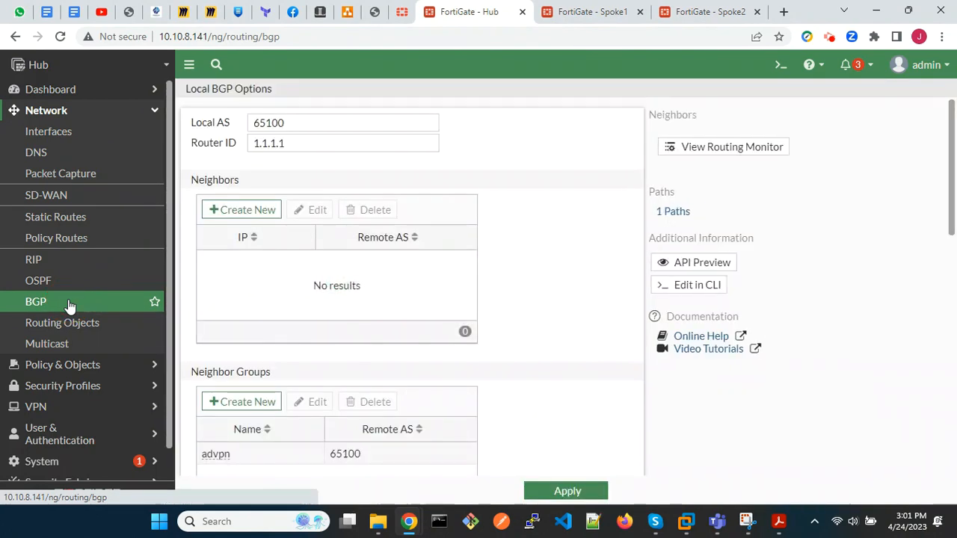
Switch to the Spoke1 FortiGate and test connectivity from its CLI console with execute ping 192.168.0.20.
left_click(578, 13)
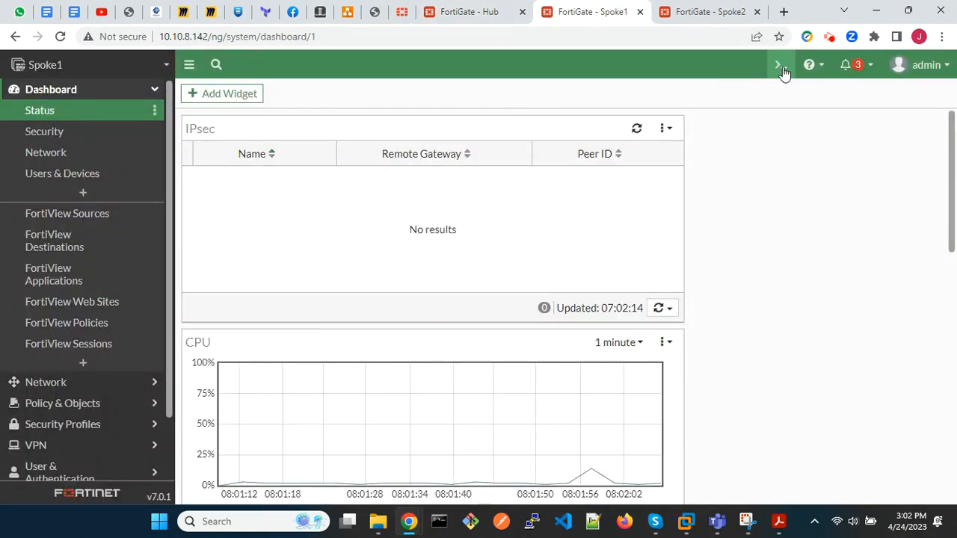
left_click(781, 65)
type("execute")
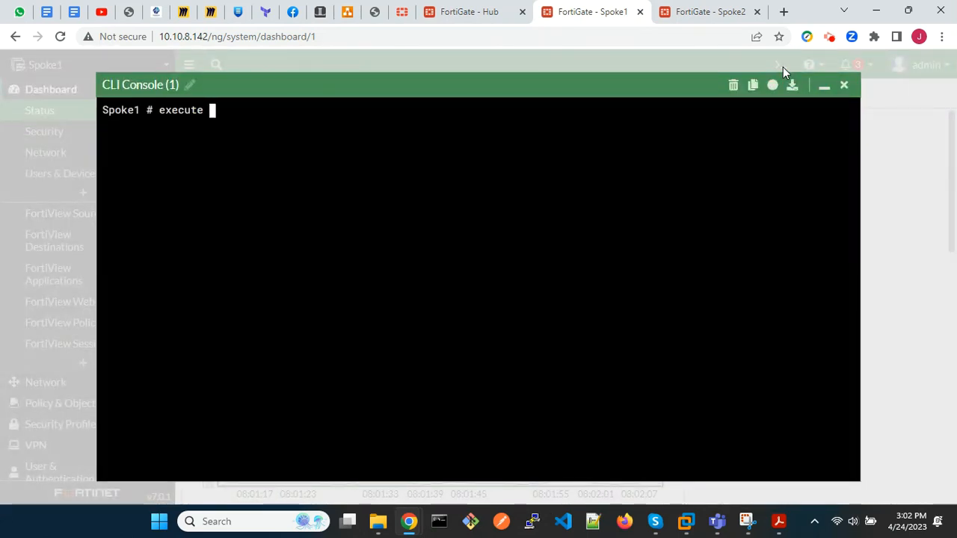
type("68.0.20")
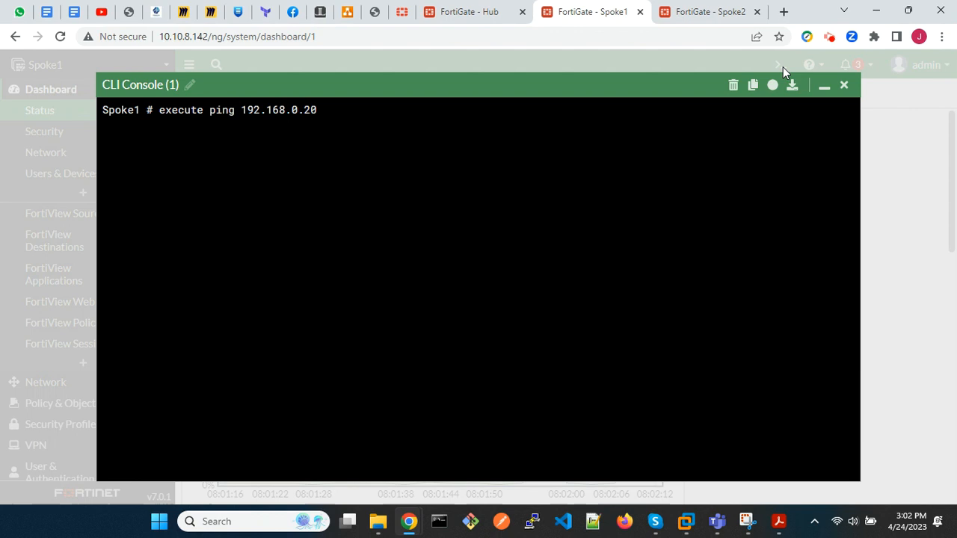
key("Return")
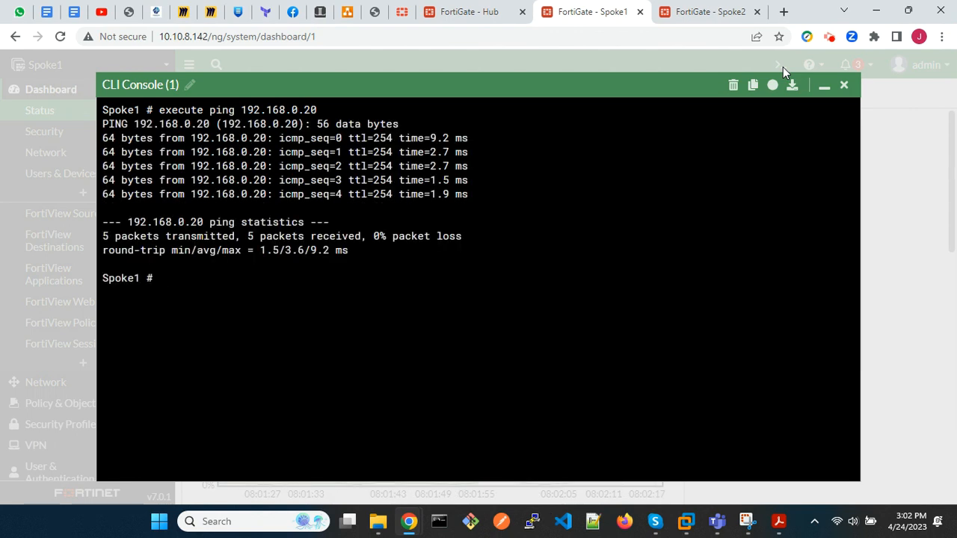
left_click(844, 85)
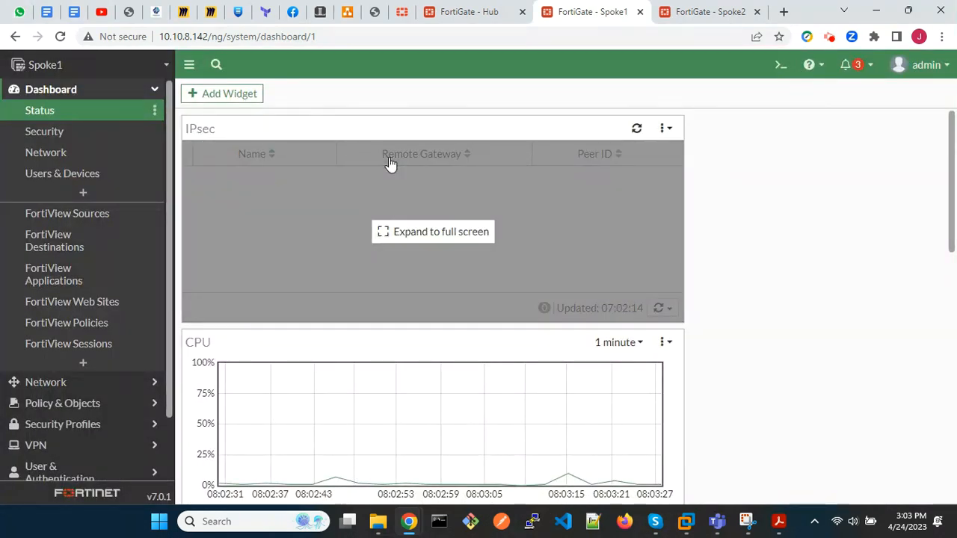
Start a new IPsec tunnel on Spoke1 named advpn using the Custom template.
left_click(41, 446)
left_click(66, 215)
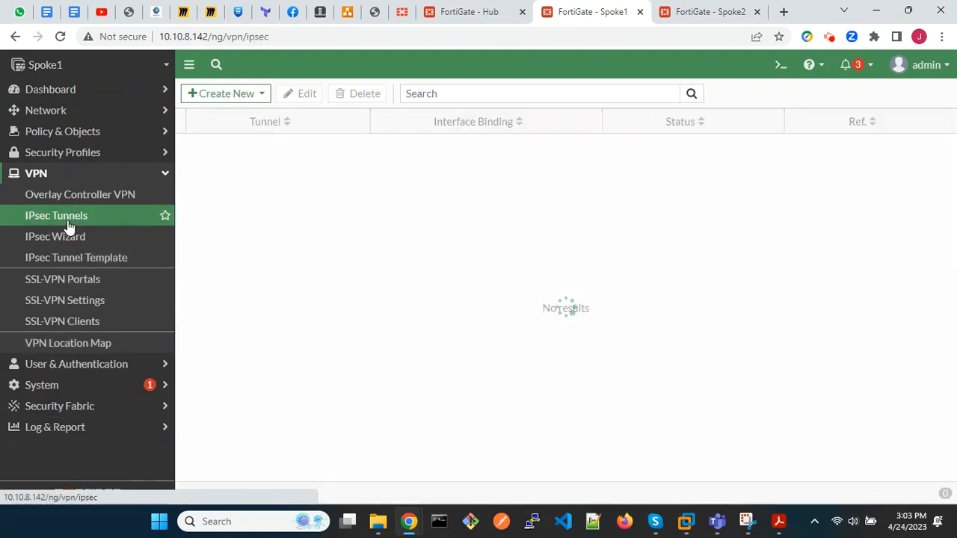
left_click(228, 97)
left_click(232, 114)
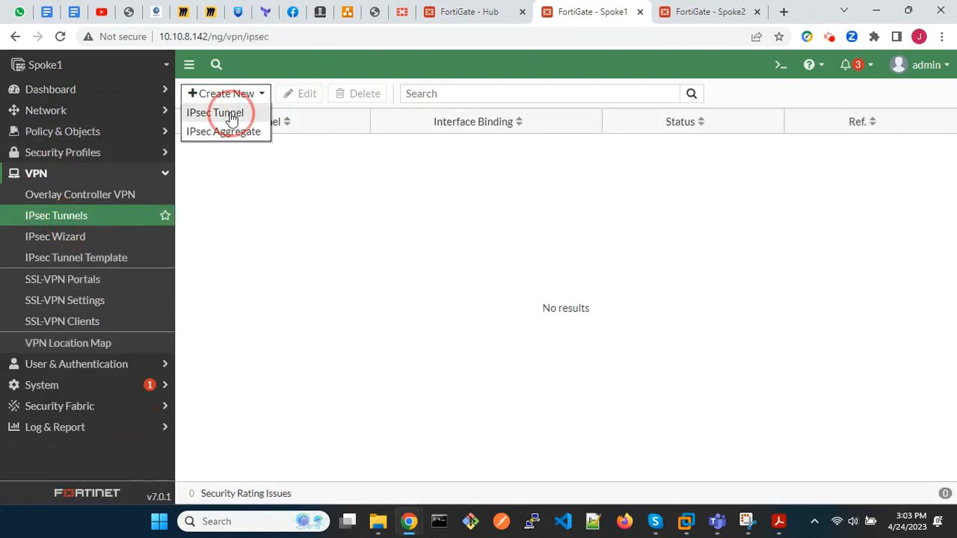
left_click(524, 171)
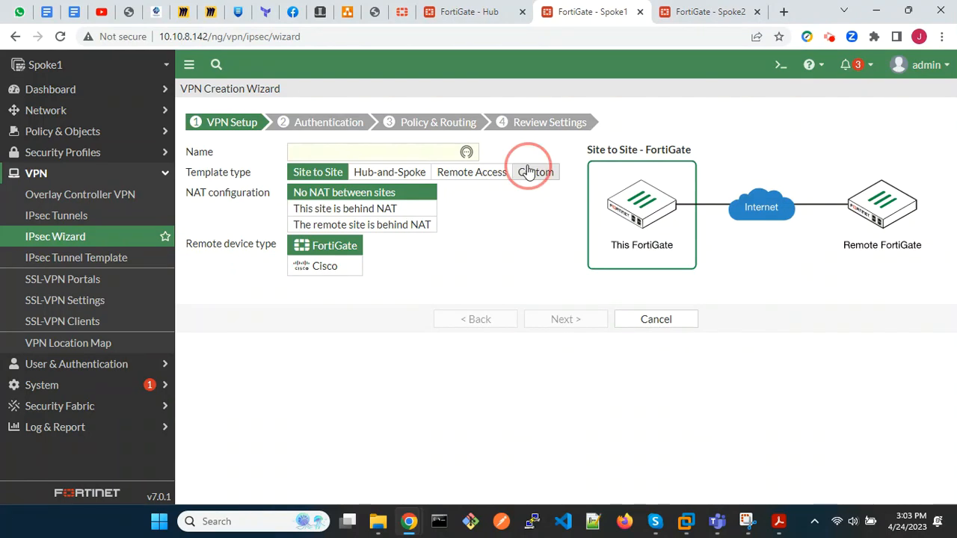
left_click(374, 152)
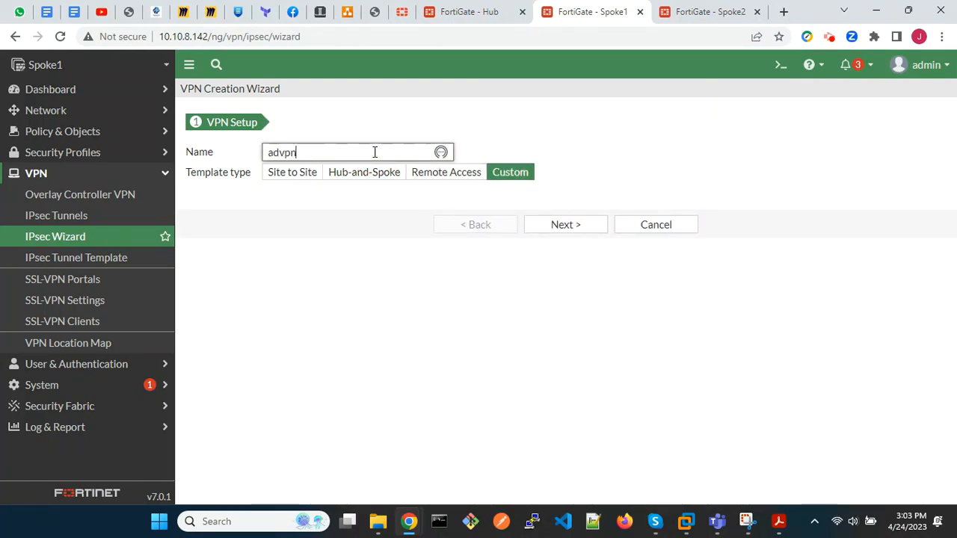
left_click(585, 217)
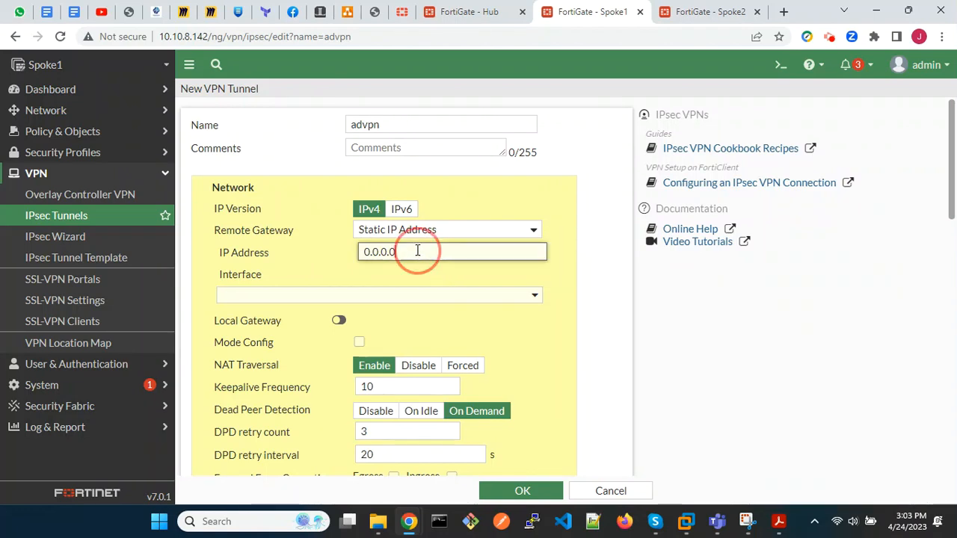
Set the advpn tunnel's remote gateway IP address to 192.168.0.20 and its interface to wan1 (port1).
left_click_drag(412, 250, 361, 252)
type("192.1")
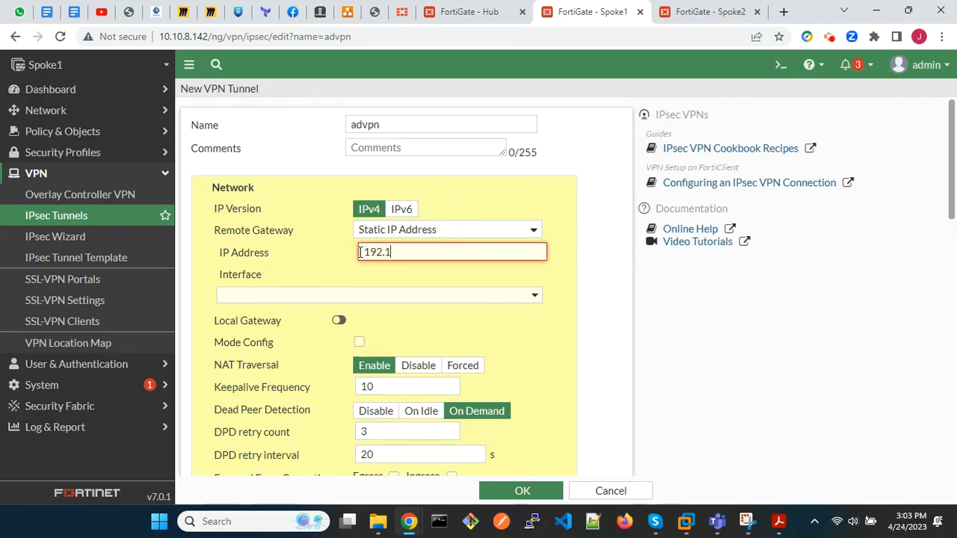
type("68.0.20")
left_click(464, 297)
left_click(349, 336)
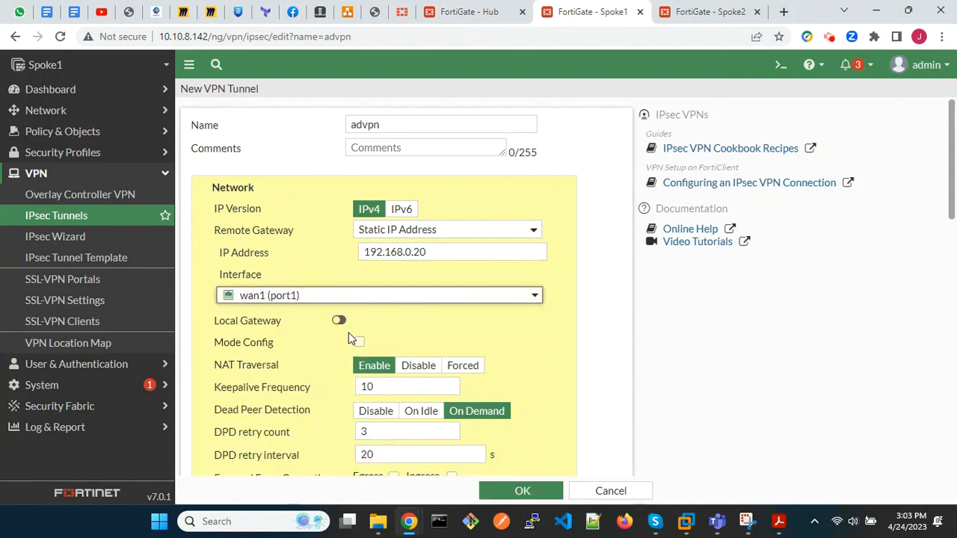
scroll(348, 339, "down", 3)
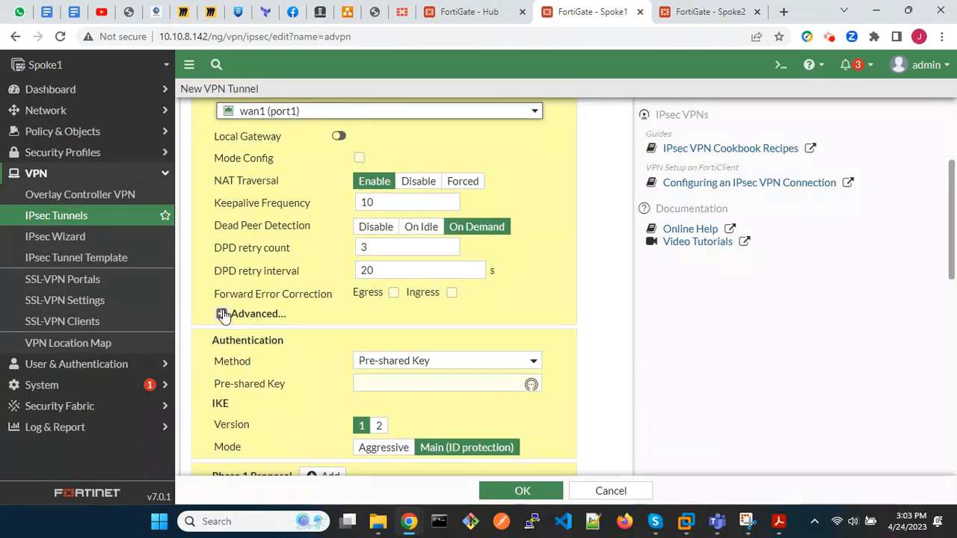
In the advpn tunnel's advanced network options, disable Add route and enable Auto discovery receiver.
left_click(222, 314)
left_click(434, 337)
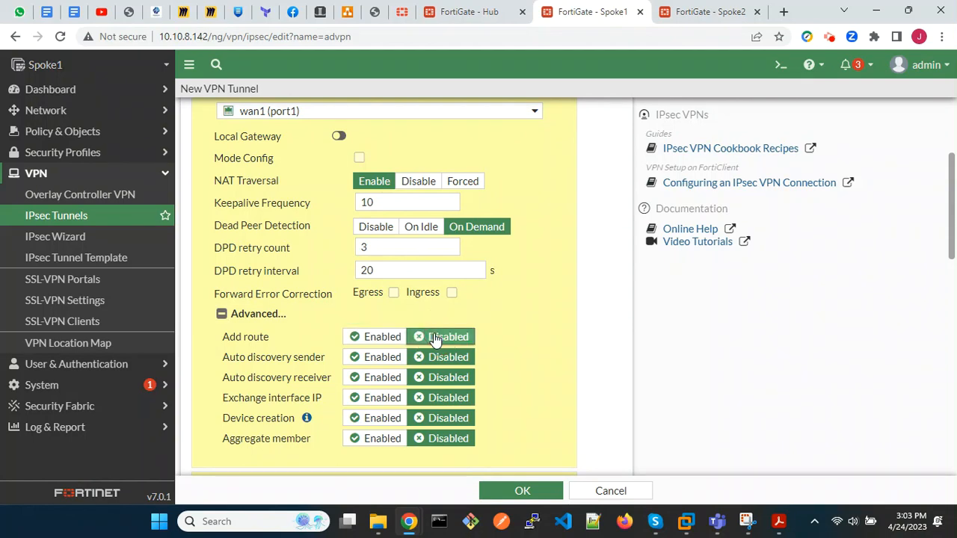
scroll(434, 336, "down", 2)
left_click(370, 263)
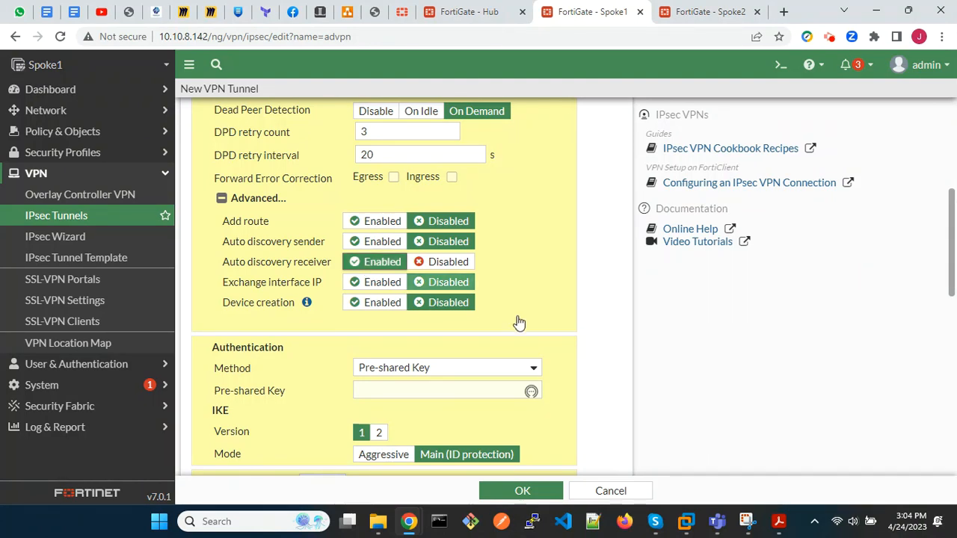
Enter the pre-shared key in the advpn tunnel's authentication settings.
scroll(577, 346, "down", 2)
left_click(438, 239)
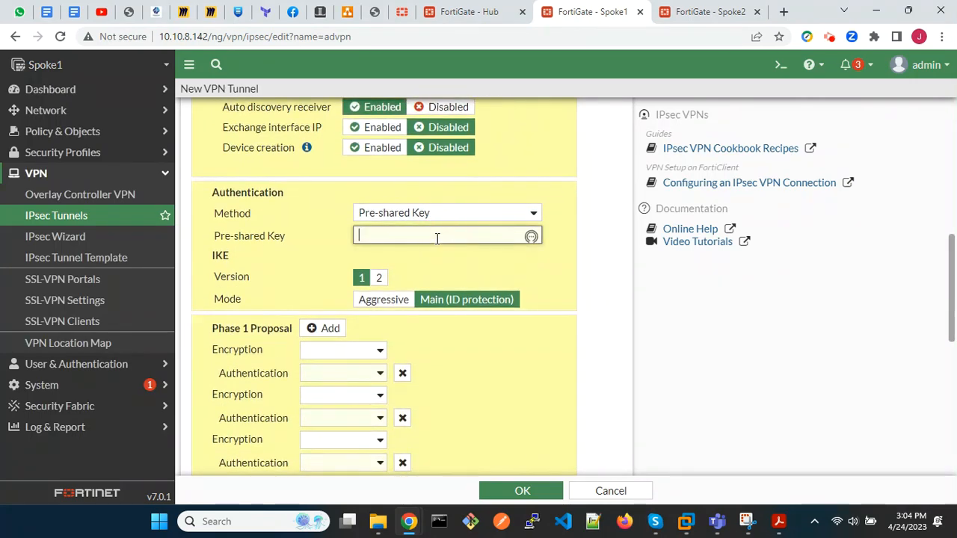
type("fortinet")
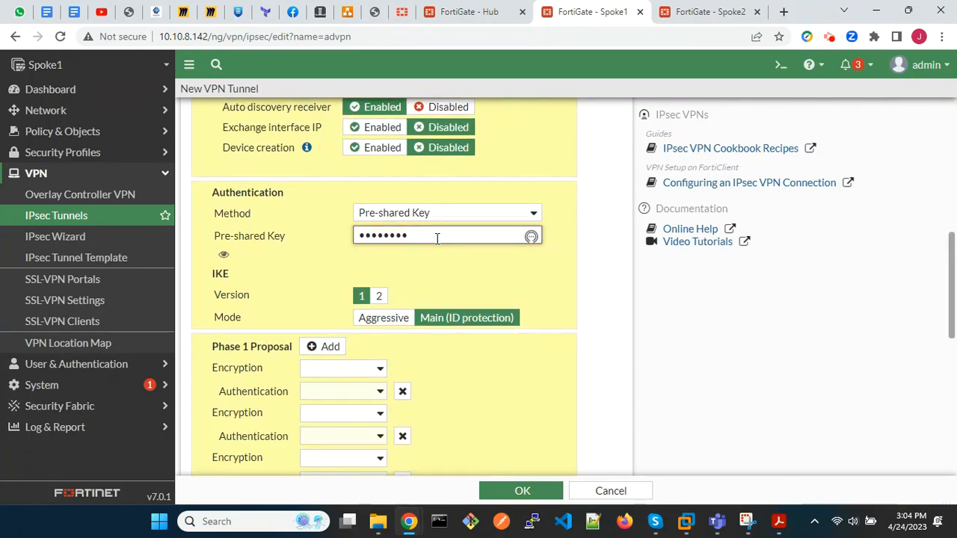
Set the Phase 1 proposal to DES encryption with SHA1 authentication and remove the three empty proposals.
scroll(489, 385, "down", 2)
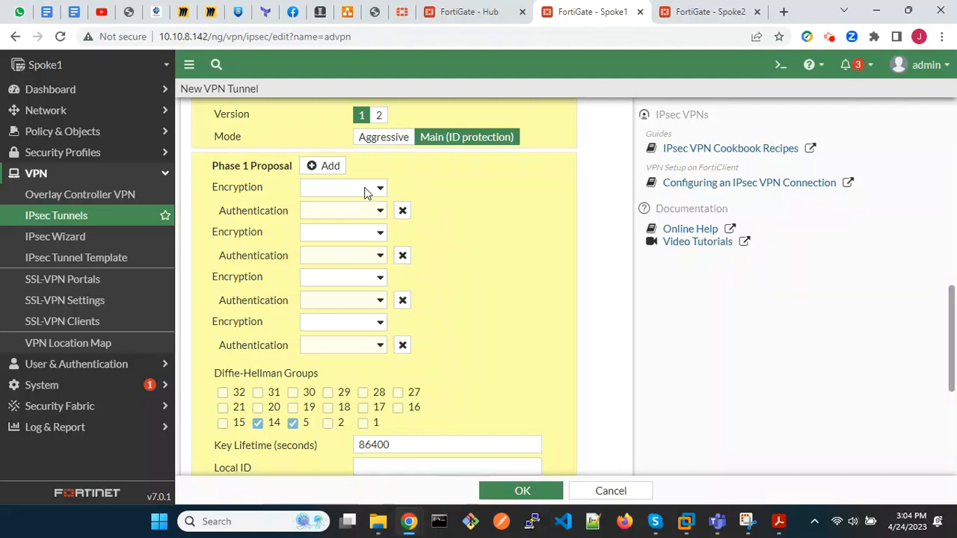
left_click(364, 189)
left_click(355, 217)
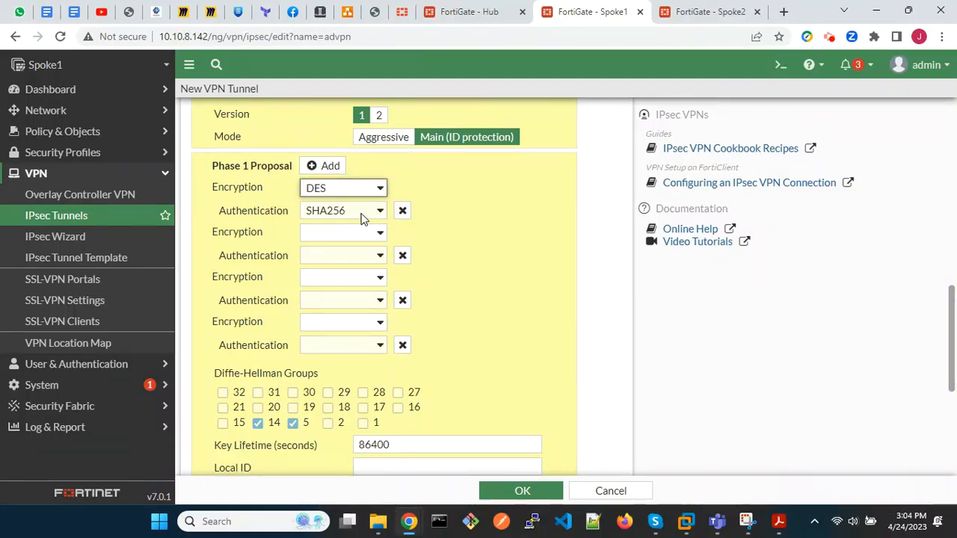
left_click(355, 212)
left_click(347, 240)
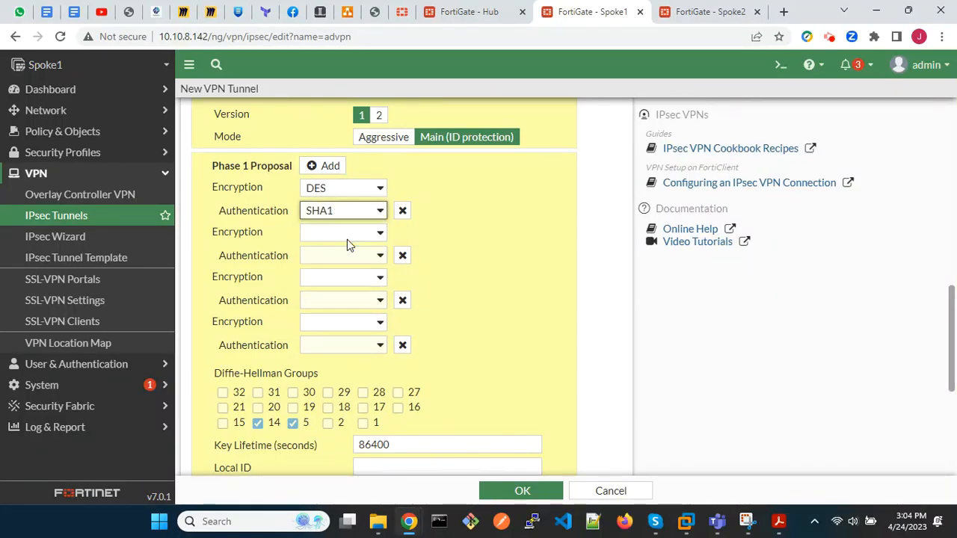
left_click(403, 255)
left_click(403, 255)
left_click(402, 256)
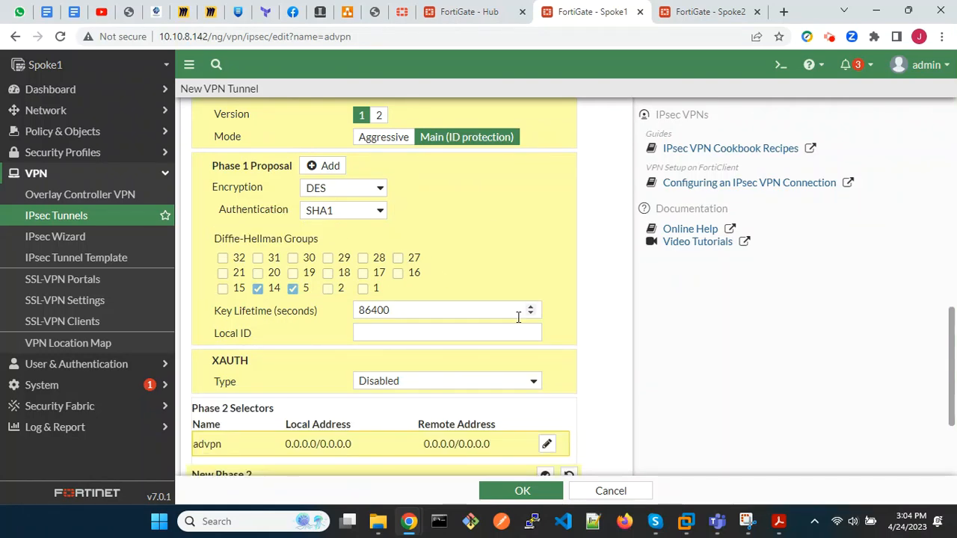
Set the Phase 2 proposal to DES encryption with SHA1 authentication and remove all the empty proposals.
scroll(522, 313, "down", 1)
scroll(518, 317, "down", 1)
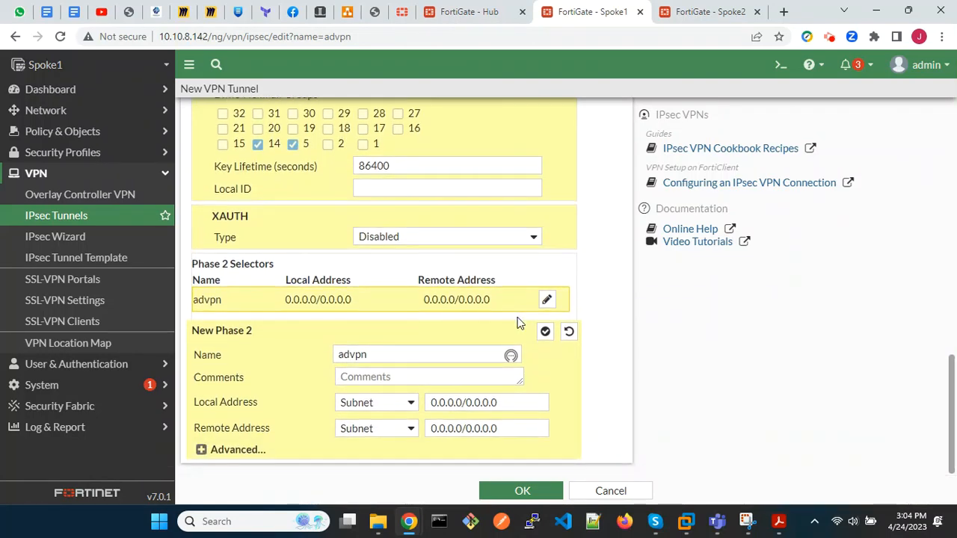
left_click(207, 450)
scroll(207, 452, "down", 5)
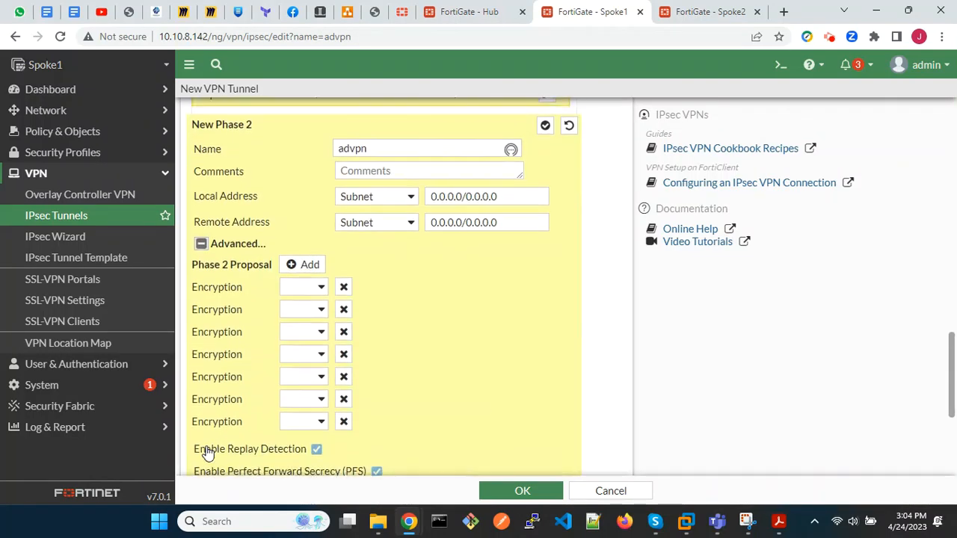
left_click(311, 123)
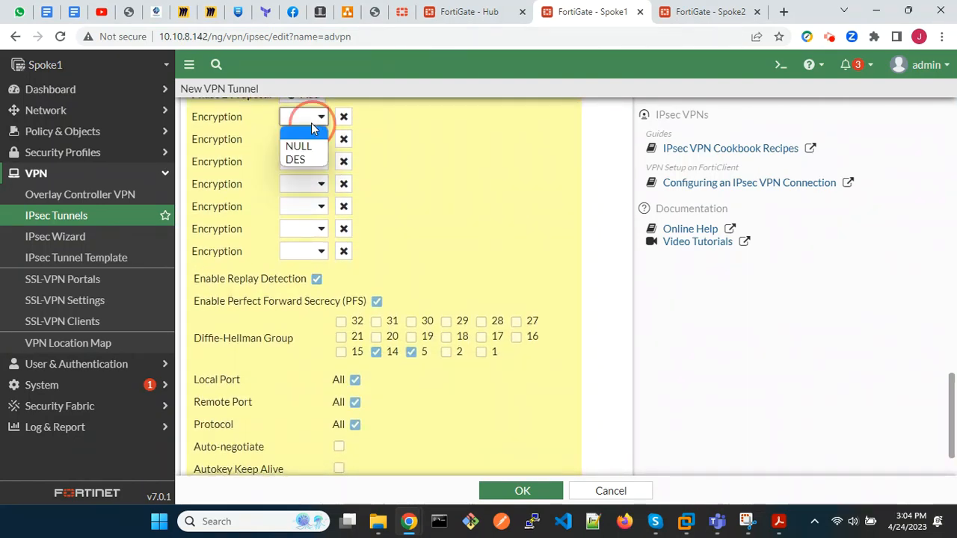
left_click(309, 161)
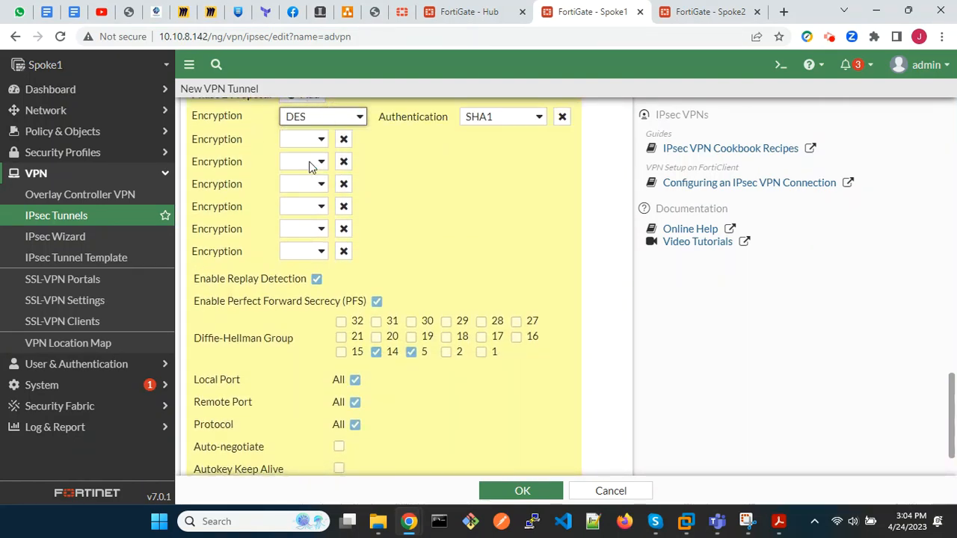
left_click(343, 140)
left_click(343, 141)
left_click(344, 140)
left_click(343, 140)
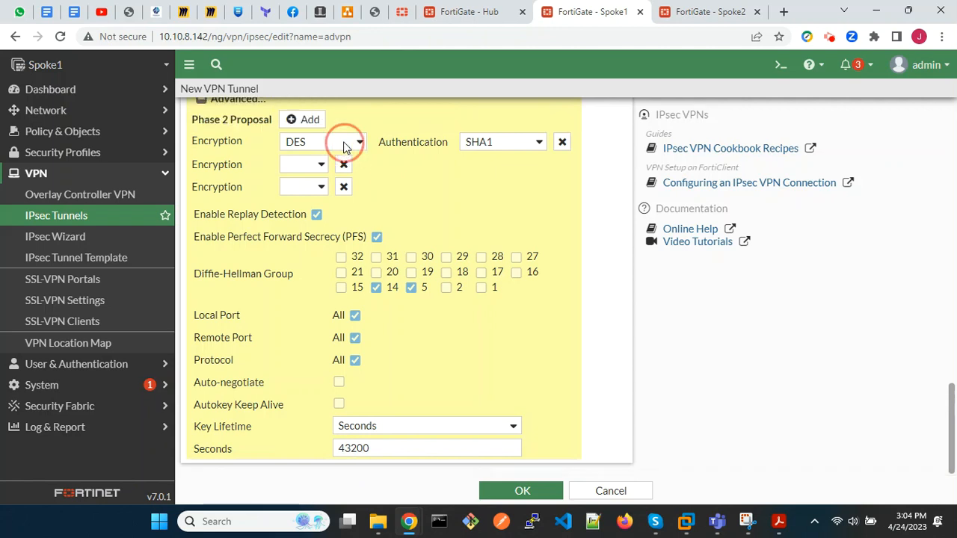
left_click(343, 163)
left_click(341, 187)
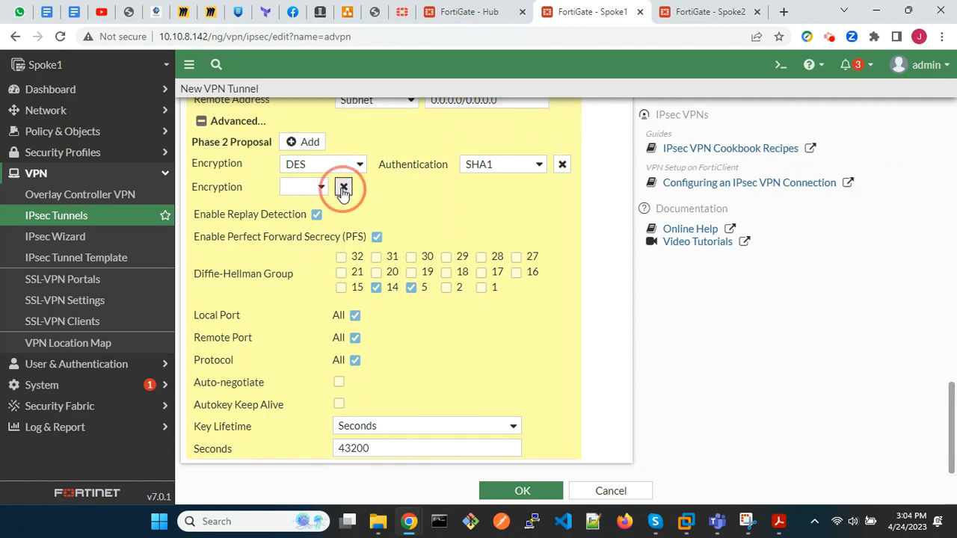
Enable Auto-negotiate for Phase 2 and save the advpn tunnel.
left_click(338, 383)
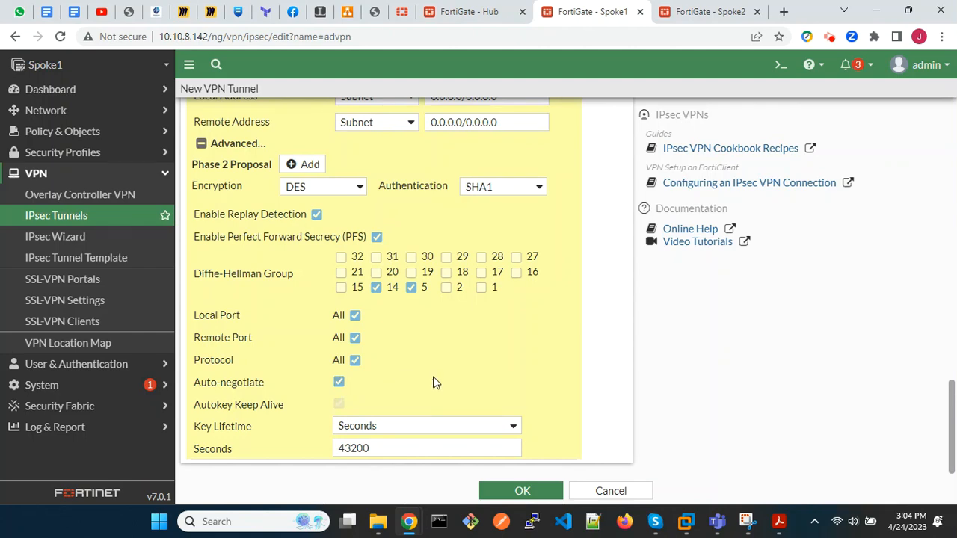
left_click(524, 486)
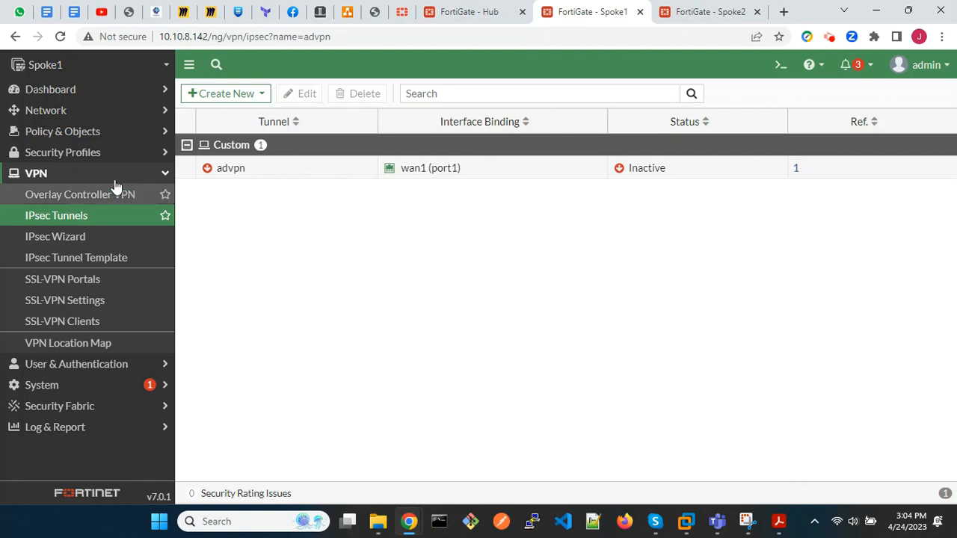
Start a new firewall policy named inbound_advpn with incoming interface advpn and outgoing interface lan (port3).
left_click(69, 138)
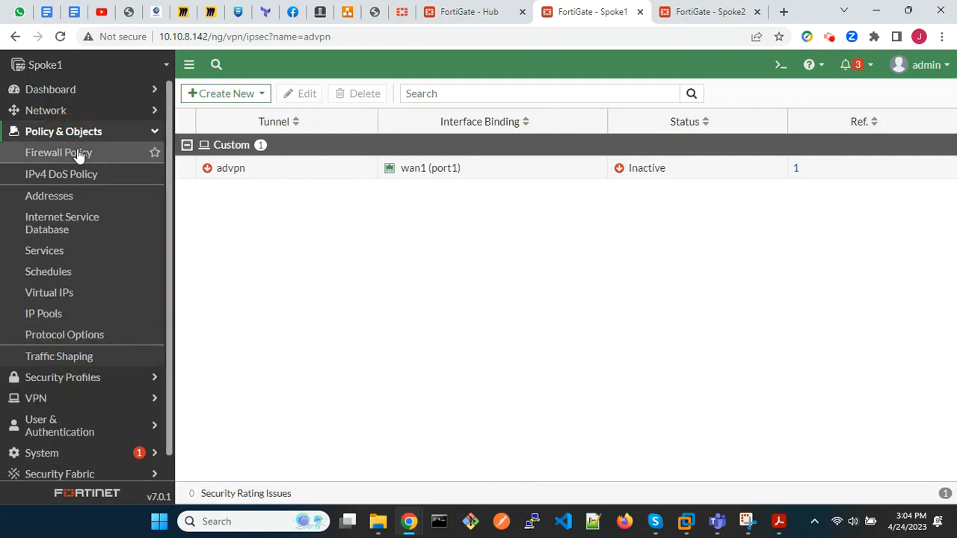
left_click(79, 155)
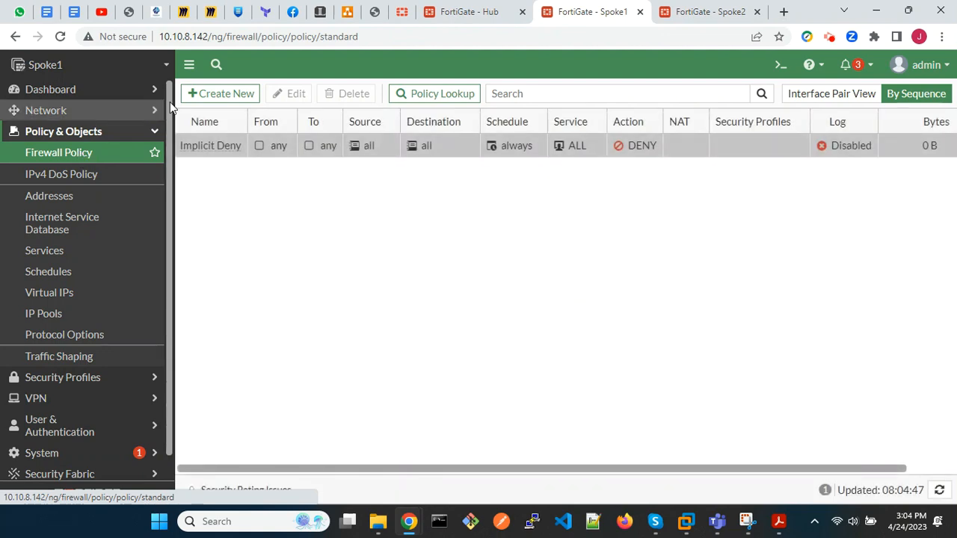
left_click(221, 95)
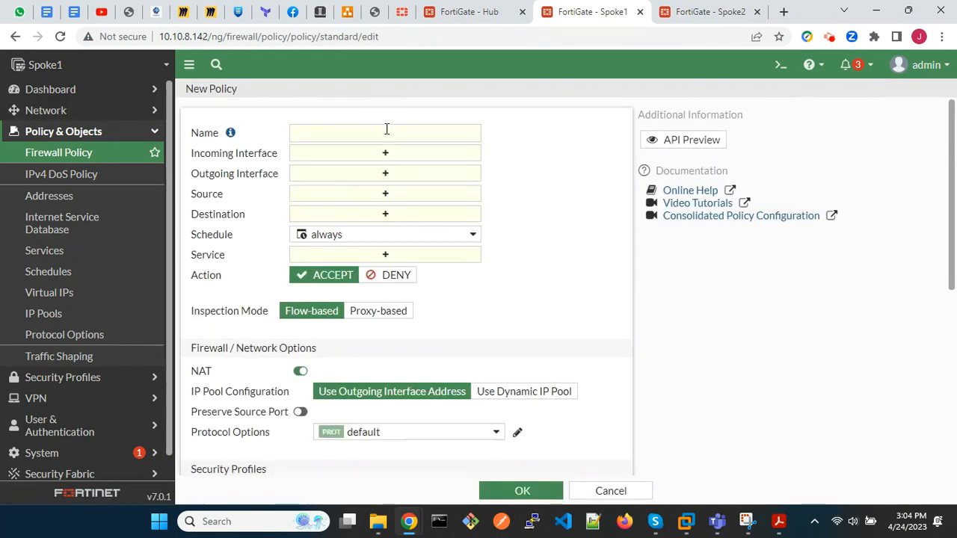
left_click(386, 129)
type("inbound_")
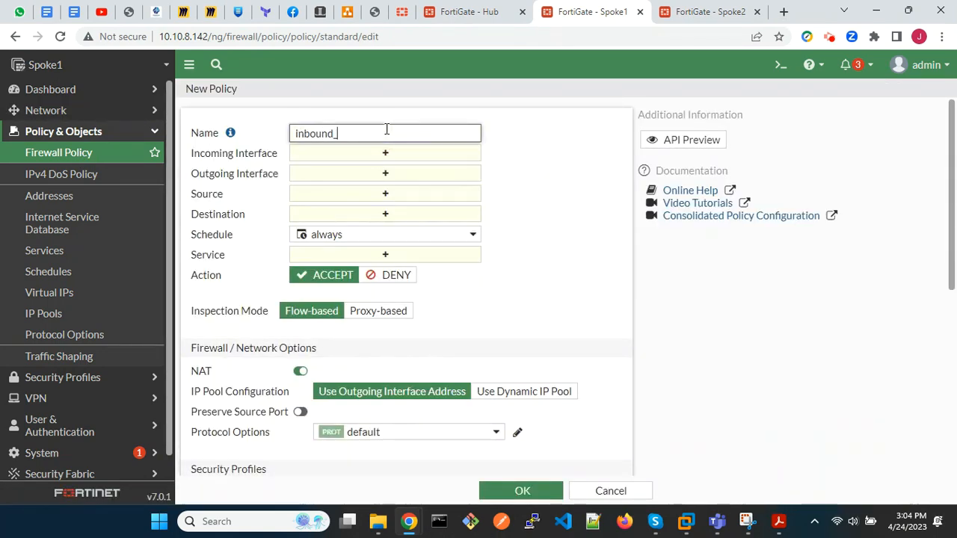
type("advpn")
left_click(405, 154)
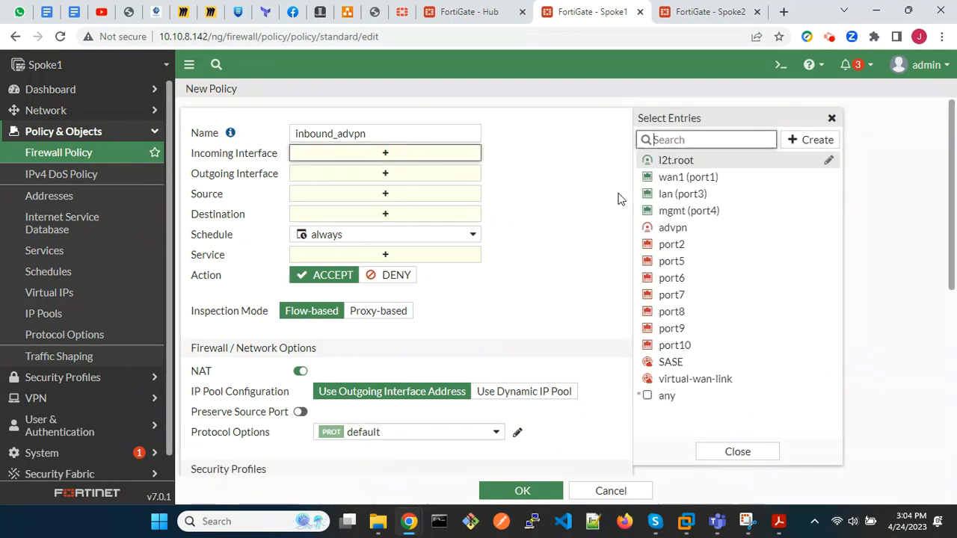
left_click(685, 227)
left_click(436, 192)
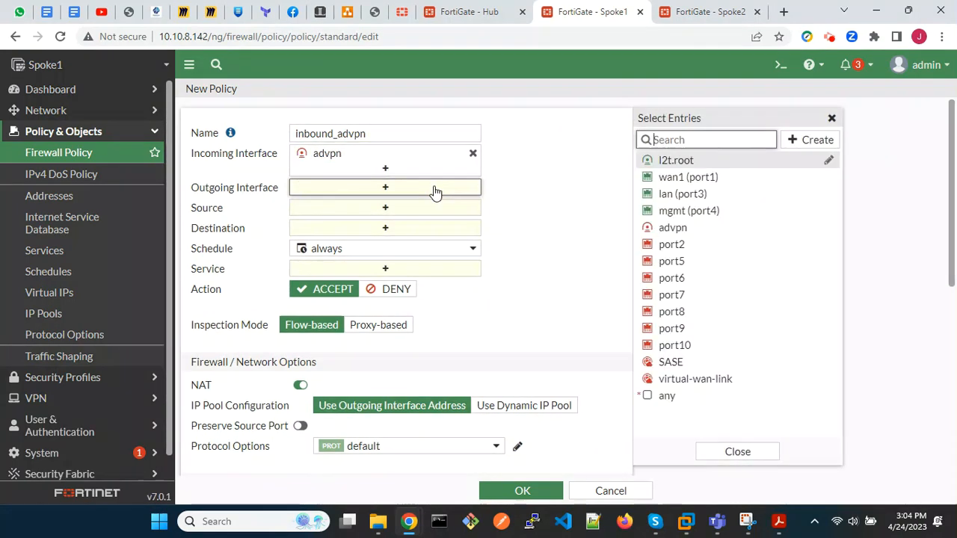
left_click(687, 201)
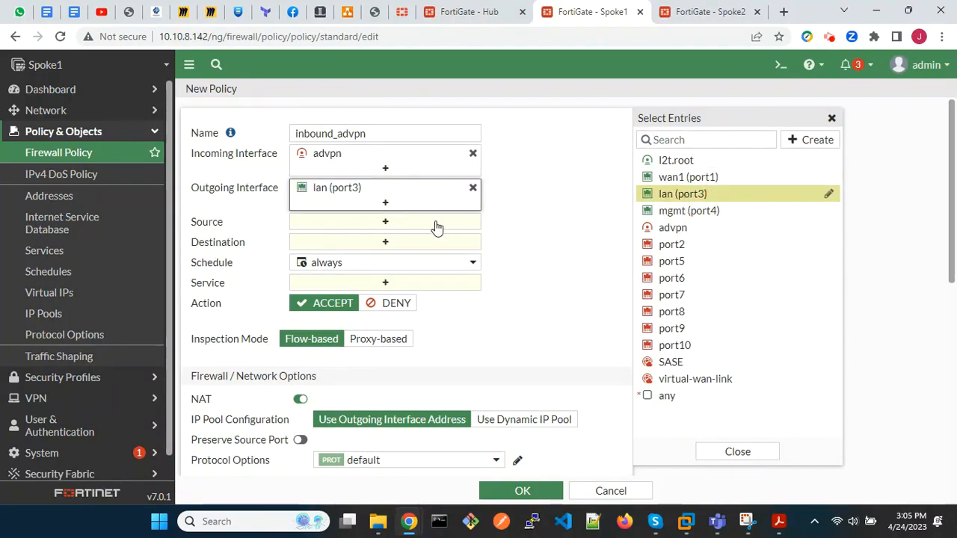
Set the inbound_advpn policy's source and destination to all and its service to ALL.
left_click(434, 225)
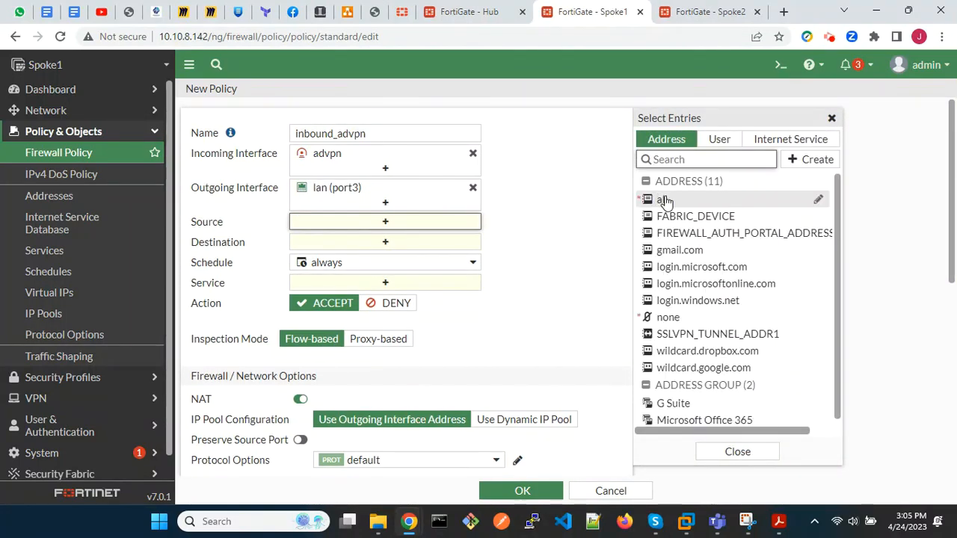
left_click(645, 199)
left_click(447, 256)
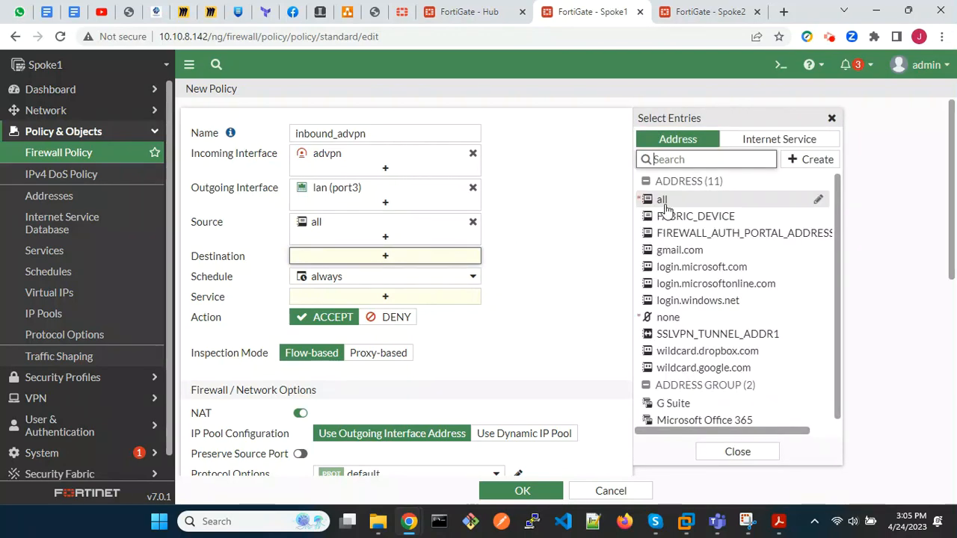
left_click(663, 199)
left_click(452, 312)
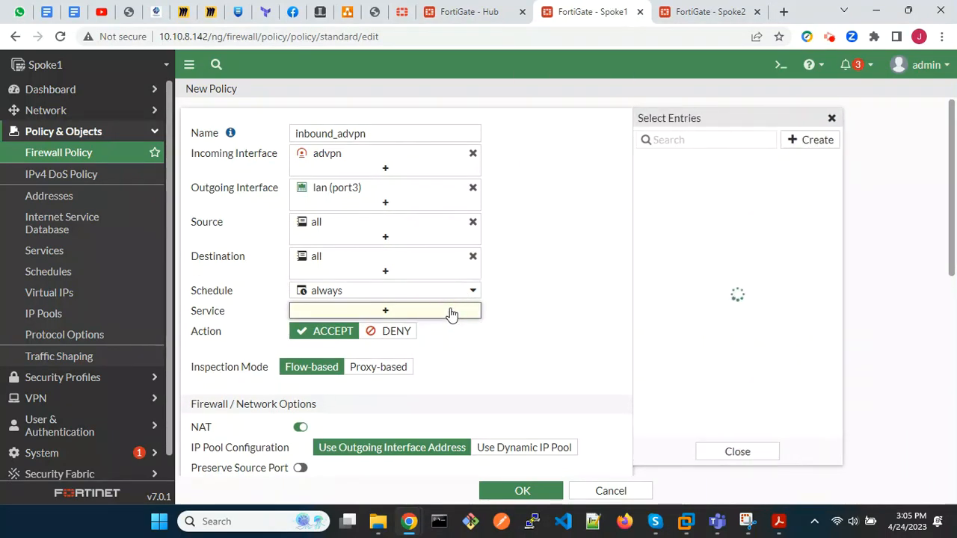
left_click(682, 196)
Turn off NAT, log allowed traffic for All Sessions, and save the inbound_advpn policy.
scroll(508, 338, "down", 3)
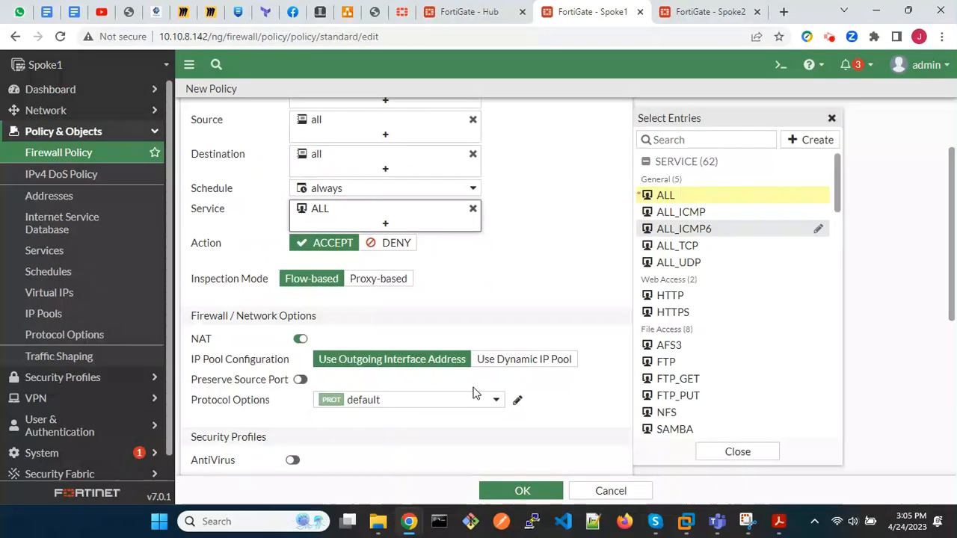
left_click(301, 230)
scroll(522, 337, "down", 3)
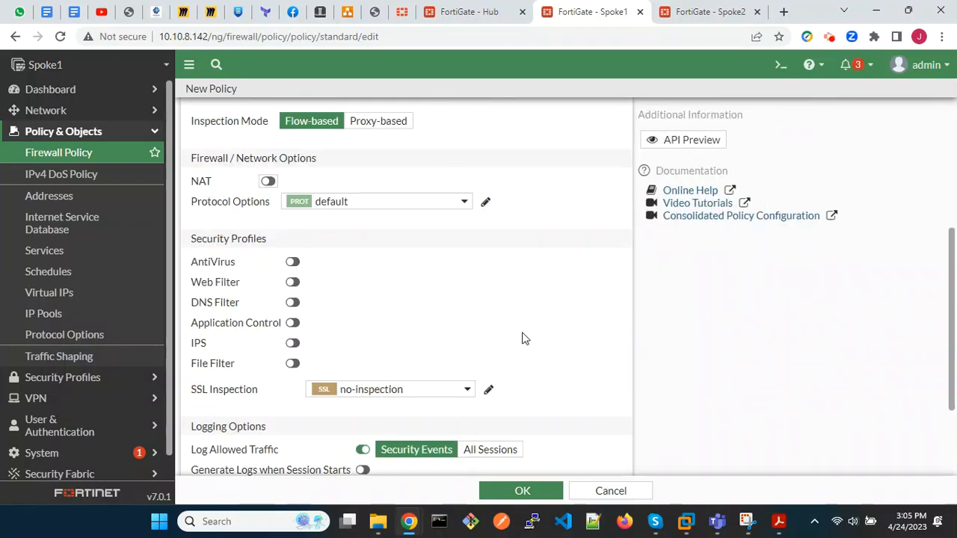
left_click(493, 325)
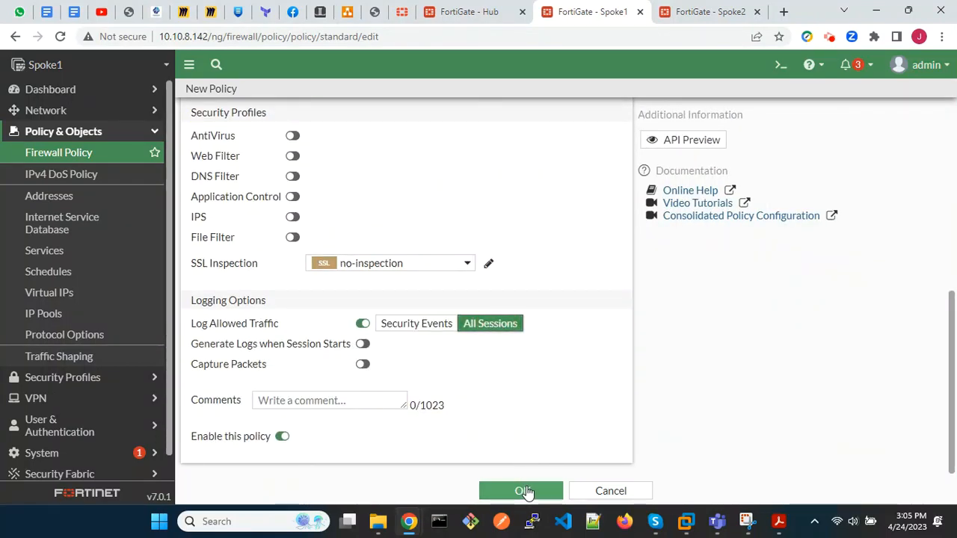
left_click(527, 489)
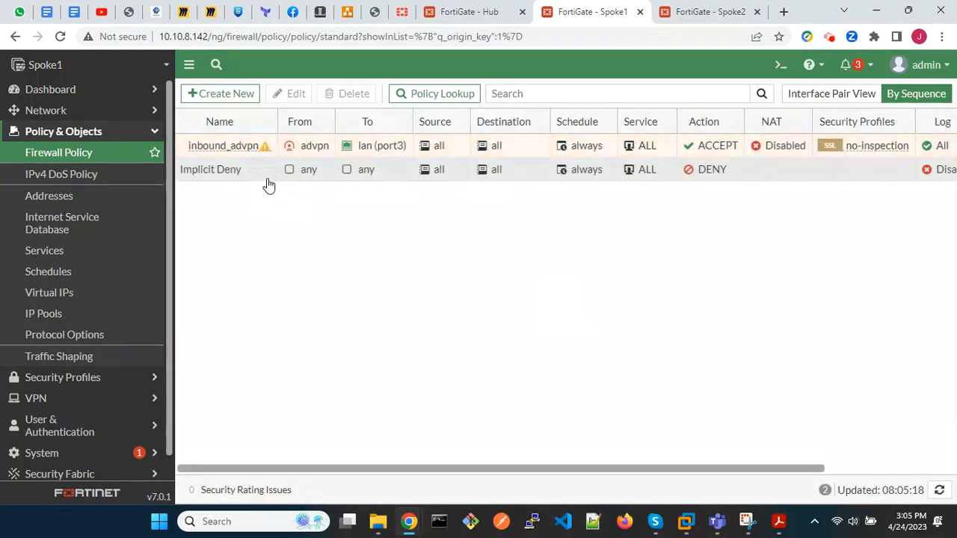
Create a reverse clone of the inbound_advpn policy.
left_click(232, 146)
right_click(228, 145)
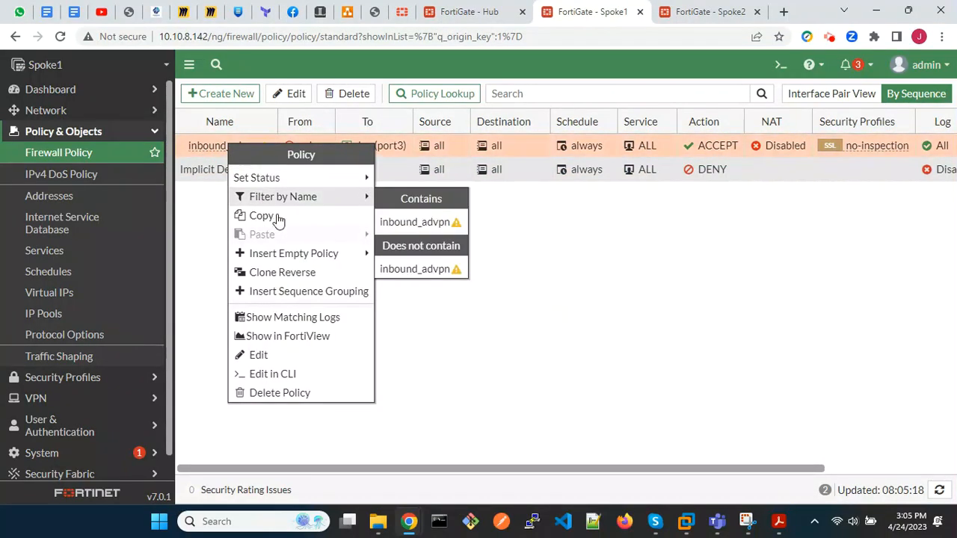
left_click(310, 273)
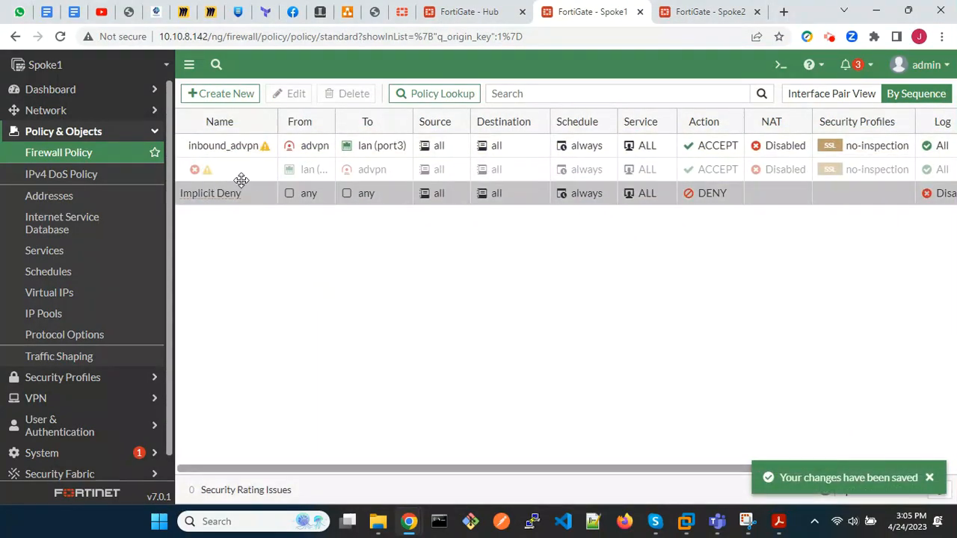
Name the reversed lan (port3) to advpn policy outbound_advpn.
double_click(231, 168)
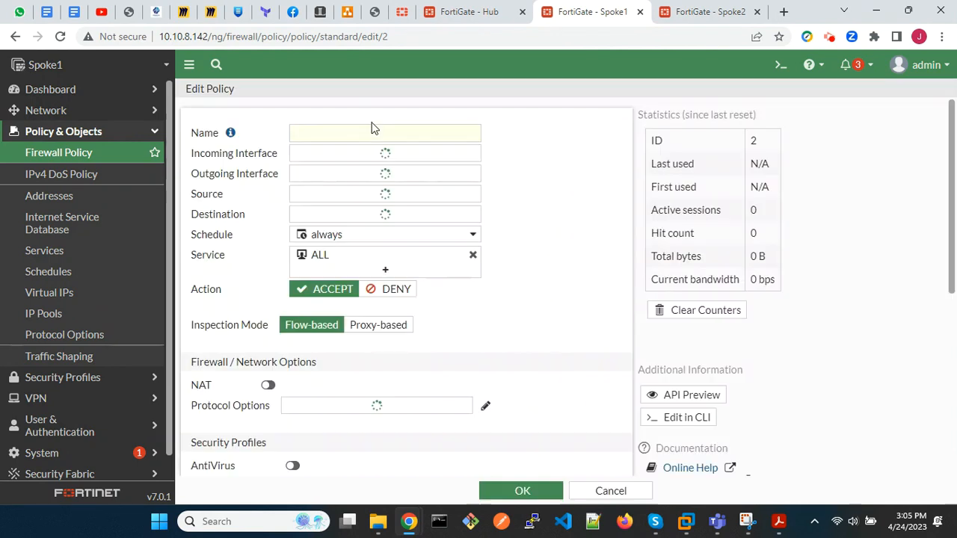
left_click(385, 127)
type("outb")
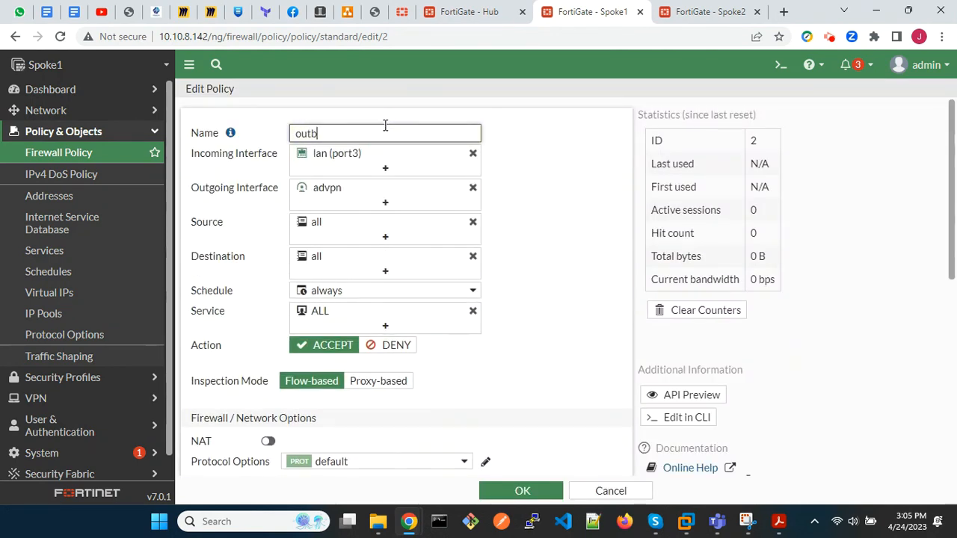
type("ound_advpn")
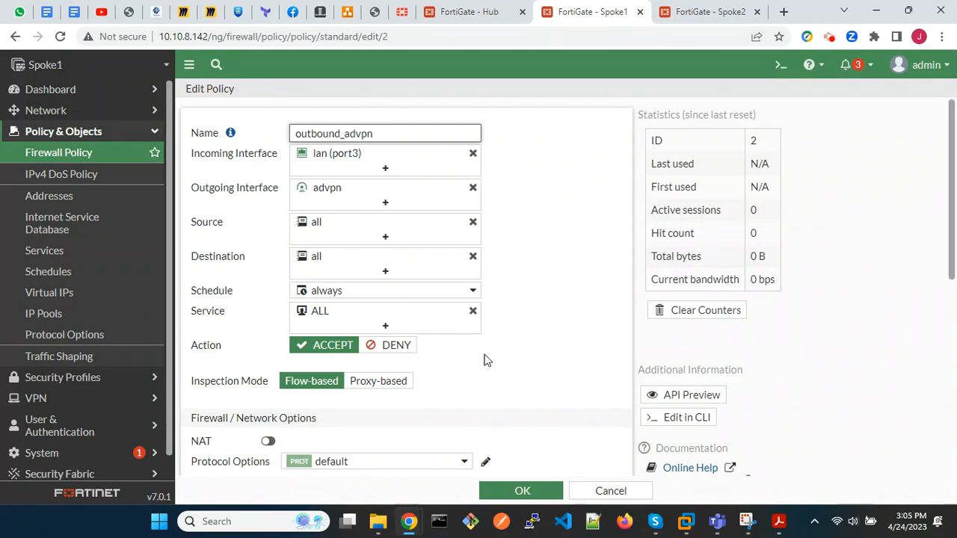
Clear the outbound_advpn policy's comments, enable the policy, and save it.
scroll(486, 359, "down", 5)
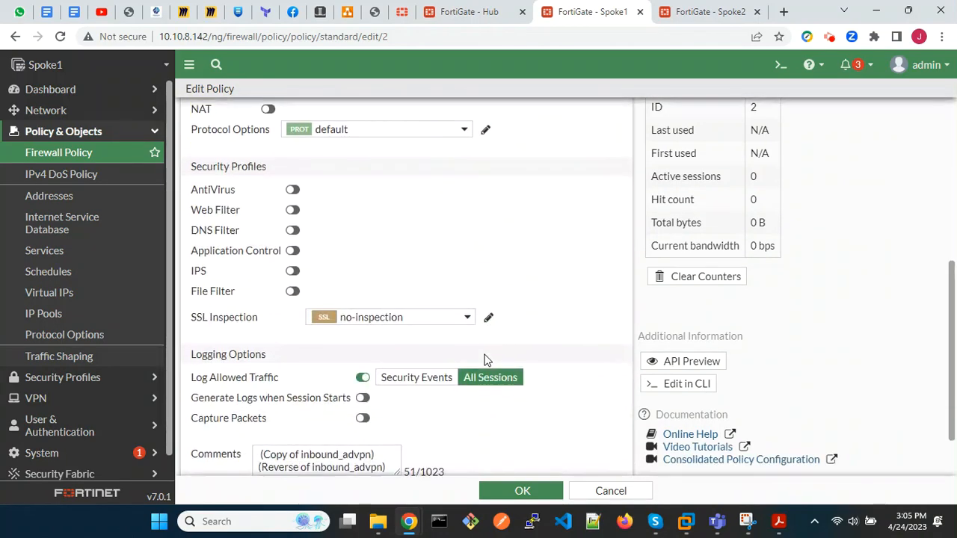
left_click_drag(388, 397, 254, 386)
key("BackSpace")
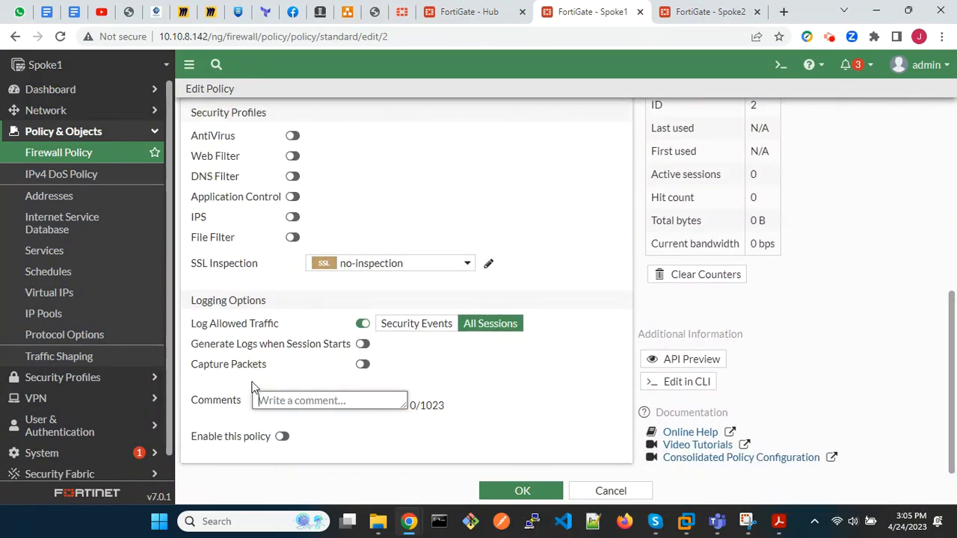
left_click(282, 436)
left_click(486, 494)
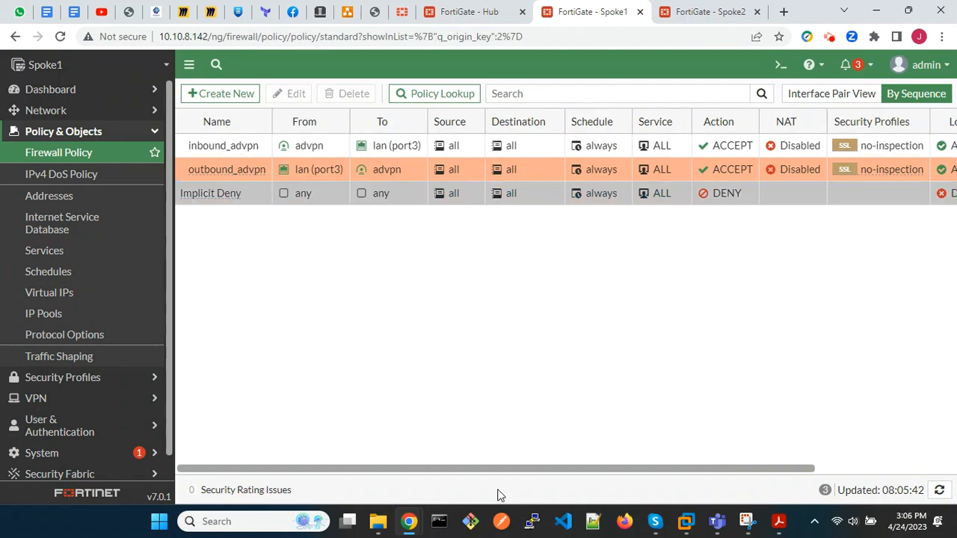
Edit the advpn tunnel interface under wan1 (port1) and set its IP to 10.100.100.2.
left_click(98, 114)
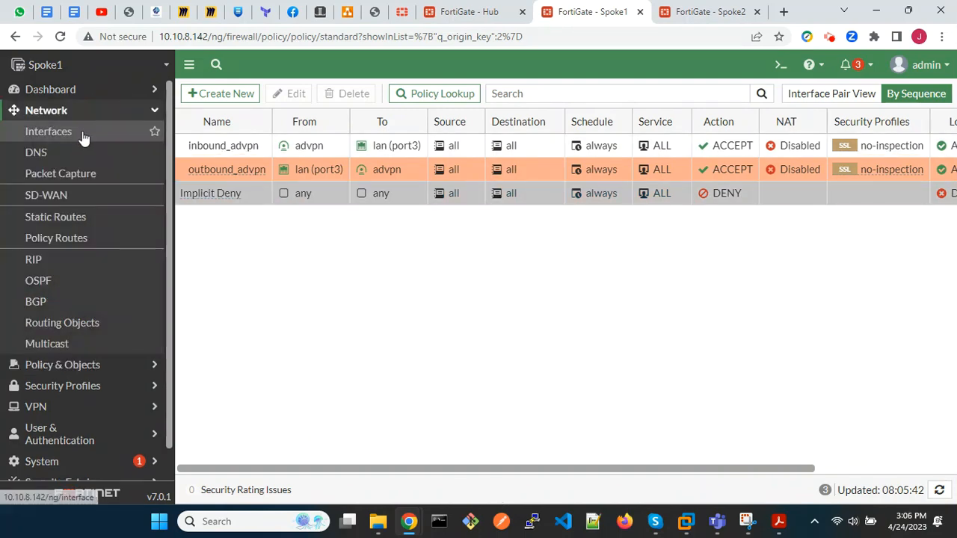
left_click(84, 135)
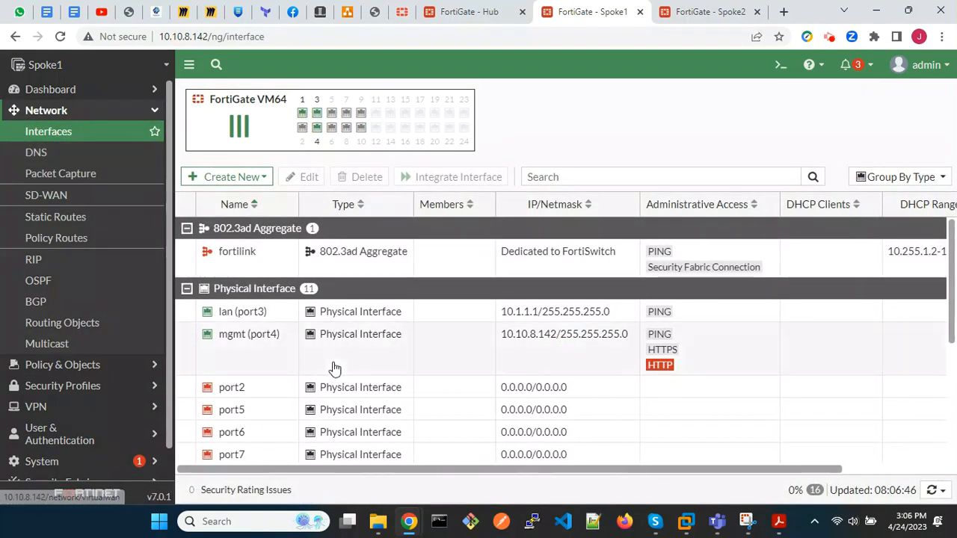
scroll(334, 368, "down", 2)
left_click(186, 377)
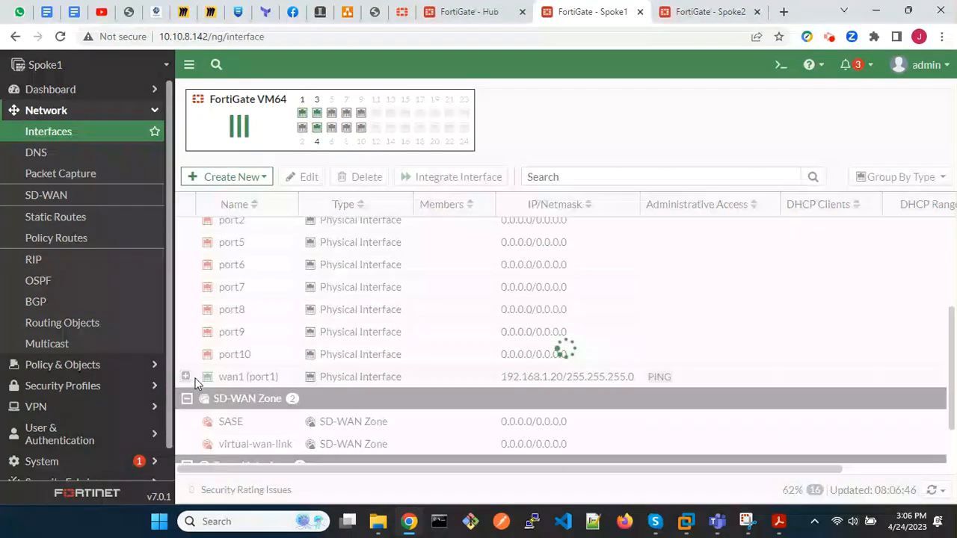
double_click(403, 405)
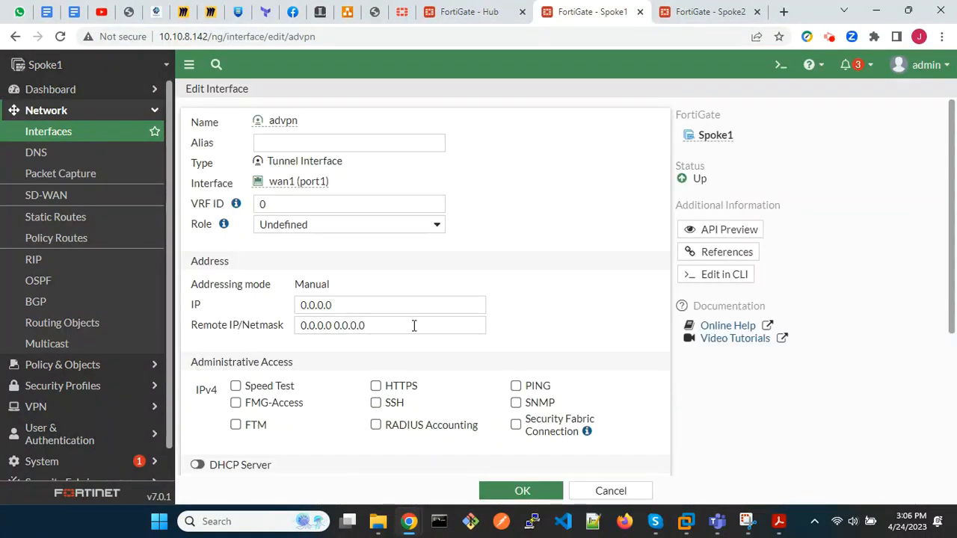
left_click_drag(343, 308, 295, 309)
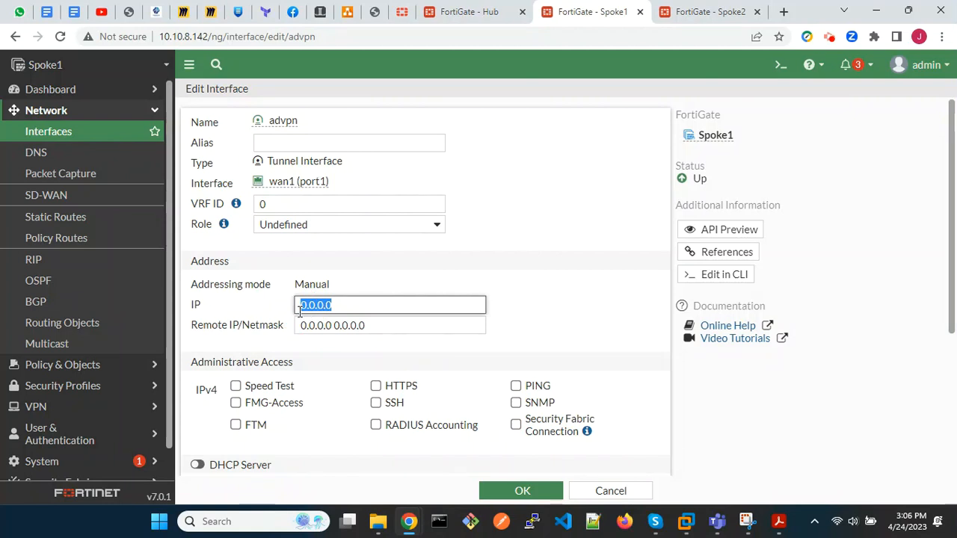
type("10.100.0")
type("00")
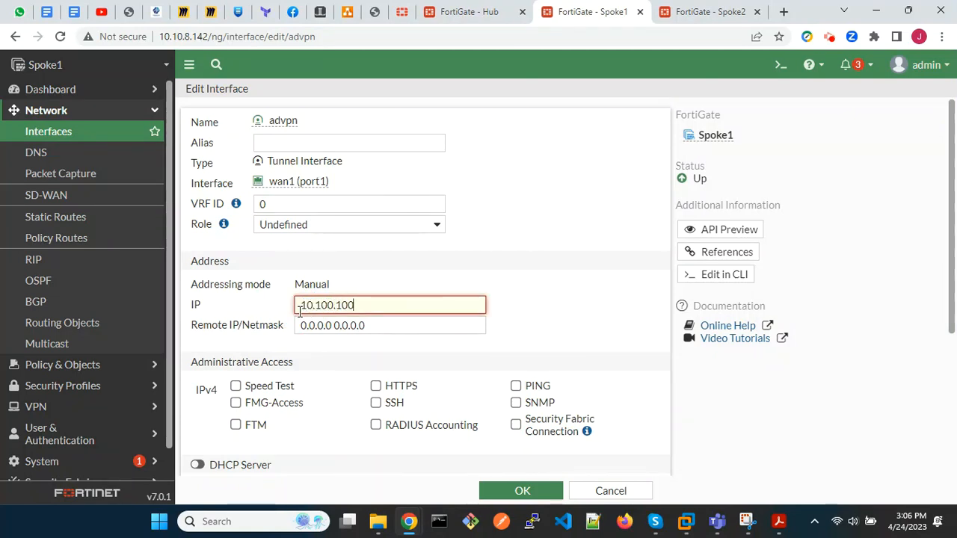
type(".2")
Set the advpn interface's remote IP/netmask to 10.100.100.254/24, allow PING access, and save the interface.
key("Tab")
type("10.100.100.254/2")
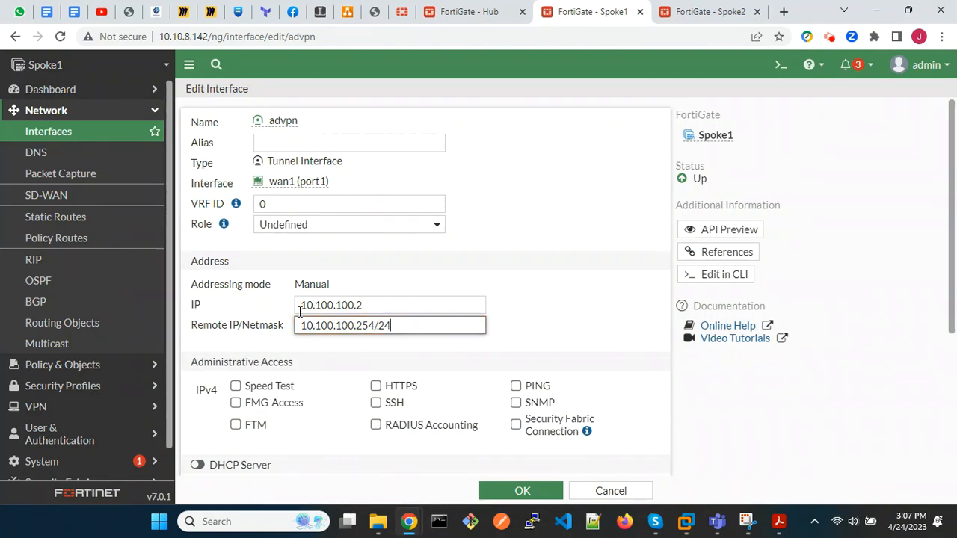
left_click(516, 387)
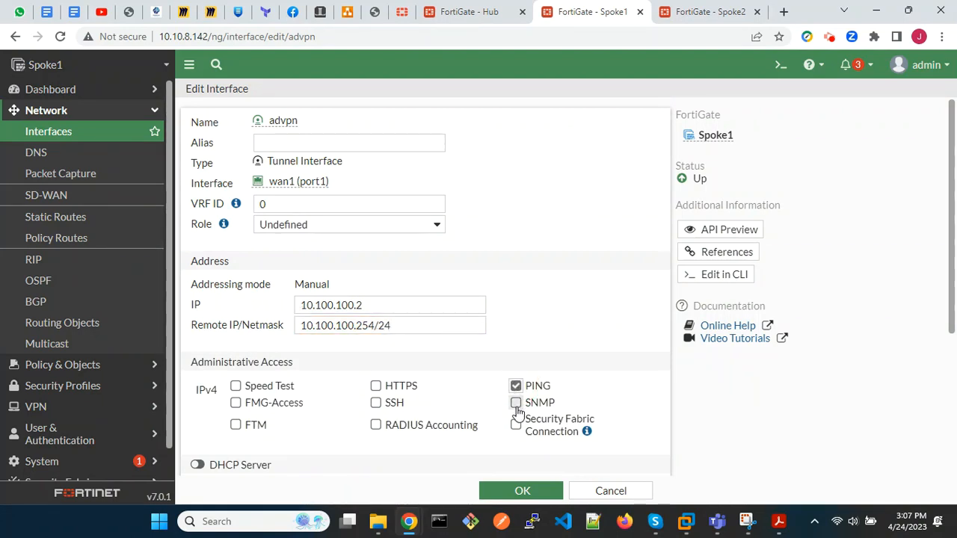
left_click(522, 491)
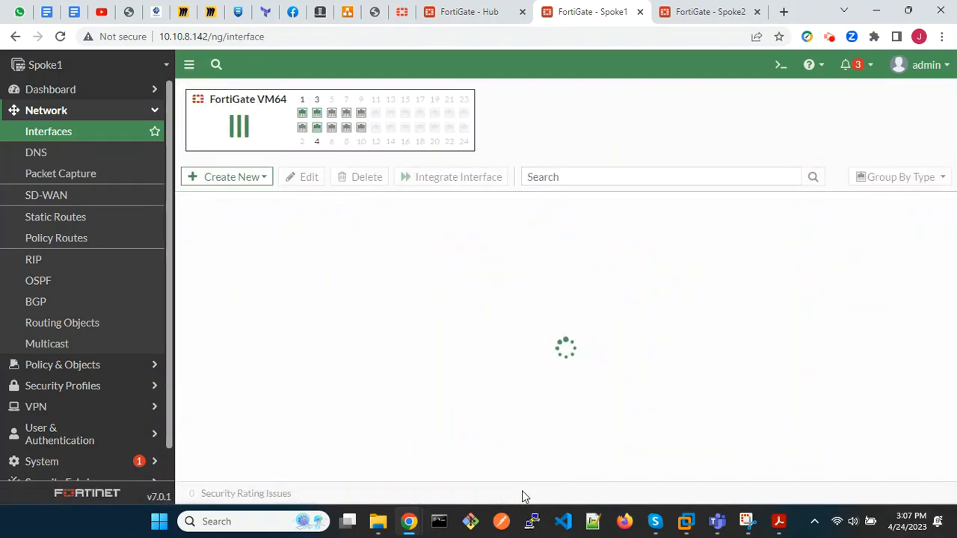
Set Spoke1's BGP local AS to 65100 and its router ID to 2.2.2.2.
left_click(79, 303)
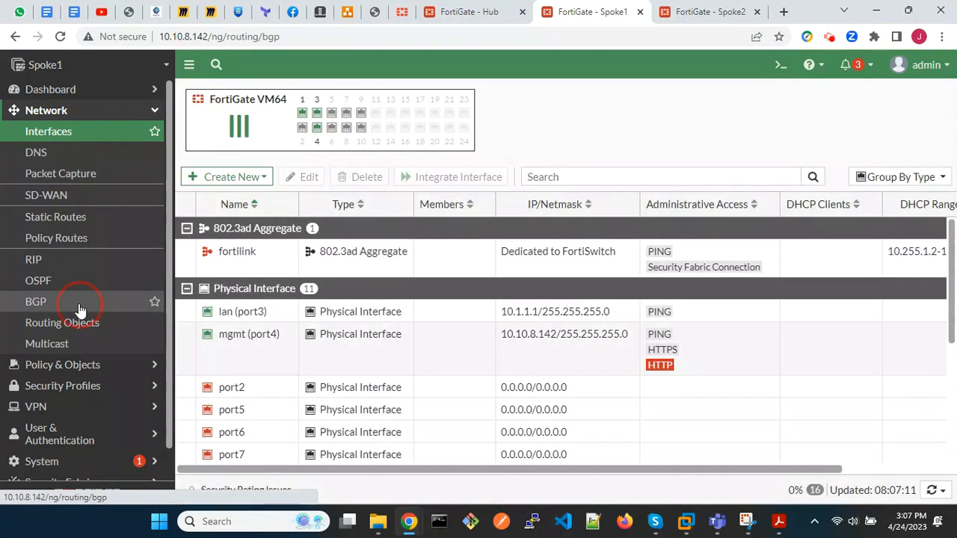
left_click(264, 125)
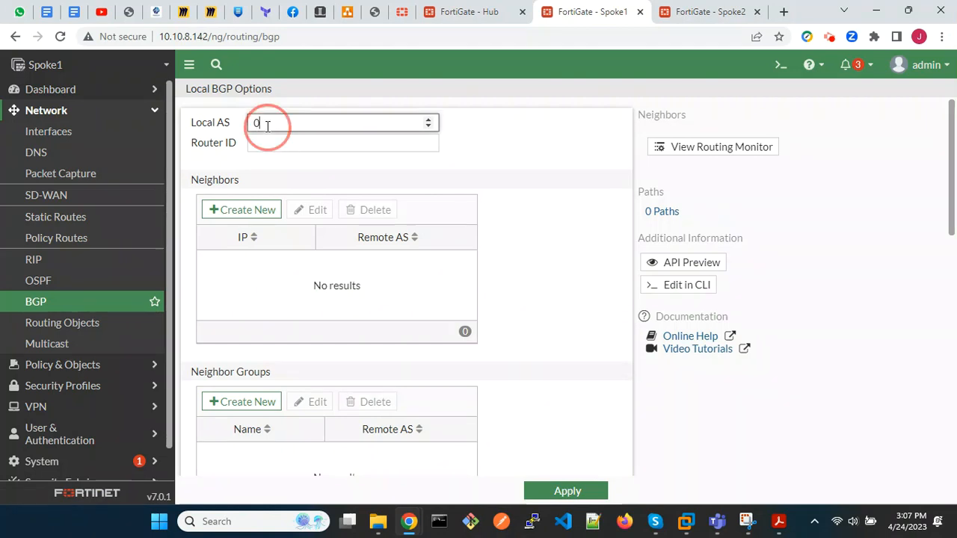
key("BackSpace")
type("65100")
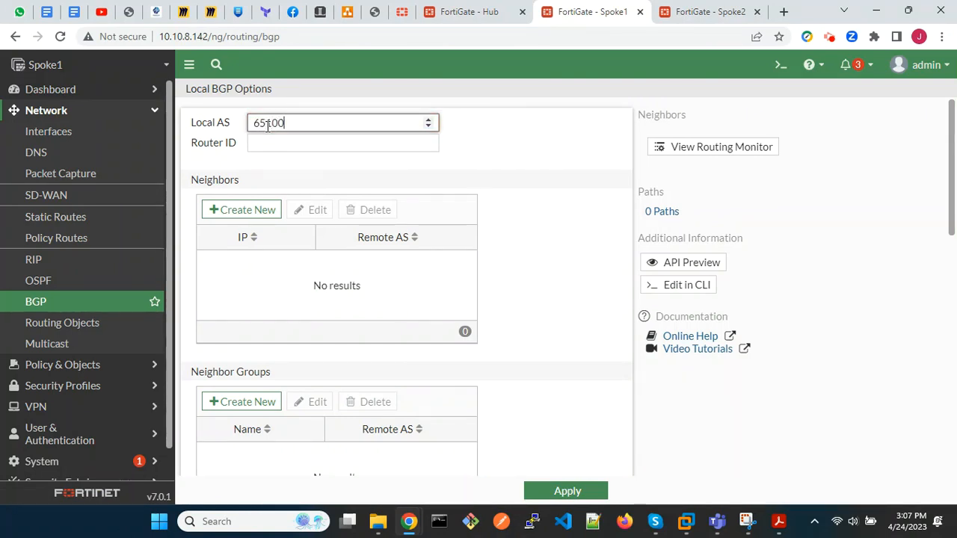
key("Tab")
type("2.2.2.2")
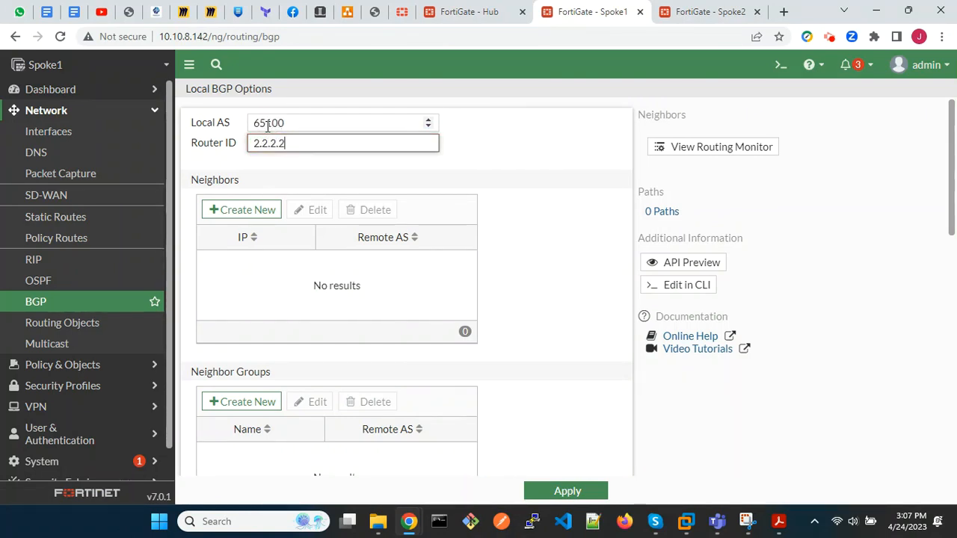
Start a new BGP neighbor with the IP 10.100.100.1.
left_click(248, 209)
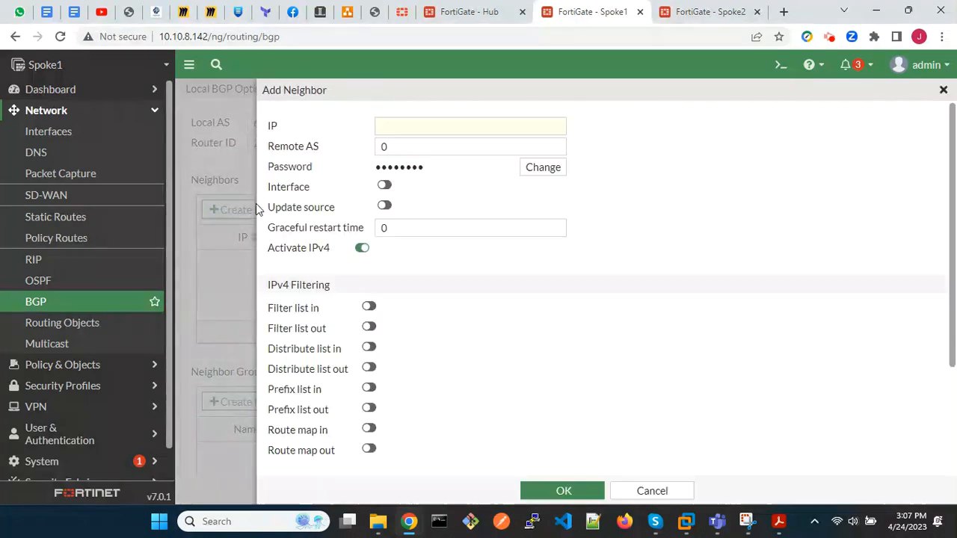
left_click(420, 131)
type("1")
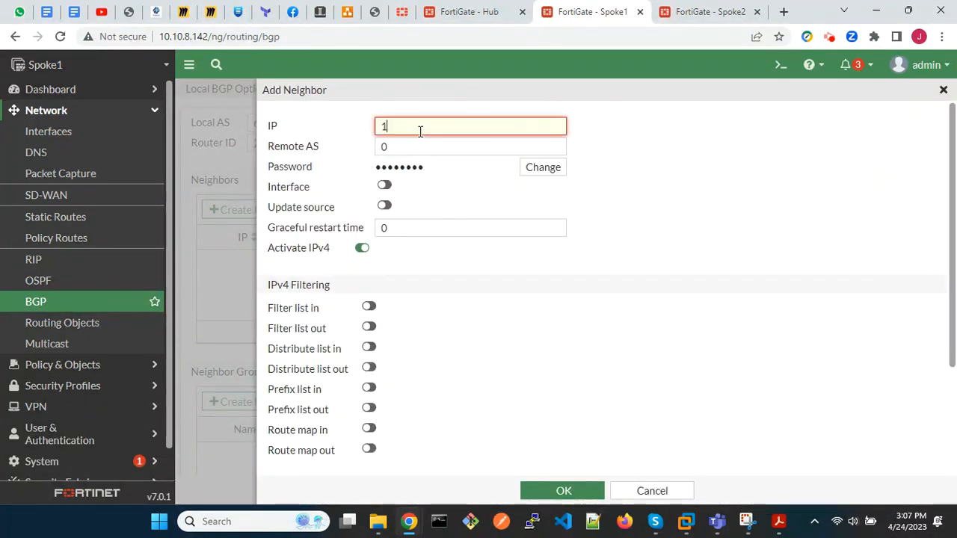
type("92.168.0.20")
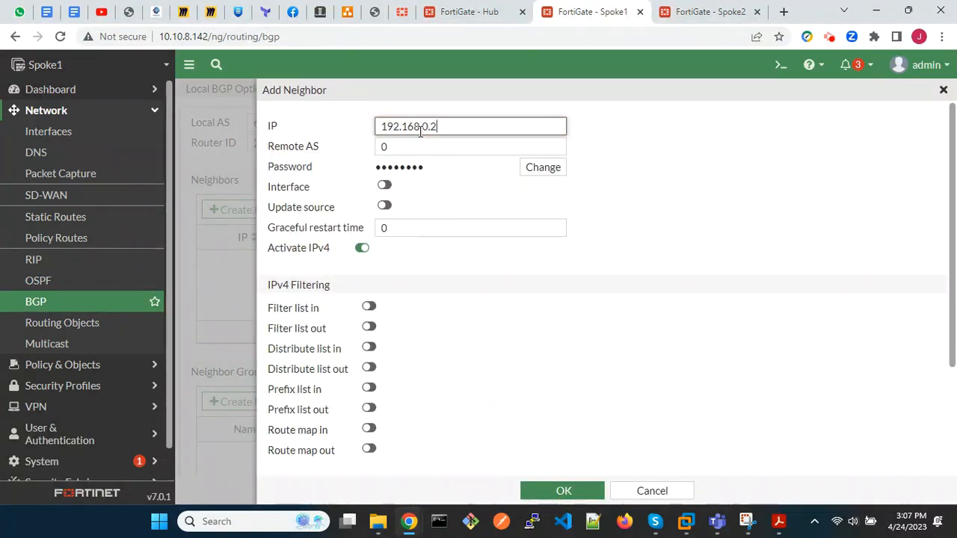
key("BackSpace")
key("BackSpace")
key("BackSpace")
key("BackSpace")
key("BackSpace")
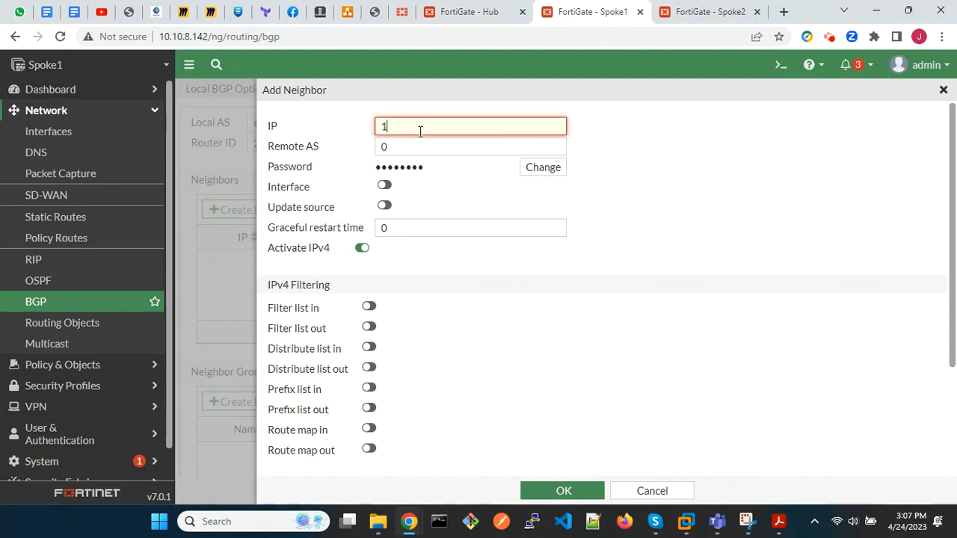
type("0.100.100.1")
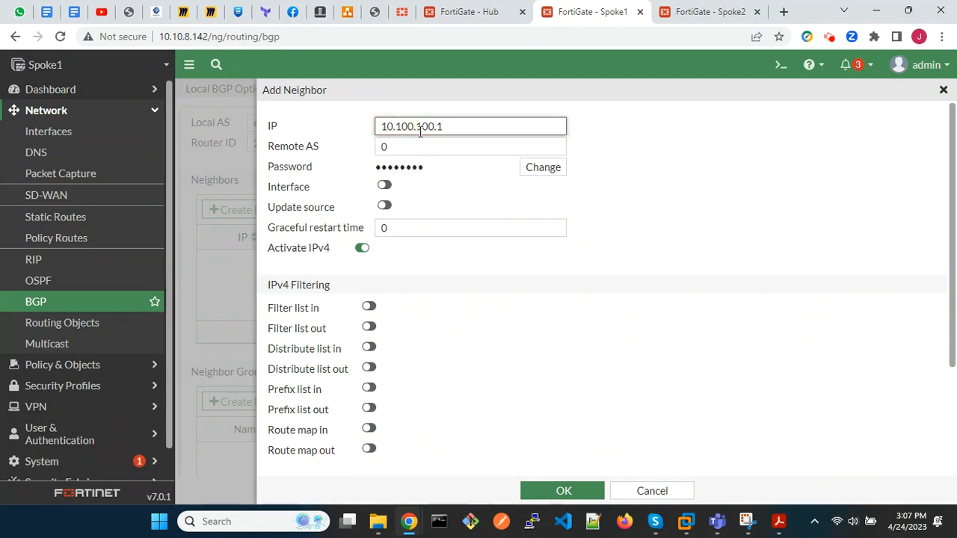
Set the neighbor's remote AS to 65100, save the neighbor, and apply the BGP settings.
left_click(403, 147)
key("BackSpace")
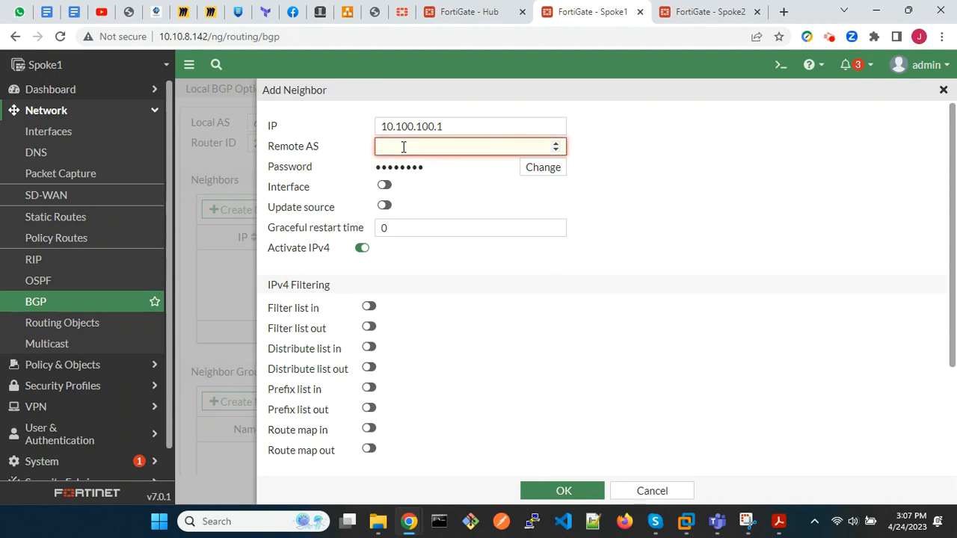
type("65100")
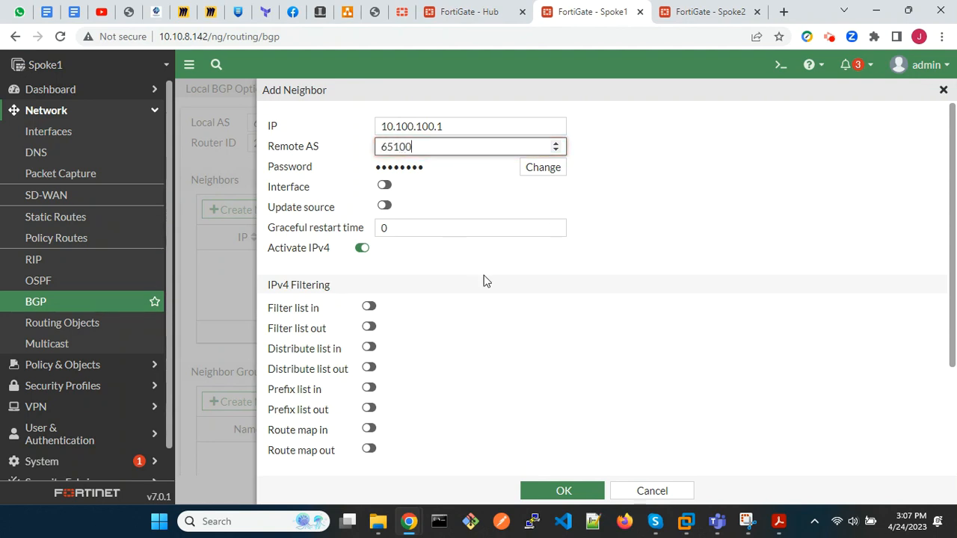
scroll(484, 281, "down", 2)
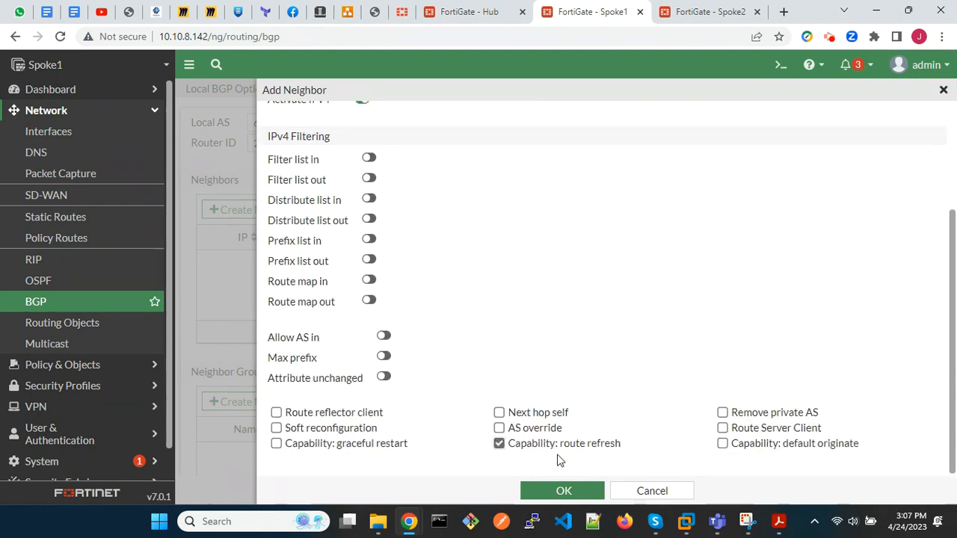
left_click(562, 491)
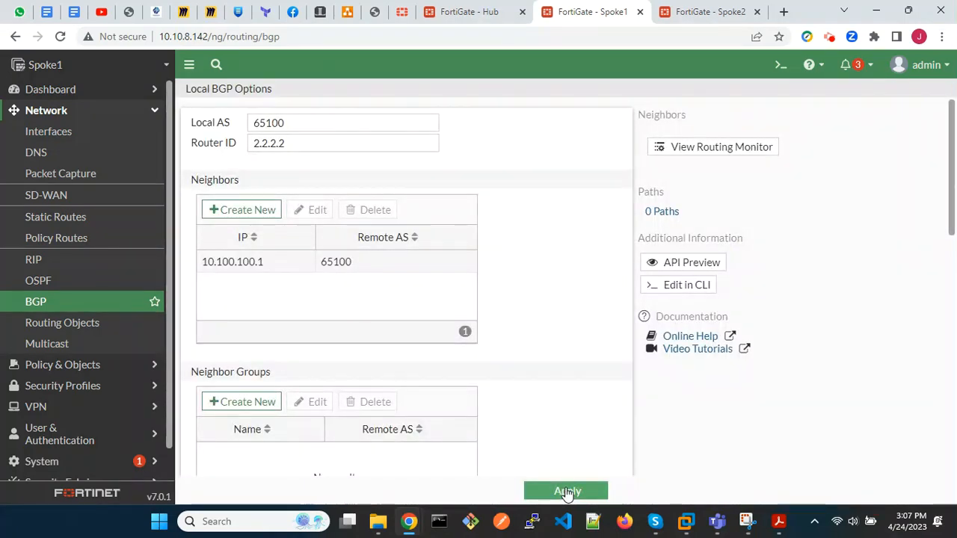
left_click(567, 492)
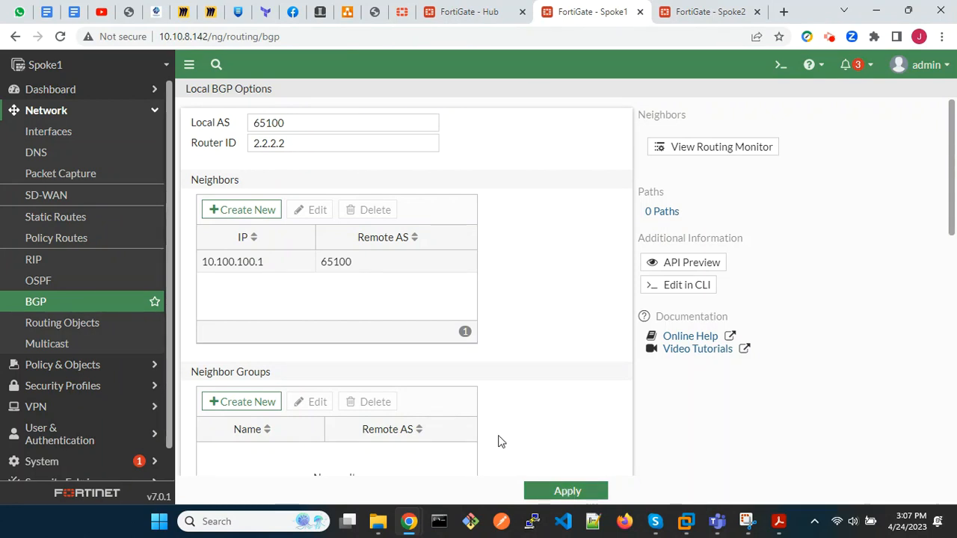
Add 10.1.1.0/24 to the advertised BGP networks and apply the settings.
scroll(482, 427, "down", 7)
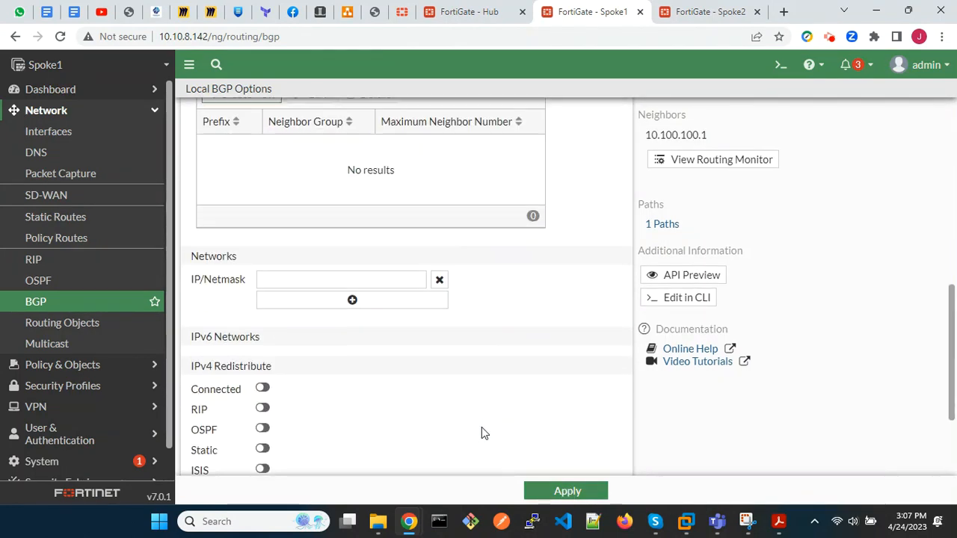
left_click(357, 282)
type("10")
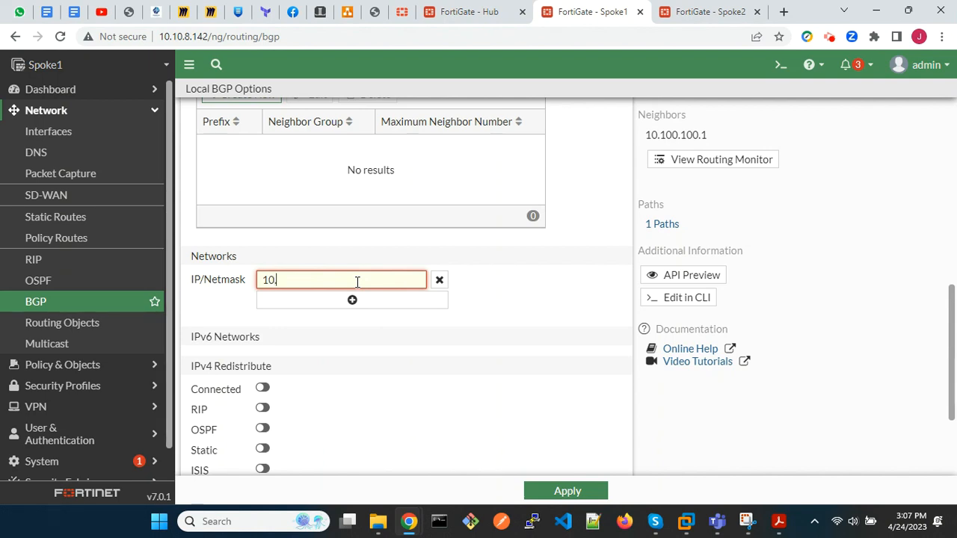
type(".1.1.0")
type("0/2")
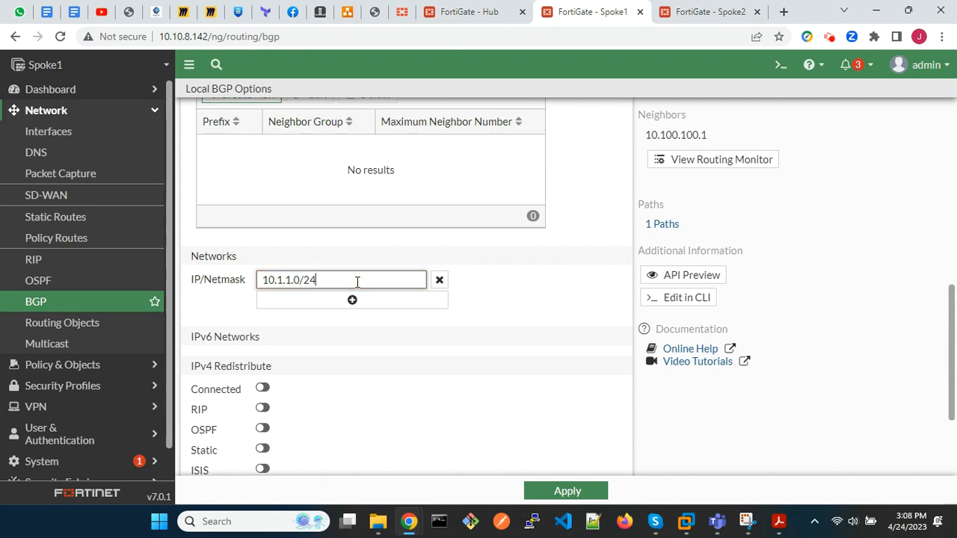
left_click(562, 491)
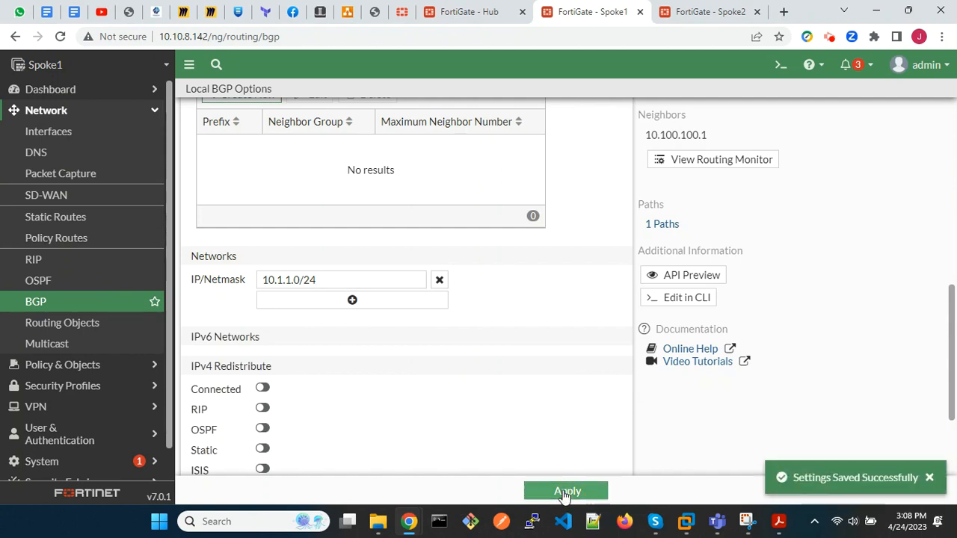
Open Spoke1's BGP configuration in the CLI console and enter the settings of neighbor 10.100.100.1.
left_click(75, 302)
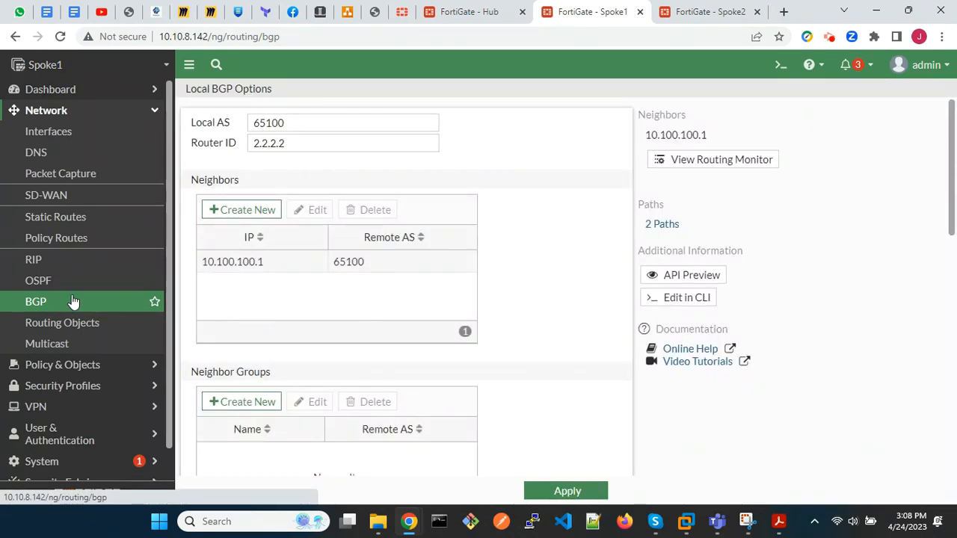
left_click(679, 299)
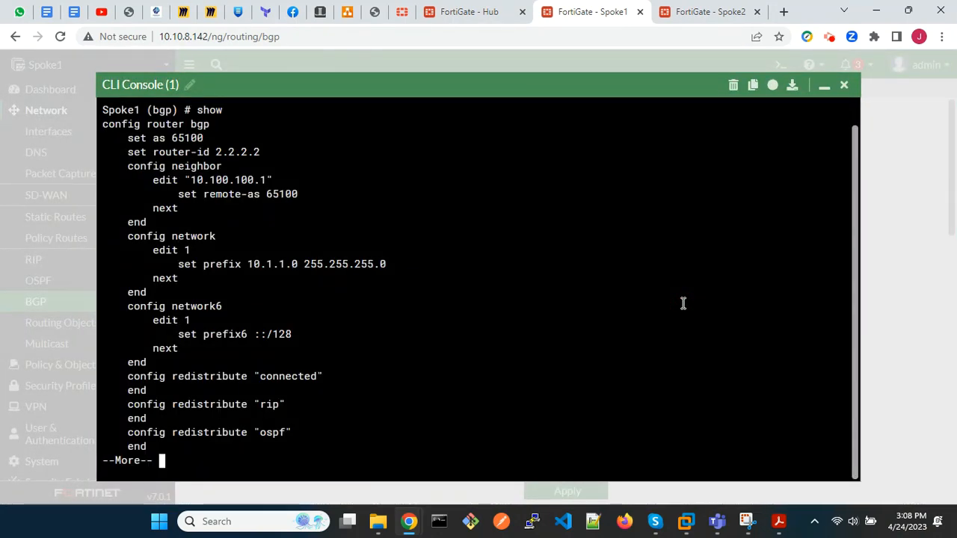
key("space")
type("config neighbor")
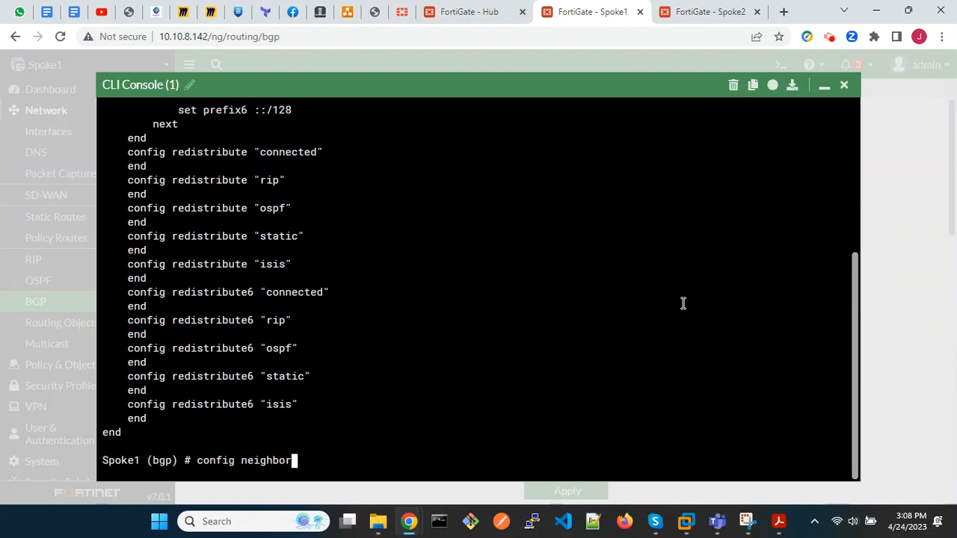
key("Return")
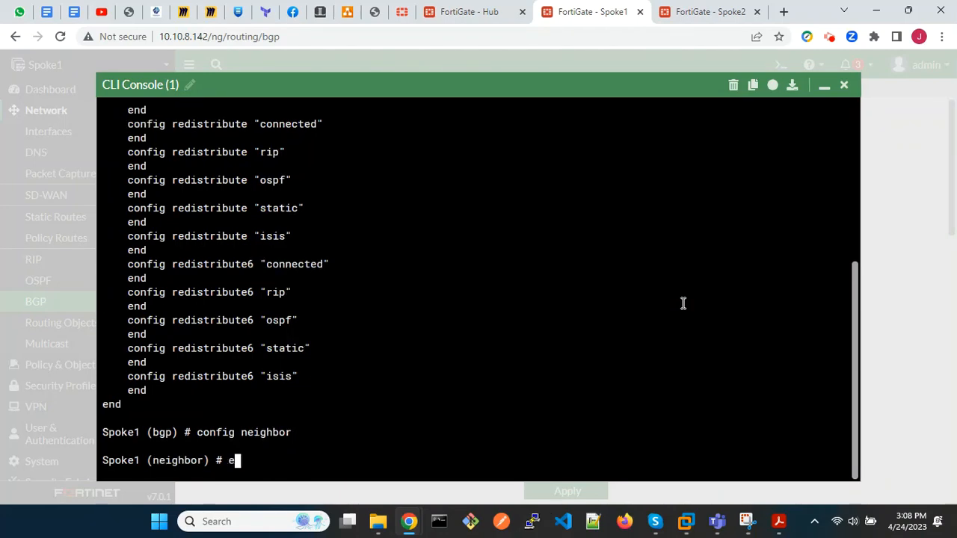
type("edit ?10.1")
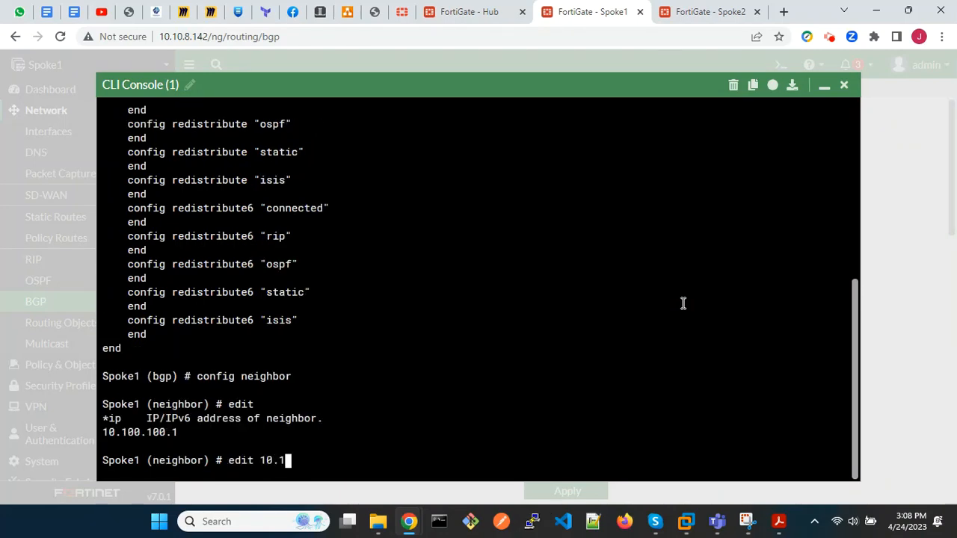
type("00.100.1")
key("Return")
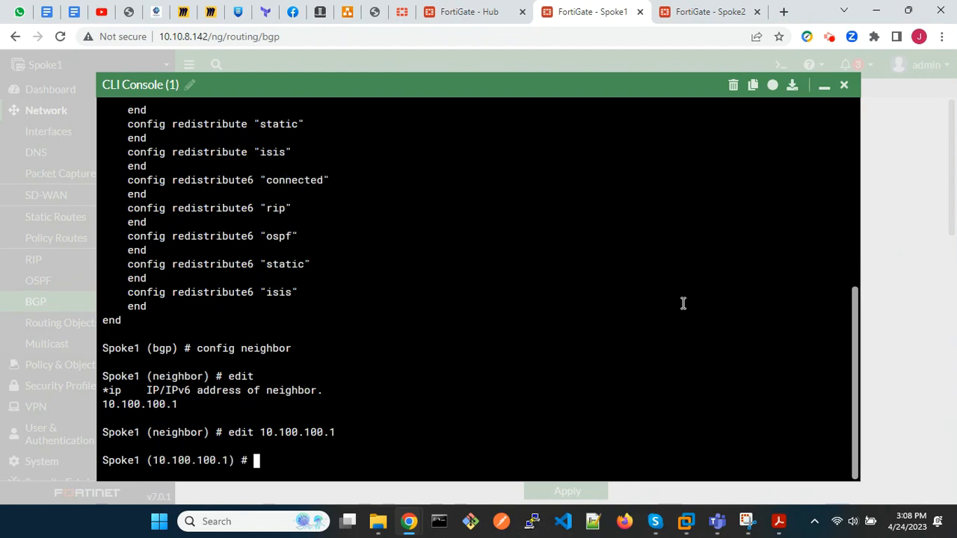
Set the neighbor's advertisement-interval to 1, show its configuration, then end the BGP configuration and close the console.
type("set adv")
key("Tab")
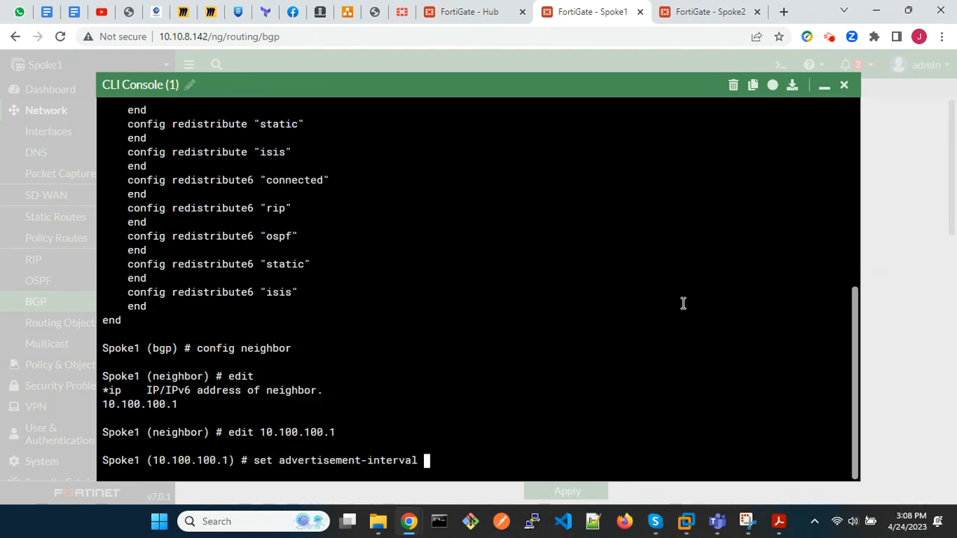
type("1")
key("Return")
type("show")
key("Return")
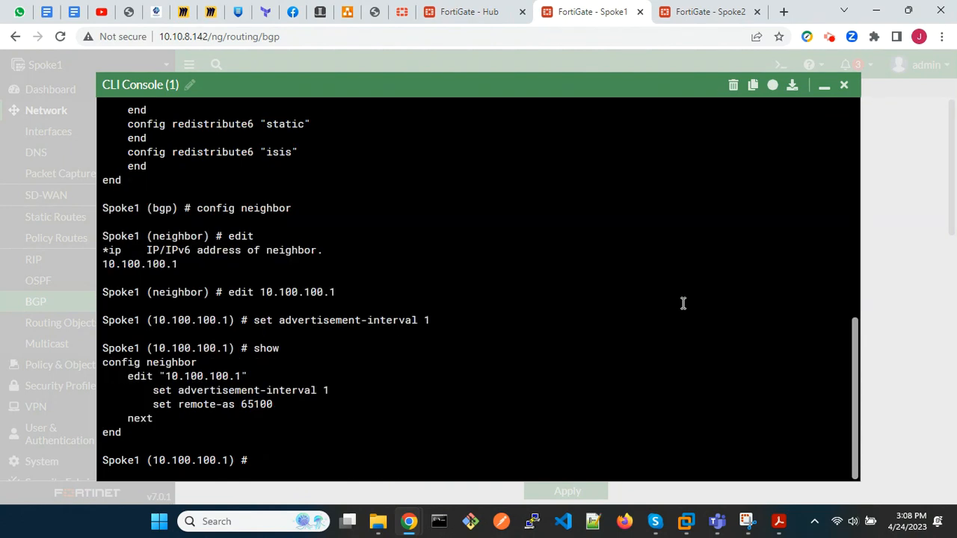
type("end")
key("Return")
type("end")
key("Return")
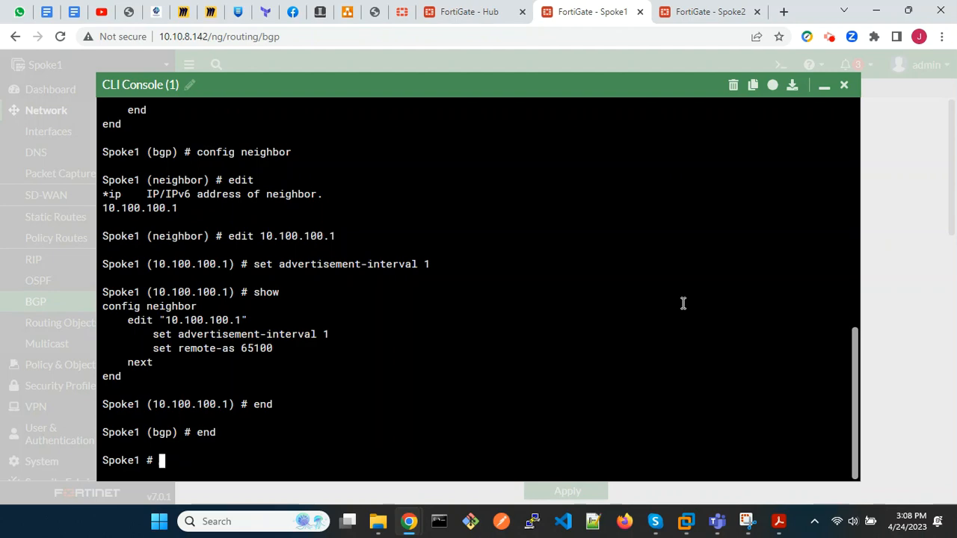
left_click(843, 85)
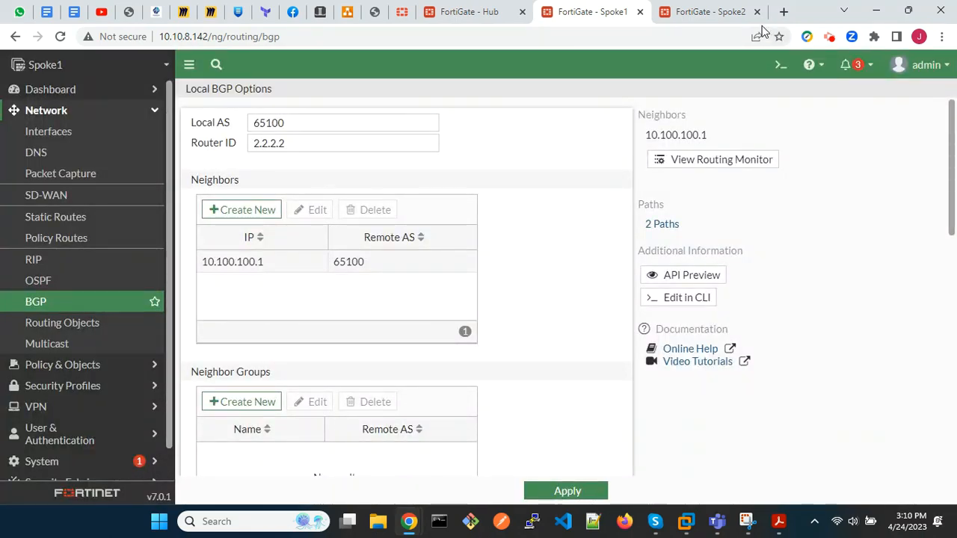
Switch to Spoke2 and ping 192.168.0.20 from its CLI console.
left_click(724, 11)
left_click(780, 66)
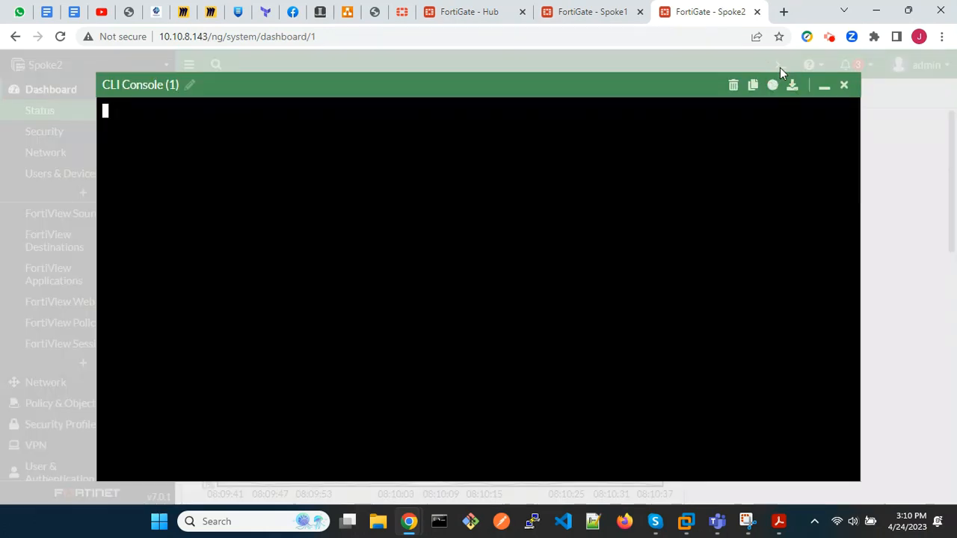
type("execute ping")
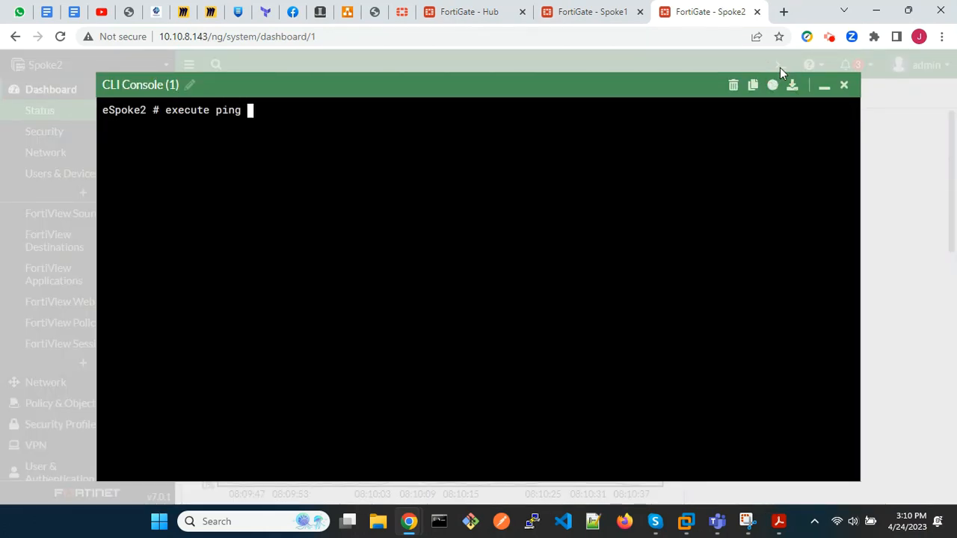
type(" 192.168.0.")
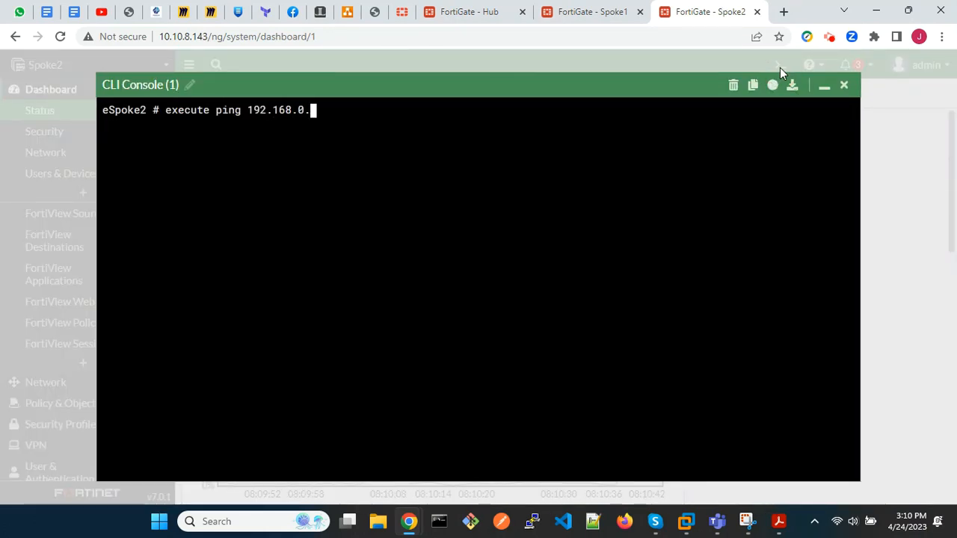
type("20")
key("Return")
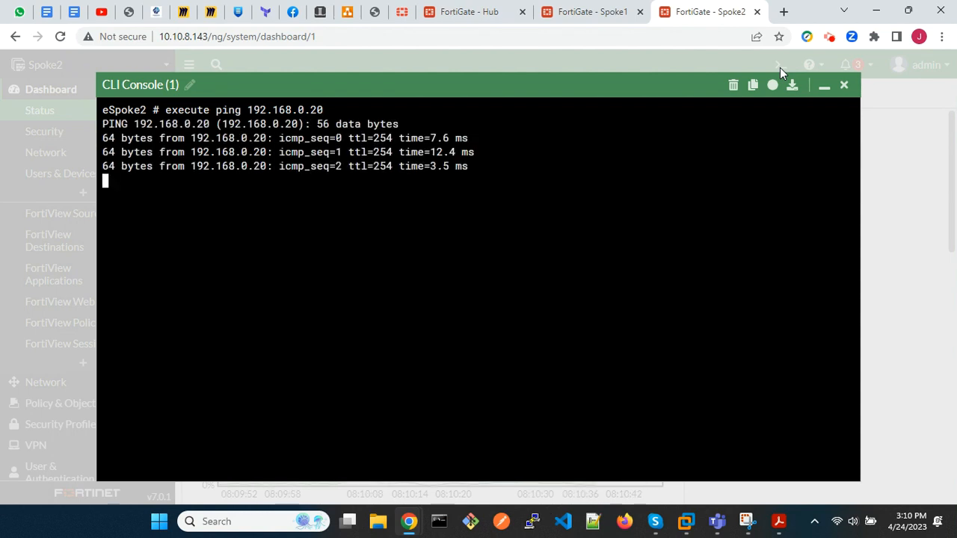
left_click(845, 85)
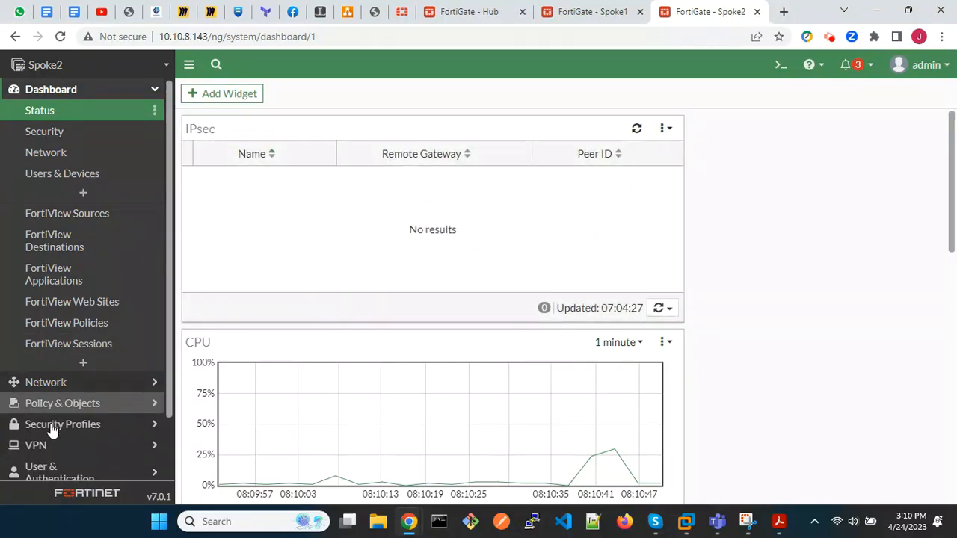
Start a new IPsec tunnel on Spoke2 named advpn with the Custom template.
left_click(47, 445)
left_click(73, 215)
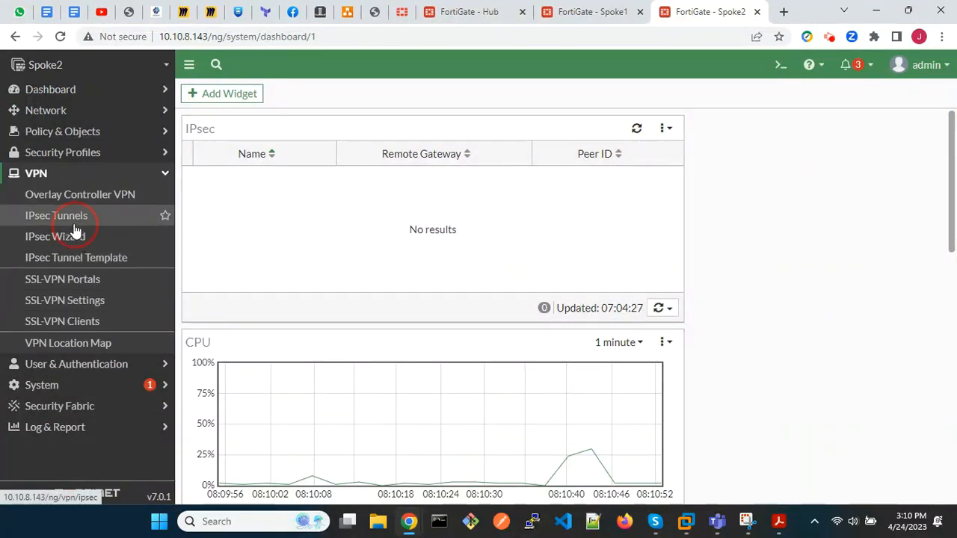
left_click(225, 98)
left_click(223, 111)
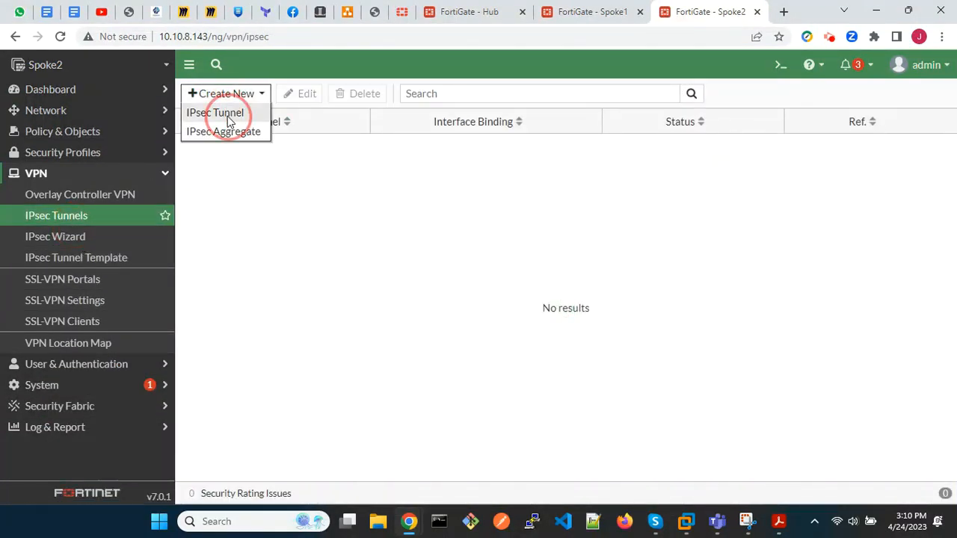
left_click(422, 149)
type("advpn")
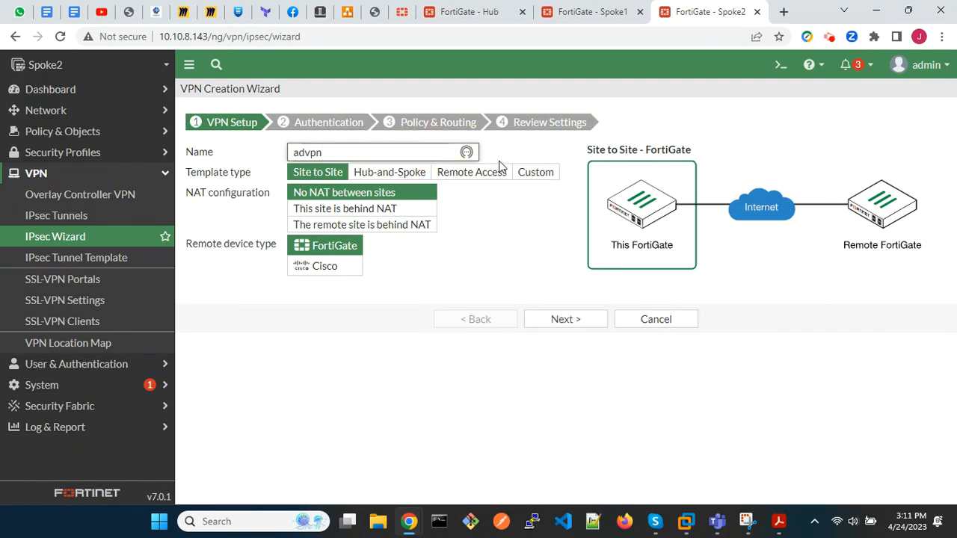
left_click(530, 172)
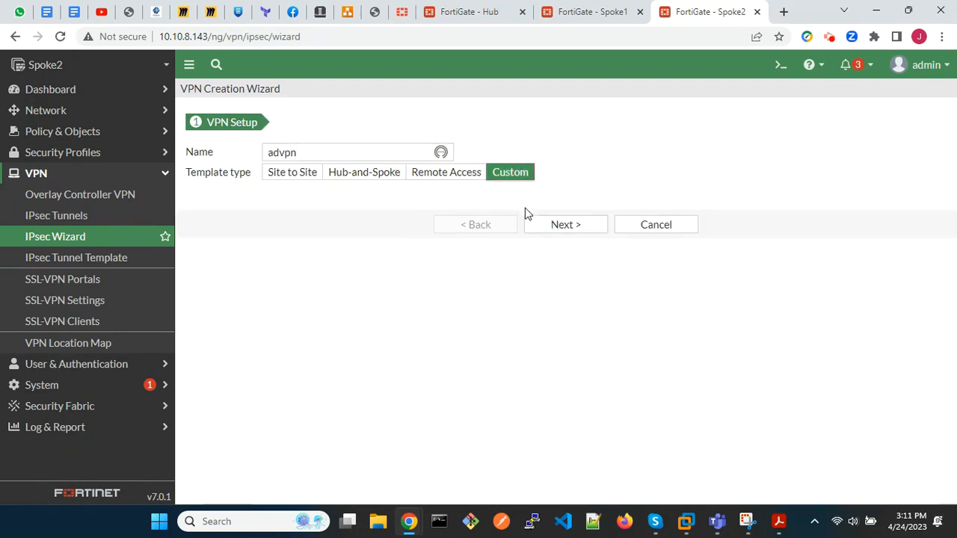
left_click(560, 225)
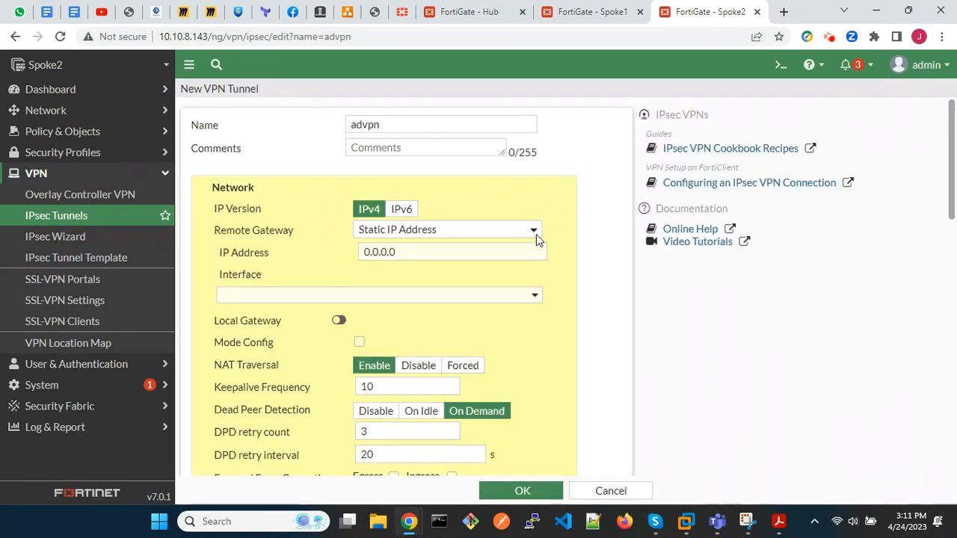
Set the tunnel's remote gateway IP address to 192.168.0.20 and its interface to wan1 (port1).
left_click(513, 249)
key("BackSpace")
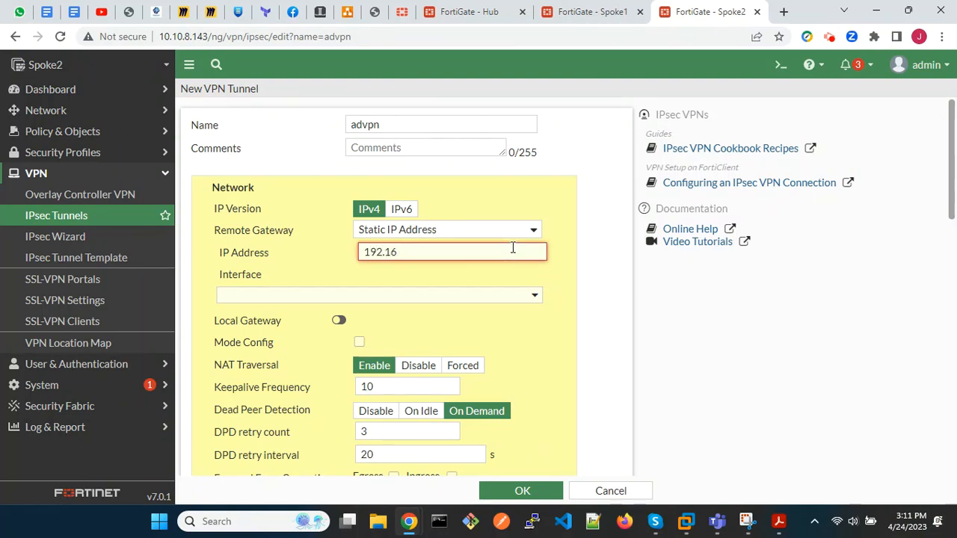
type("192.168.0.20")
left_click(504, 296)
left_click(337, 336)
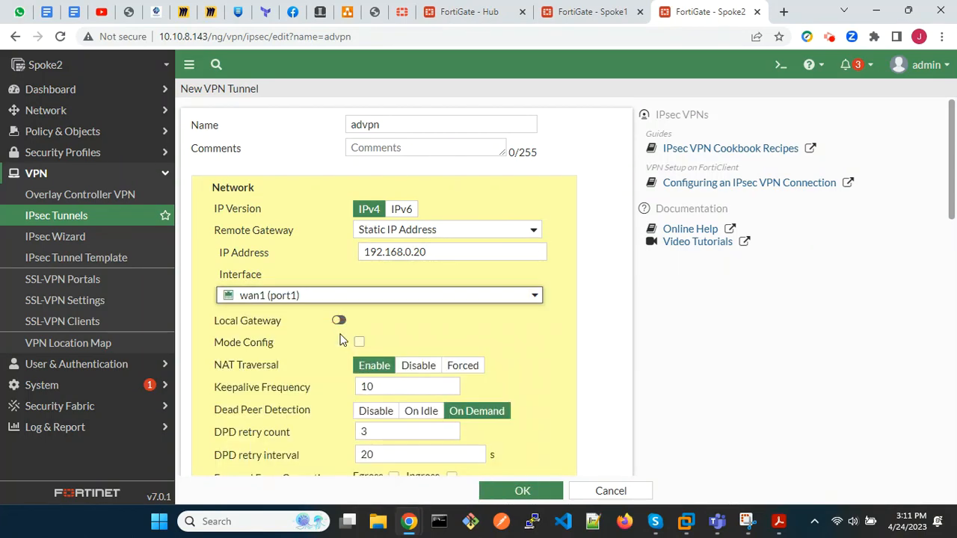
In the advanced network settings of the tunnel, disable Add route and enable Auto discovery receiver.
scroll(535, 323, "down", 5)
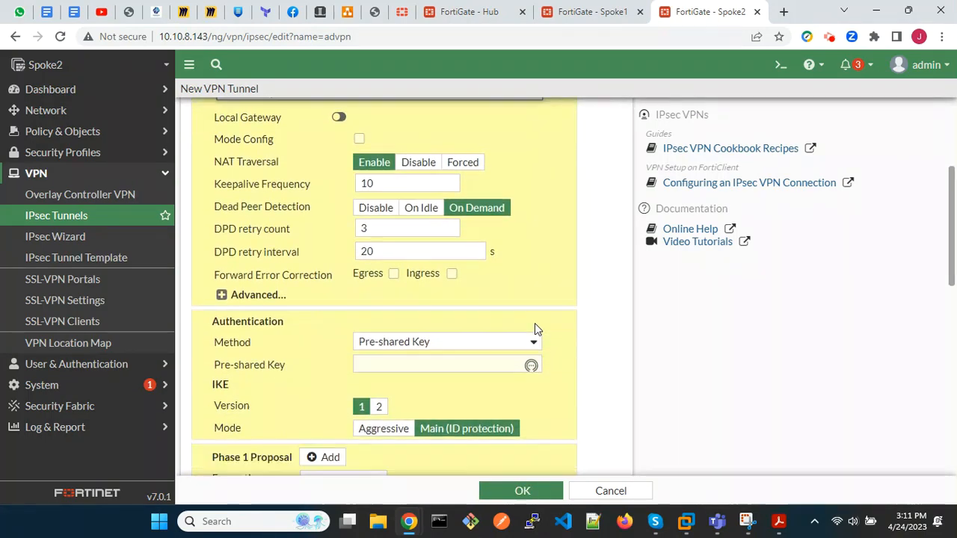
left_click(222, 258)
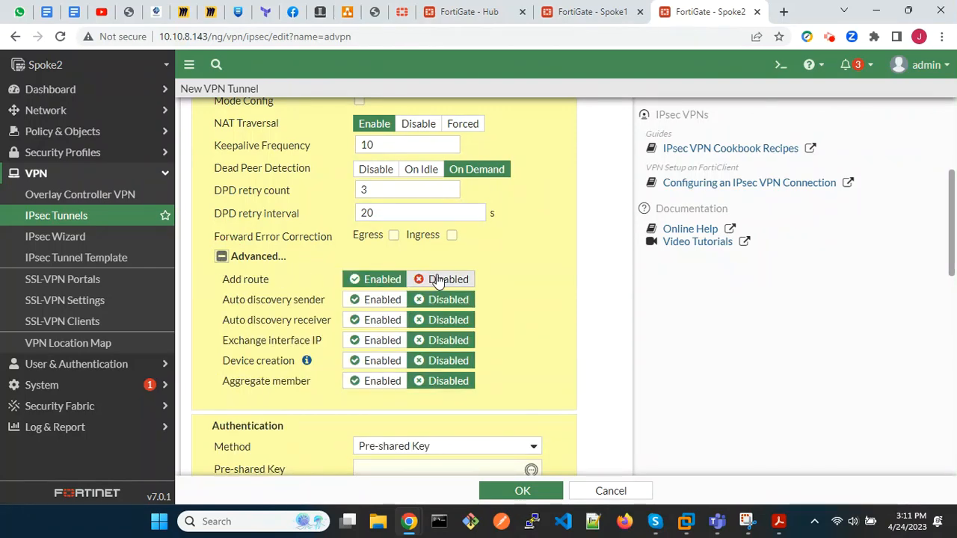
left_click(441, 278)
left_click(380, 320)
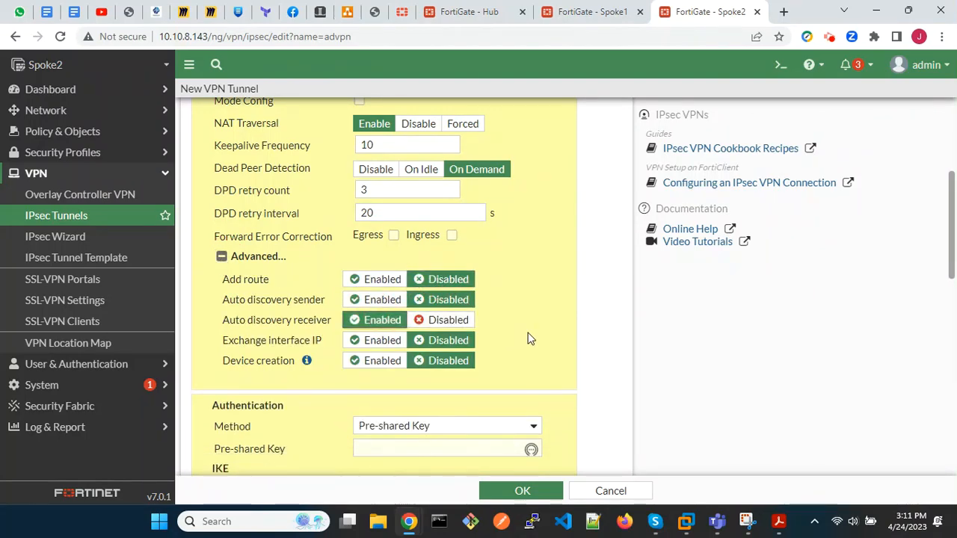
Enter the tunnel's pre-shared key for authentication.
scroll(528, 336, "down", 4)
left_click(448, 237)
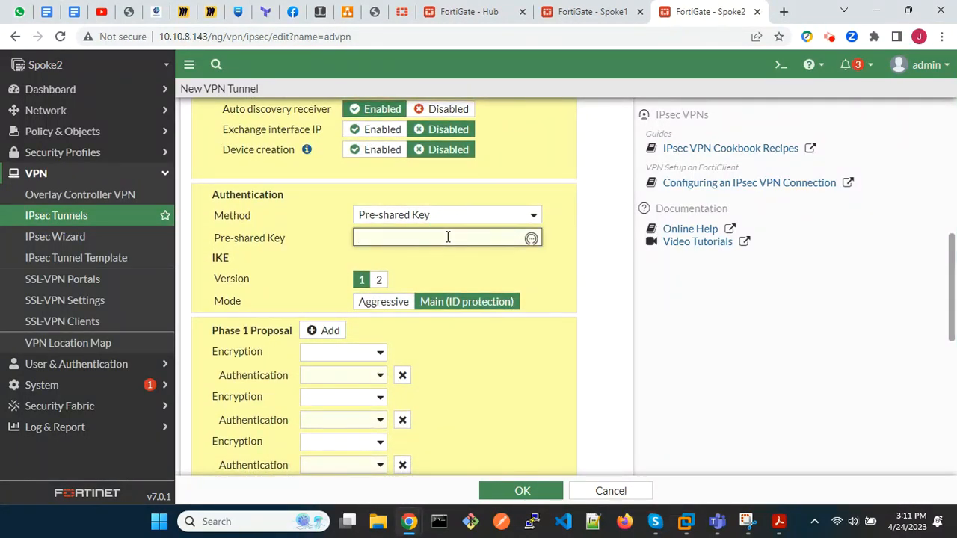
type("for")
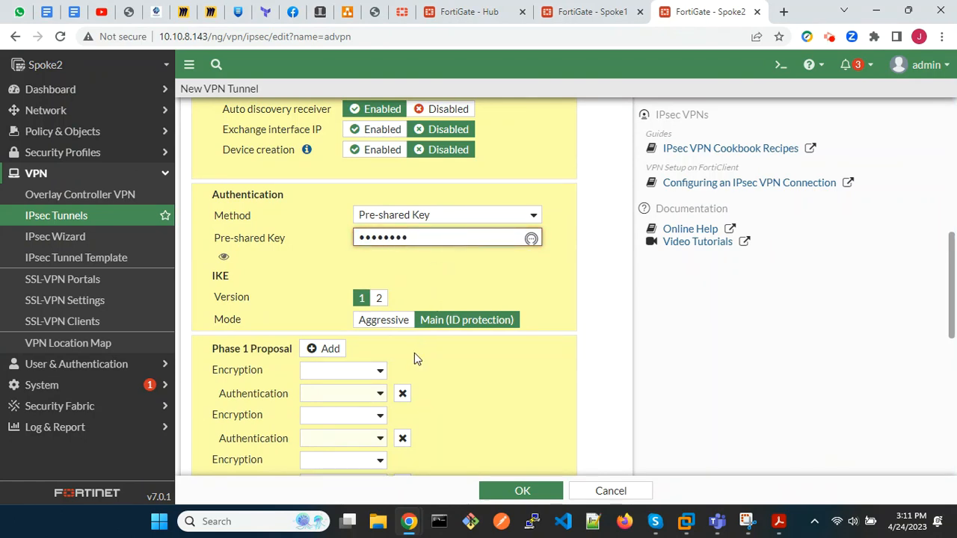
Set the Phase 1 proposal to DES encryption with SHA1 authentication and remove the empty extra proposals.
scroll(417, 359, "down", 3)
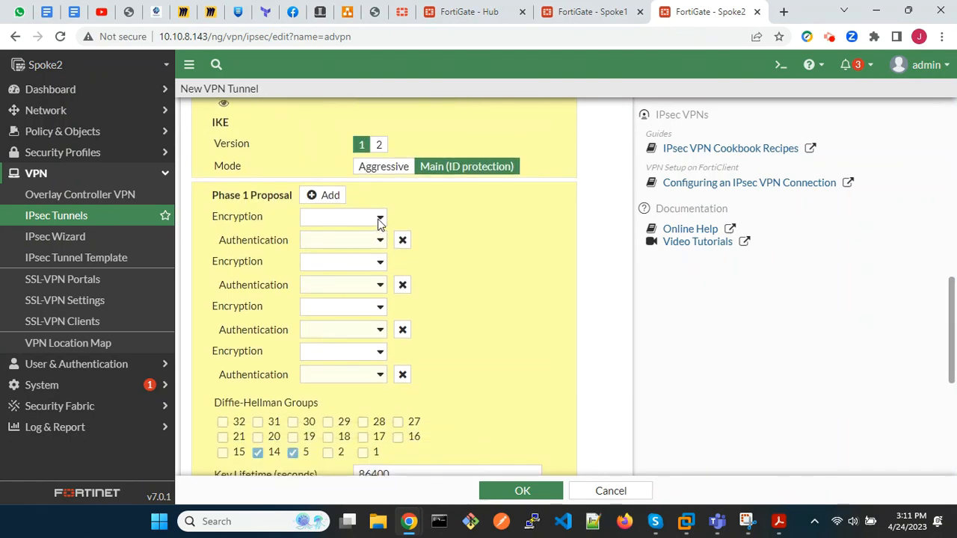
left_click(380, 219)
left_click(356, 244)
left_click(356, 241)
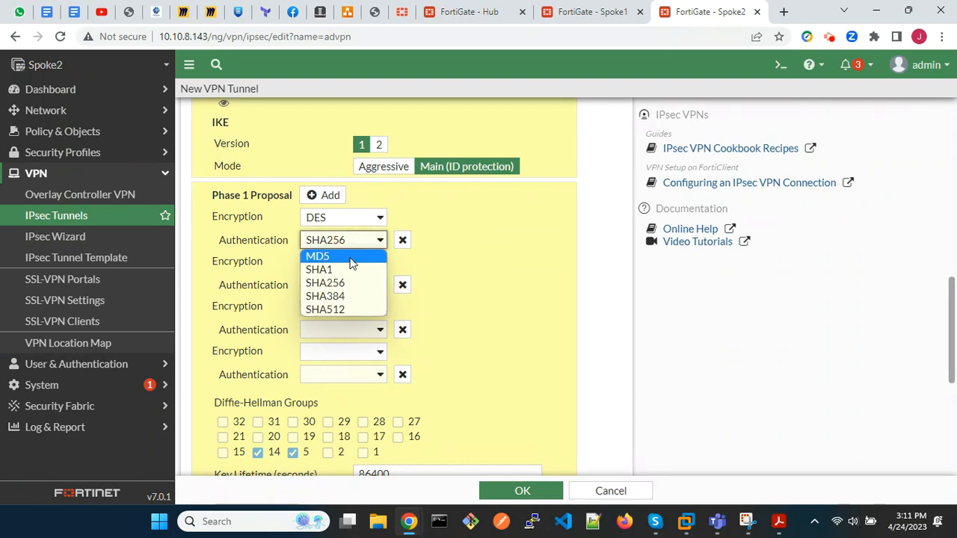
left_click(344, 269)
left_click(402, 285)
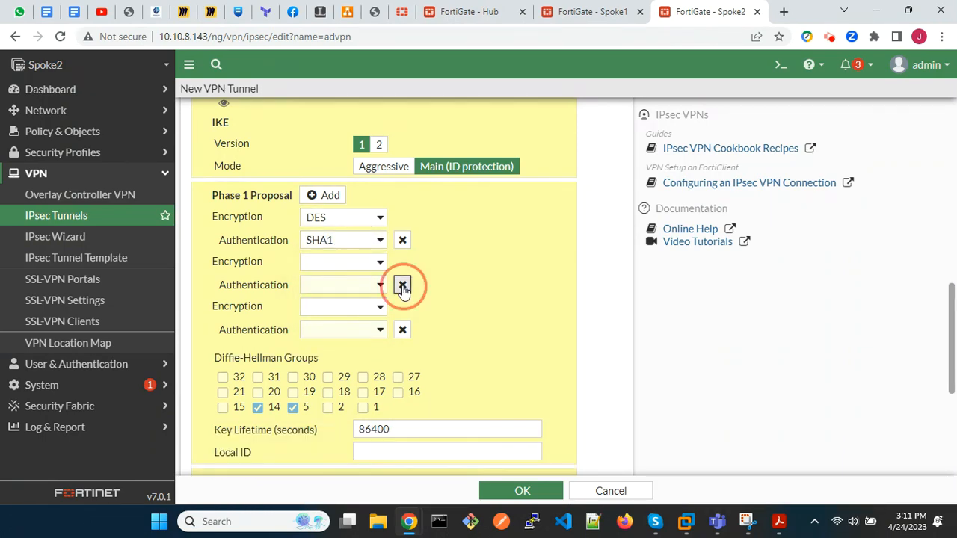
left_click(402, 285)
In the advanced Phase 2 settings, set the proposal to DES encryption with SHA1 authentication and remove the empty extra proposals.
scroll(522, 311, "down", 3)
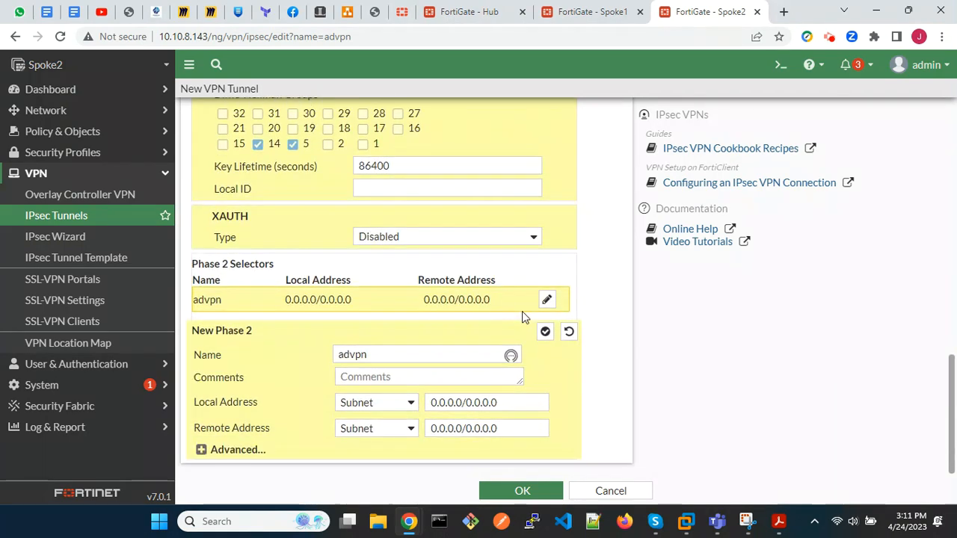
left_click(203, 443)
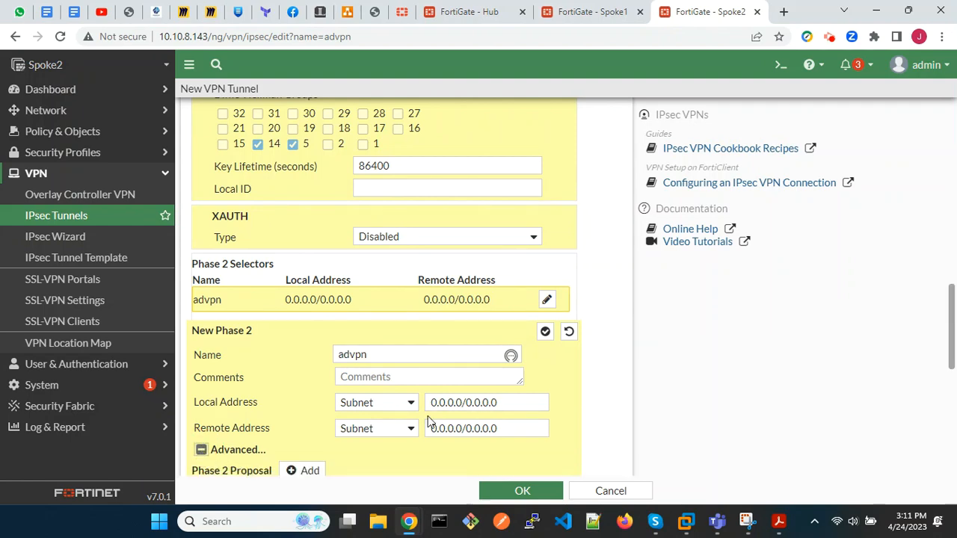
scroll(427, 421, "down", 5)
left_click(314, 133)
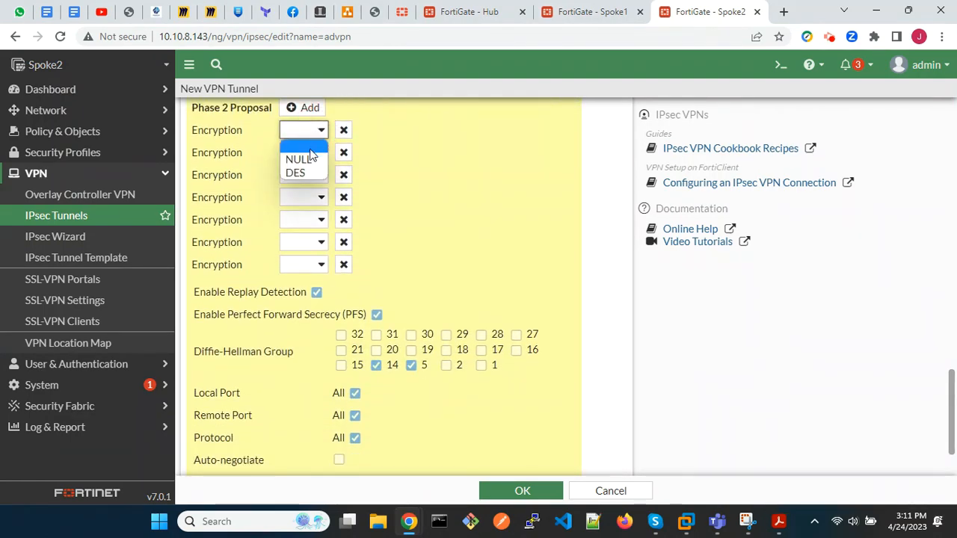
left_click(306, 176)
left_click(343, 154)
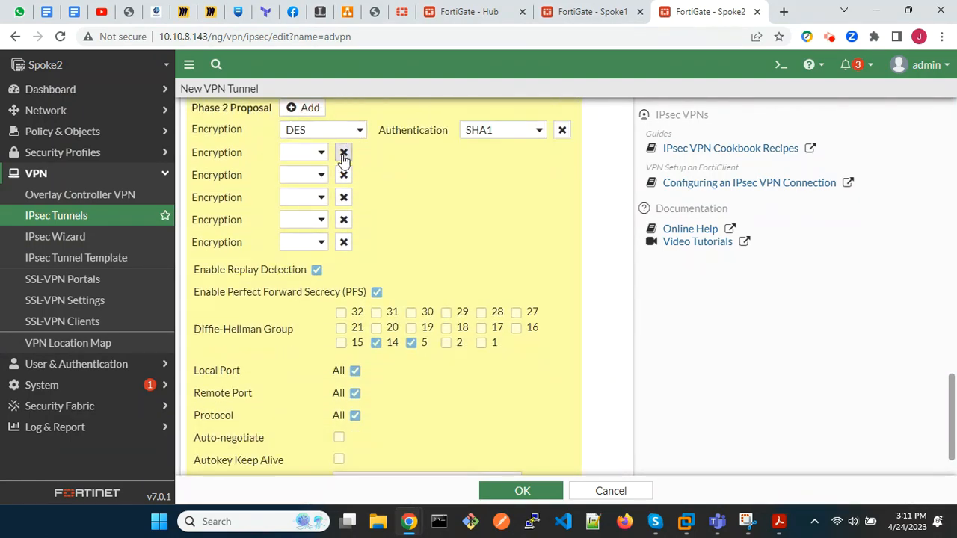
left_click(343, 153)
left_click(343, 154)
left_click(343, 153)
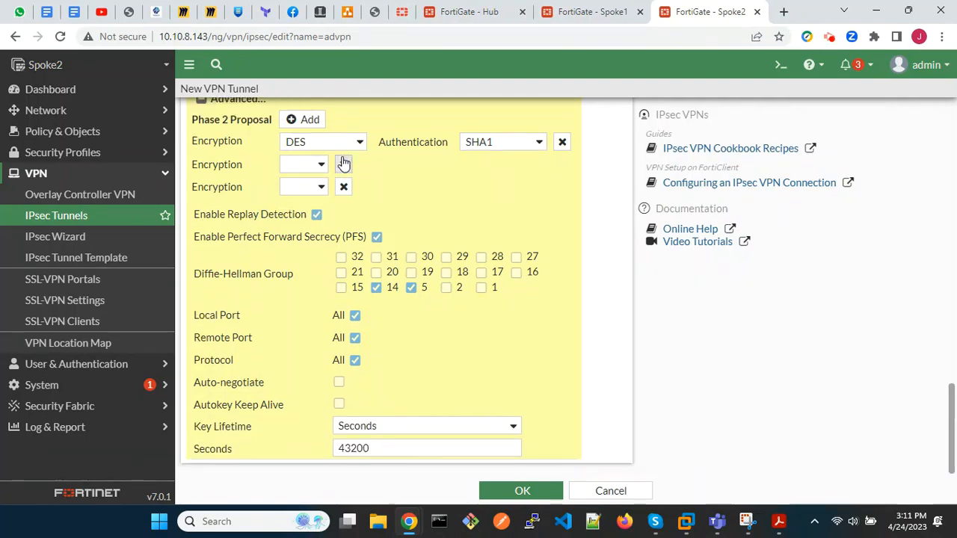
left_click(343, 163)
left_click(344, 187)
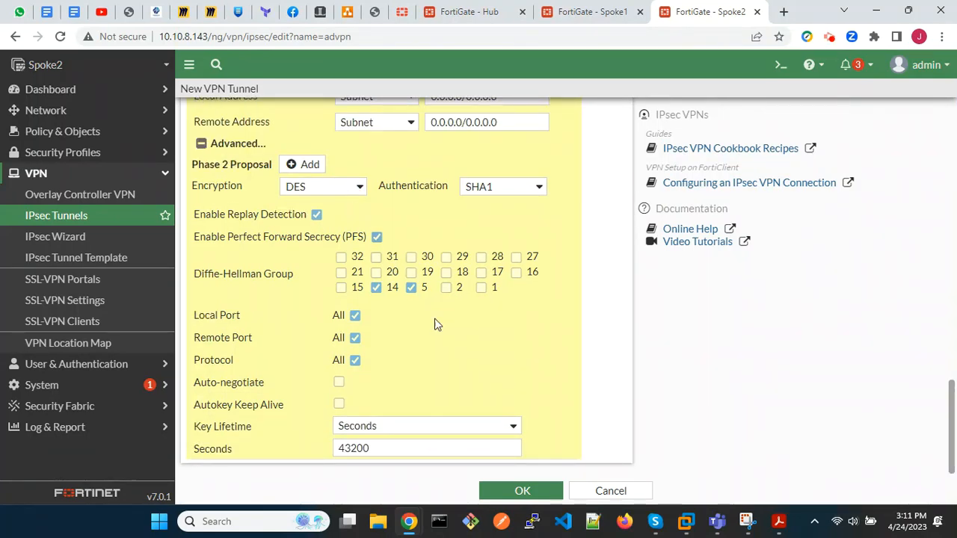
Enable Auto-negotiate for the Phase 2 selector and save the advpn tunnel.
left_click(340, 383)
scroll(547, 385, "up", 6)
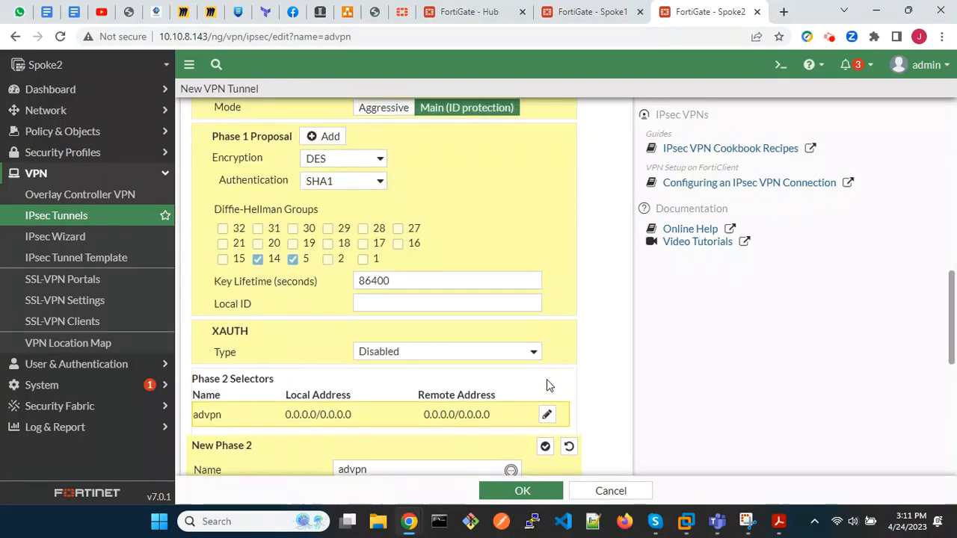
scroll(546, 379, "up", 8)
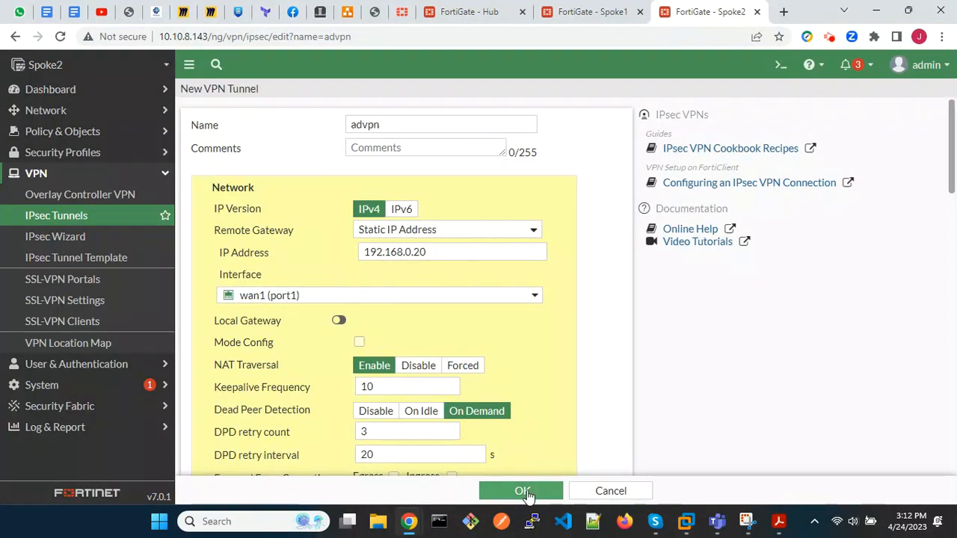
left_click(522, 491)
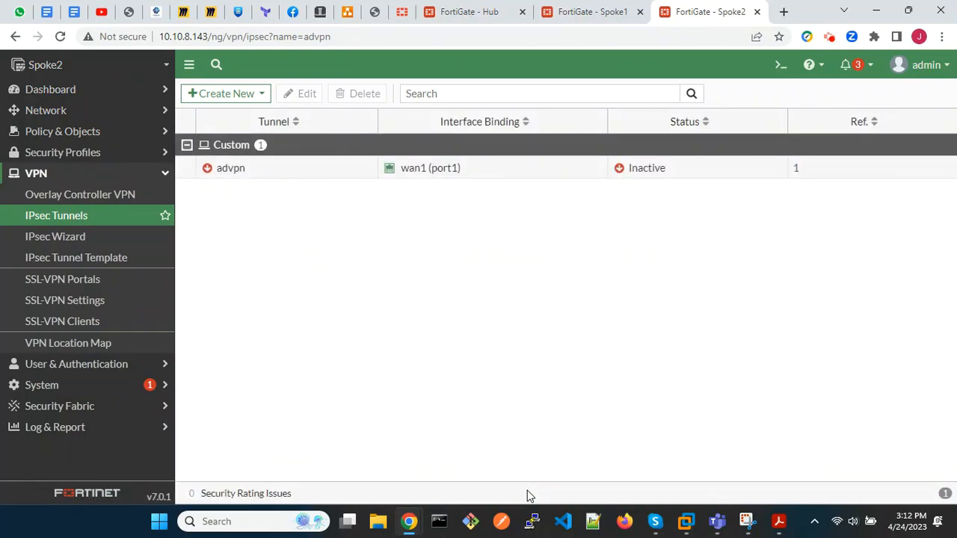
Start a new firewall policy on Spoke2 named inbound_advpn.
left_click(60, 131)
left_click(63, 157)
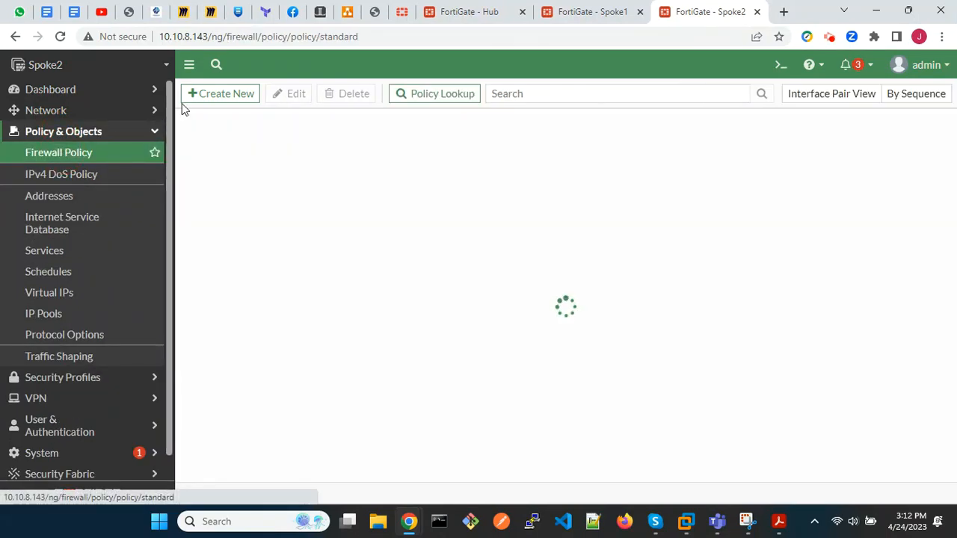
left_click(220, 96)
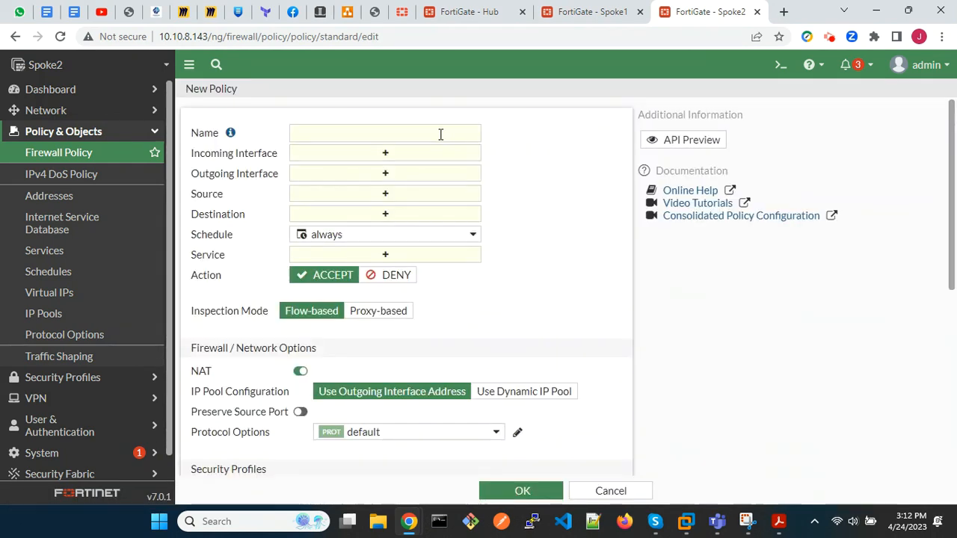
left_click(441, 134)
type("inbound_ad")
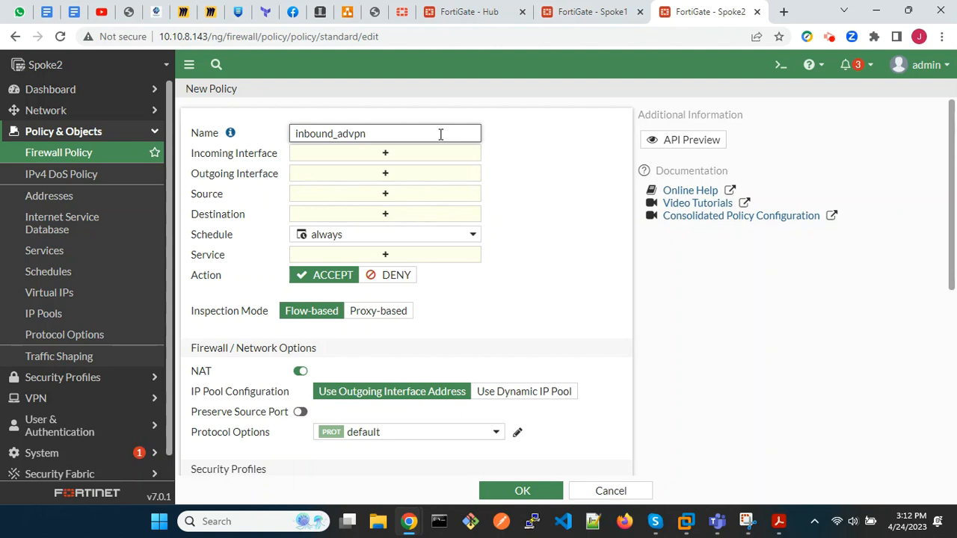
type("vpn")
Set the policy's incoming interface to advpn and its outgoing interface to lan (port3).
left_click(401, 155)
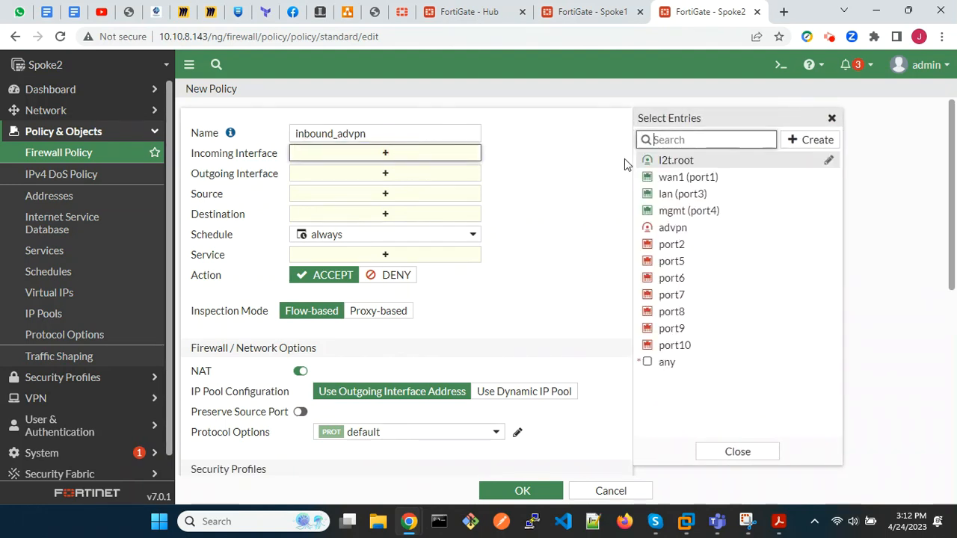
left_click(690, 228)
left_click(446, 194)
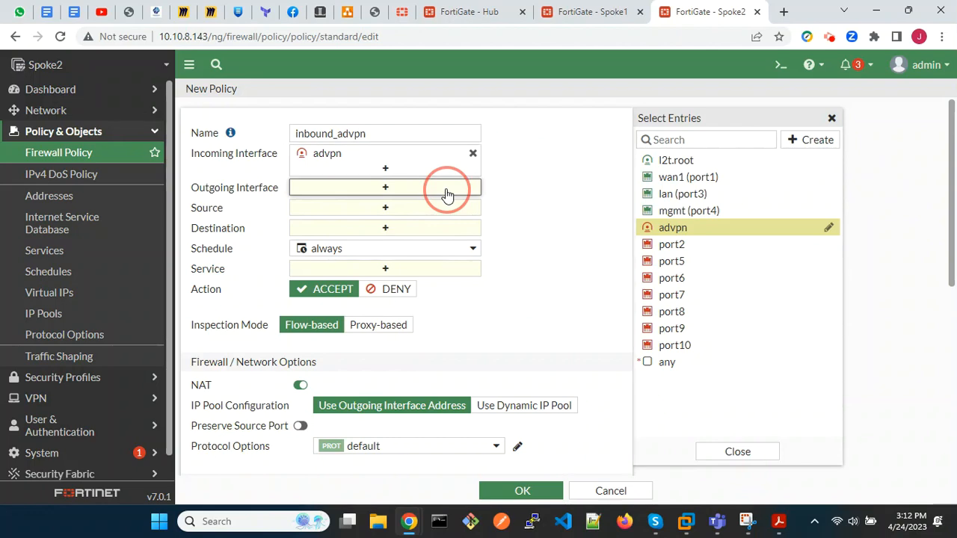
left_click(665, 200)
Set the policy's source and destination to all and its service to ALL.
left_click(428, 223)
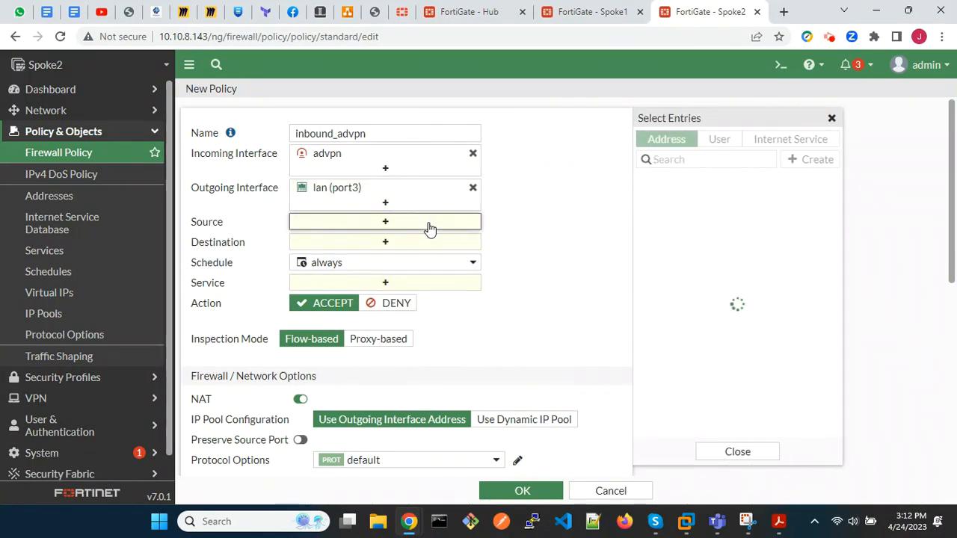
left_click(652, 195)
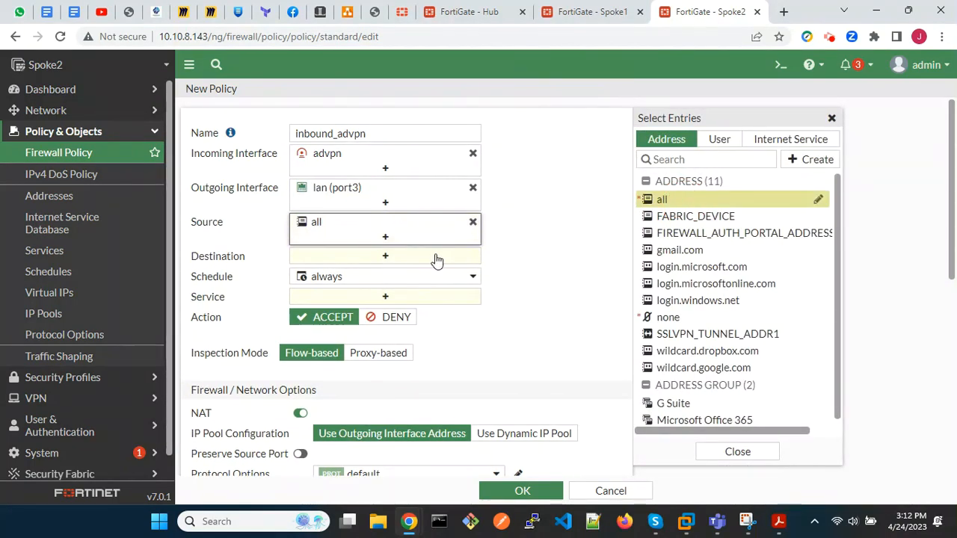
left_click(430, 258)
left_click(658, 200)
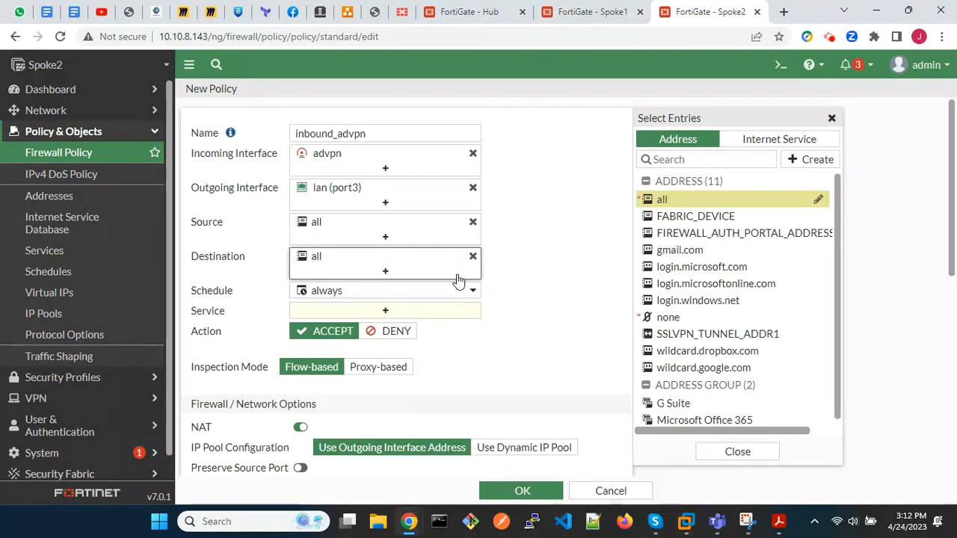
left_click(413, 313)
left_click(659, 194)
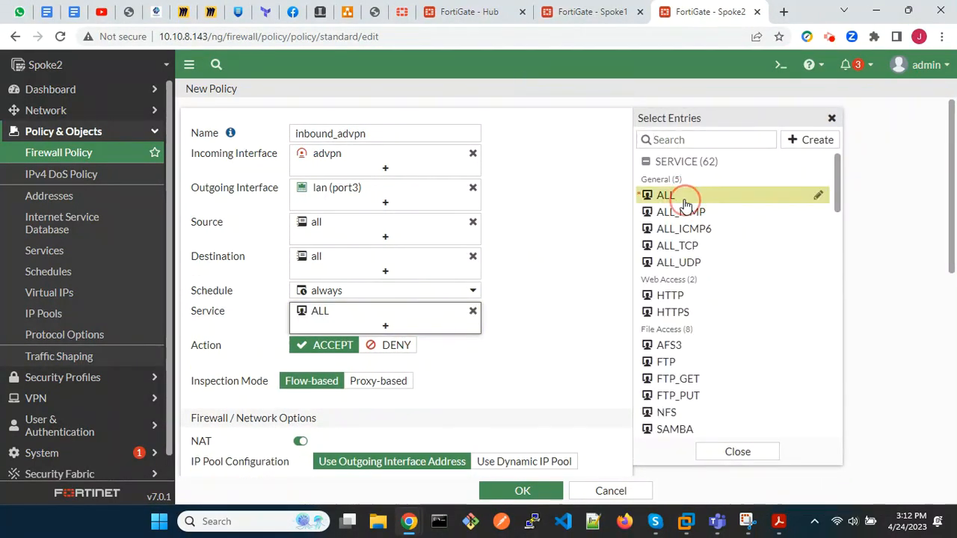
Disable NAT, log allowed traffic for All Sessions, and save the inbound_advpn policy.
scroll(478, 380, "down", 1)
scroll(476, 381, "down", 2)
left_click(299, 261)
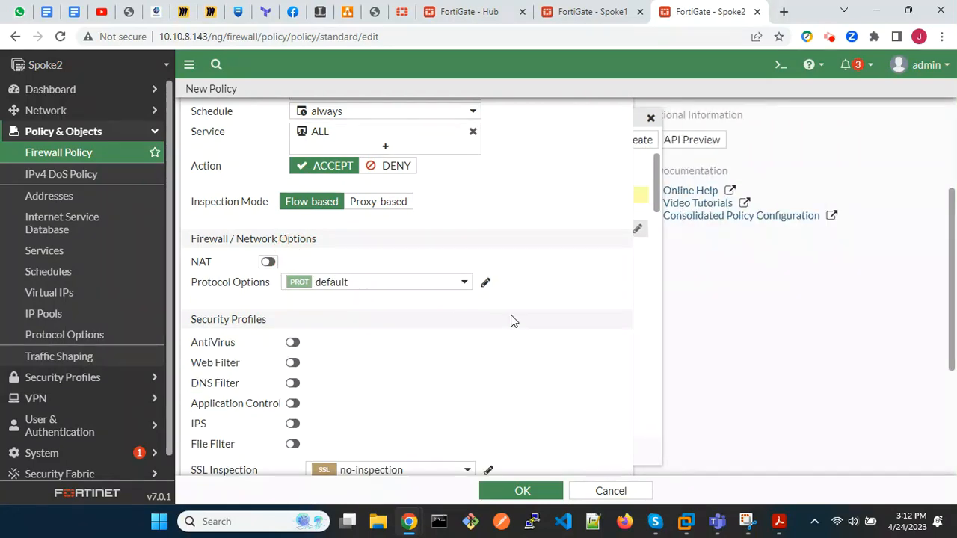
scroll(513, 321, "down", 2)
scroll(513, 320, "down", 1)
left_click(492, 324)
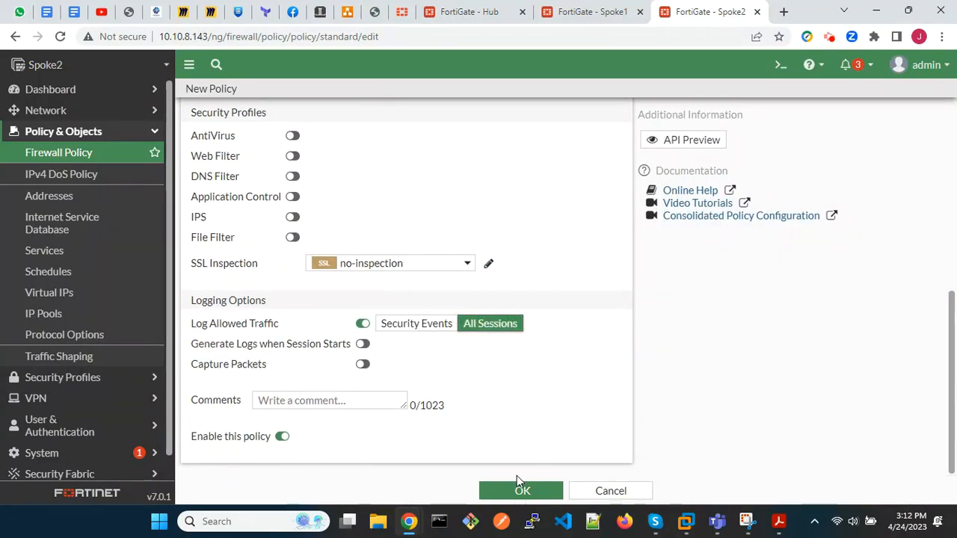
left_click(522, 491)
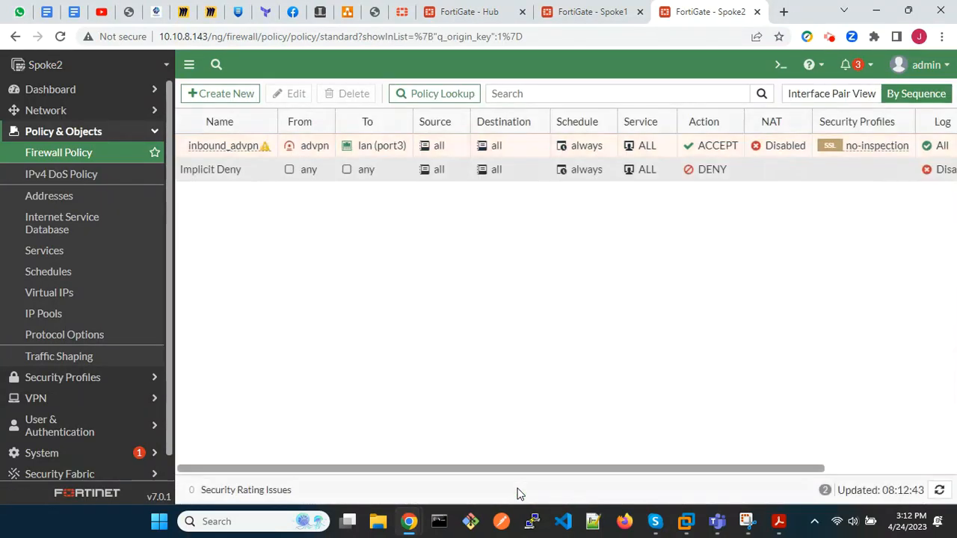
Create a reverse clone of the inbound_advpn policy and name the clone outbound_advpn.
right_click(230, 148)
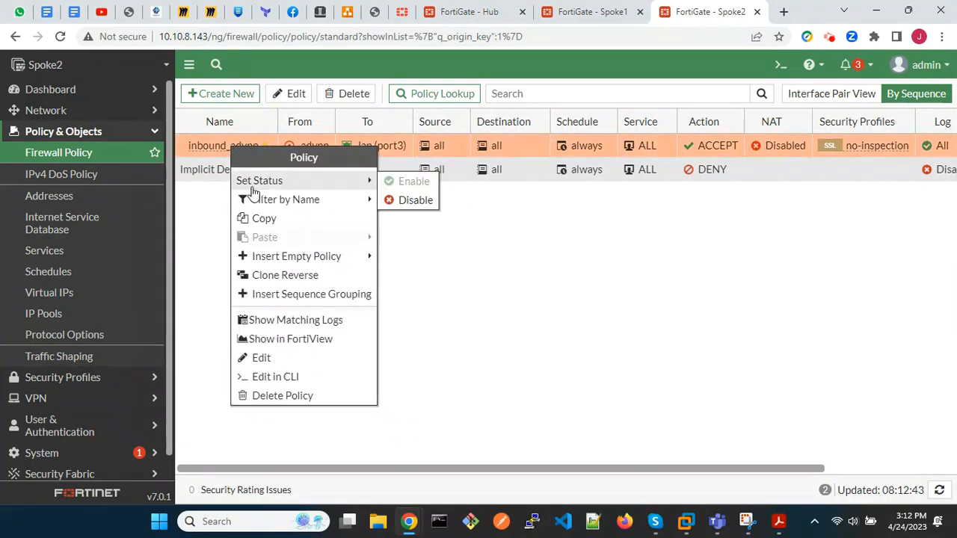
left_click(291, 277)
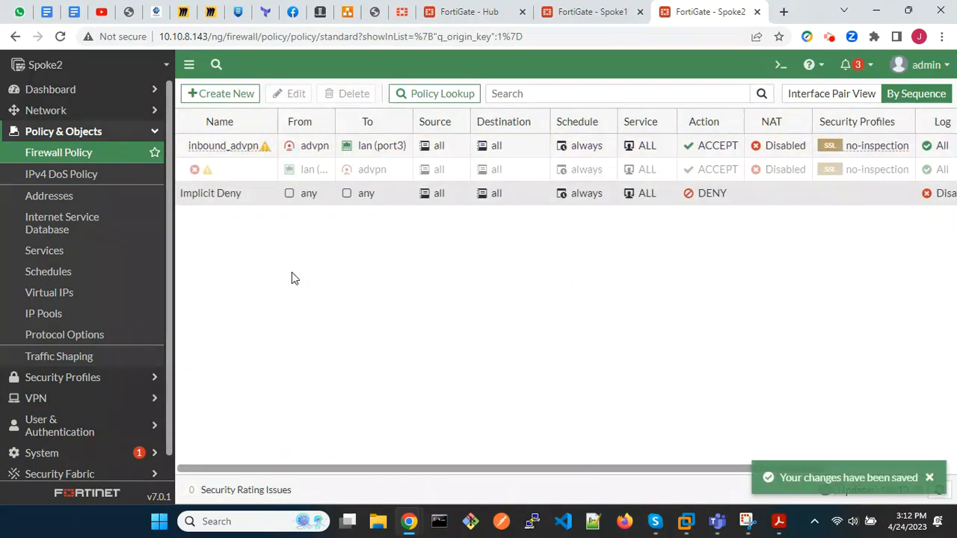
left_click(233, 170)
left_click(231, 170)
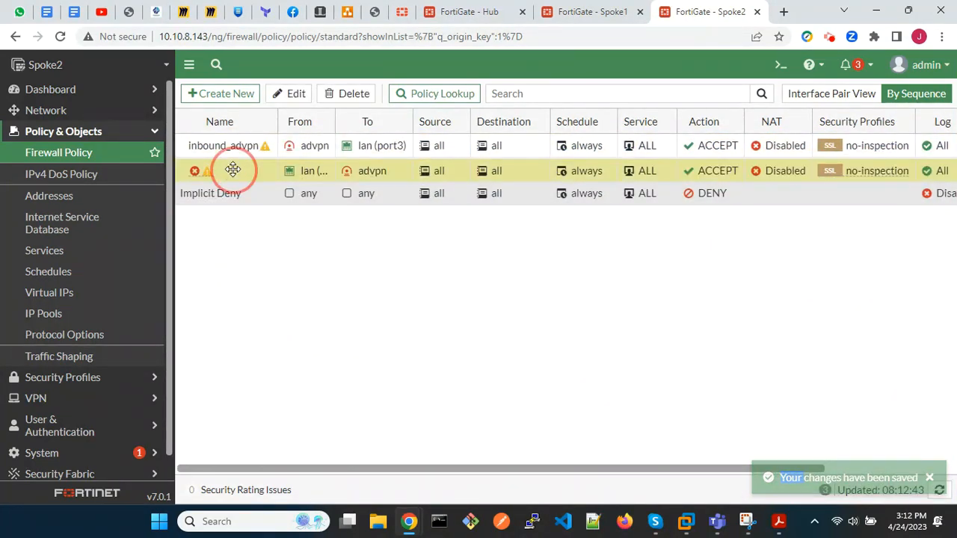
left_click(297, 100)
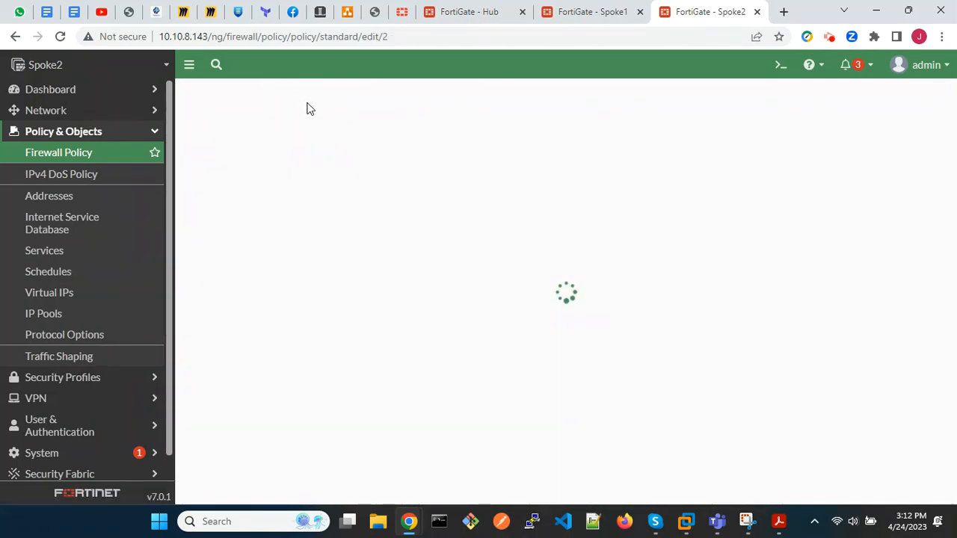
left_click(363, 129)
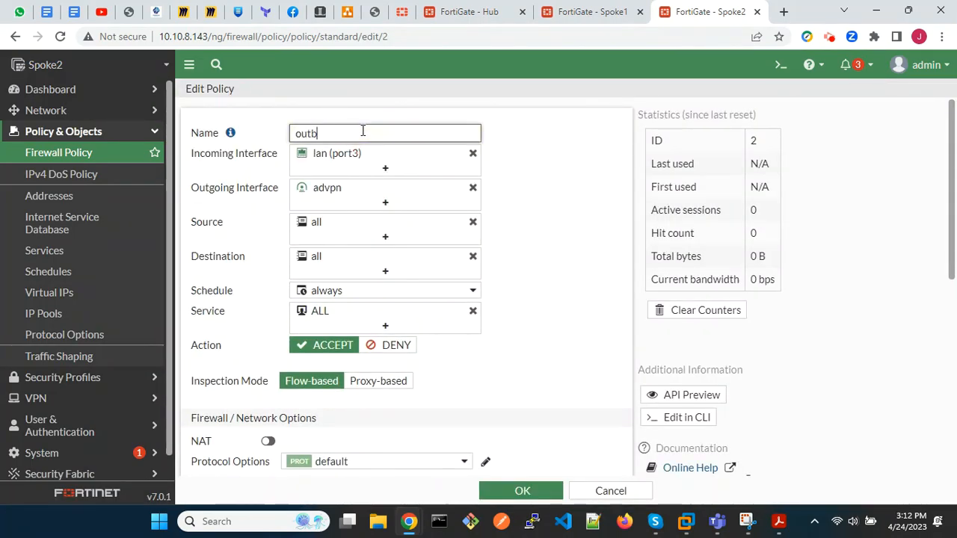
type("outbound_advpn")
Clear the comments of the outbound_advpn policy, enable the policy and save it.
scroll(491, 363, "down", 3)
scroll(492, 365, "down", 3)
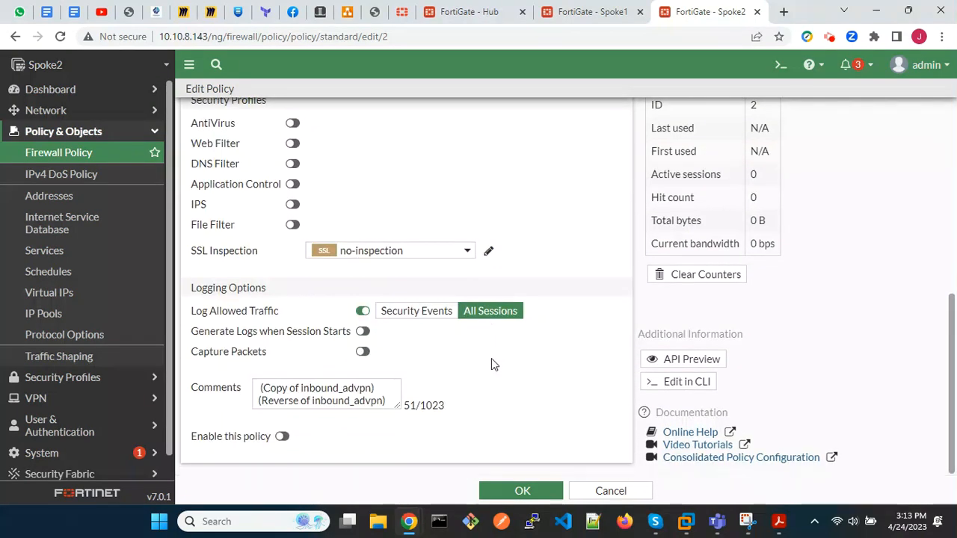
left_click(389, 400)
left_click_drag(388, 401, 246, 382)
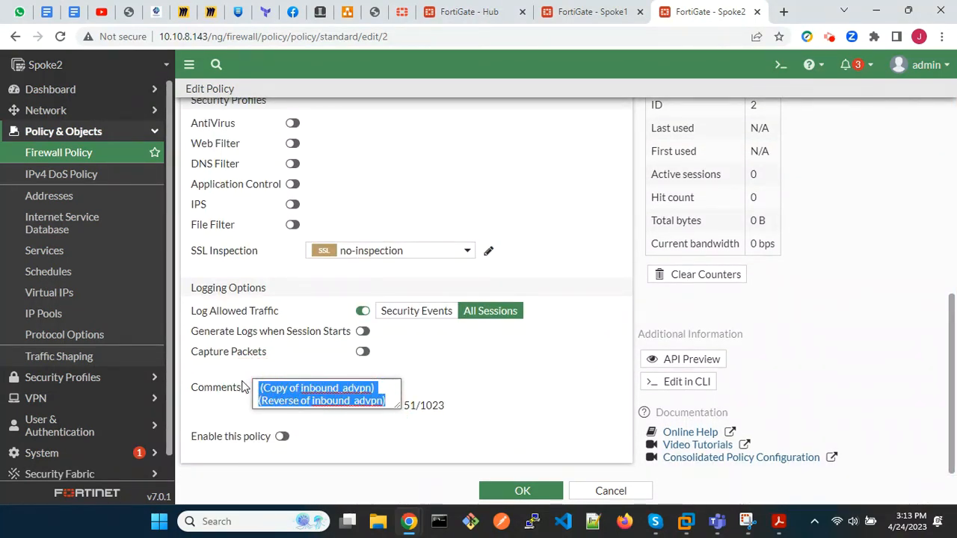
key("BackSpace")
left_click(283, 437)
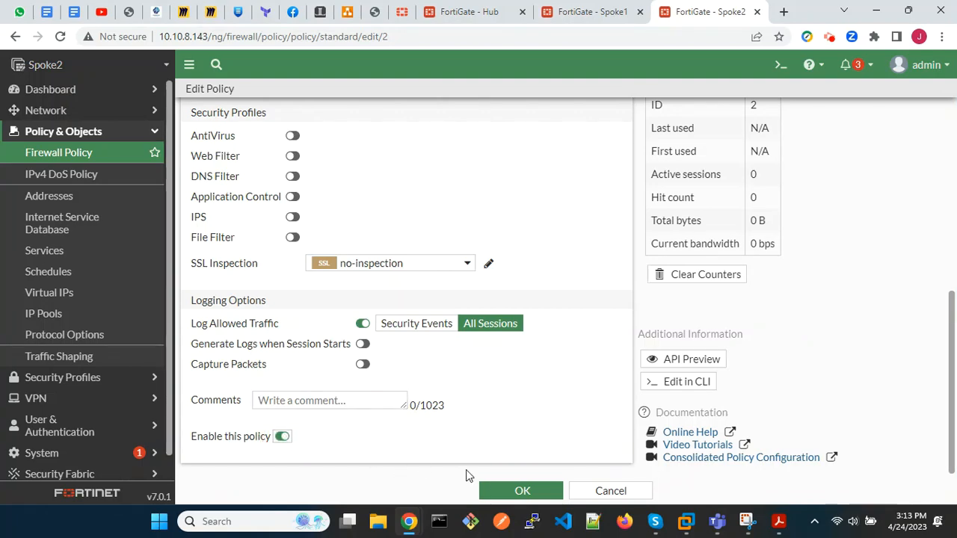
left_click(525, 490)
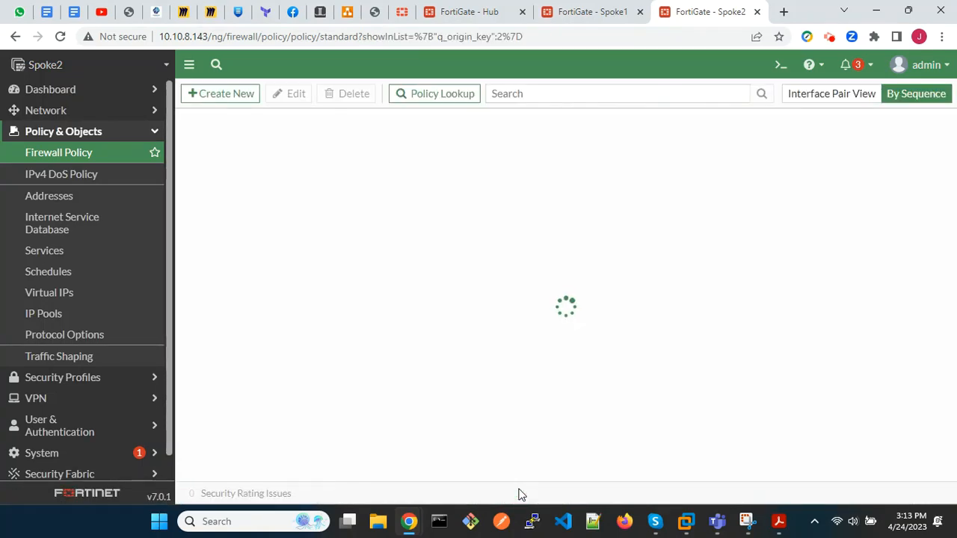
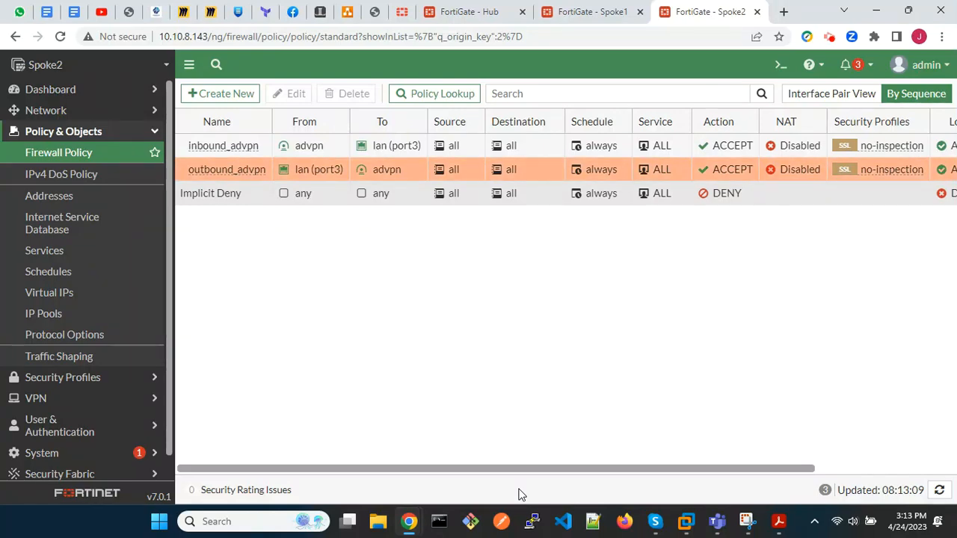
Open the advpn tunnel interface under wan1 (port1) for editing and set its IP to 10.100.100.3.
left_click(46, 111)
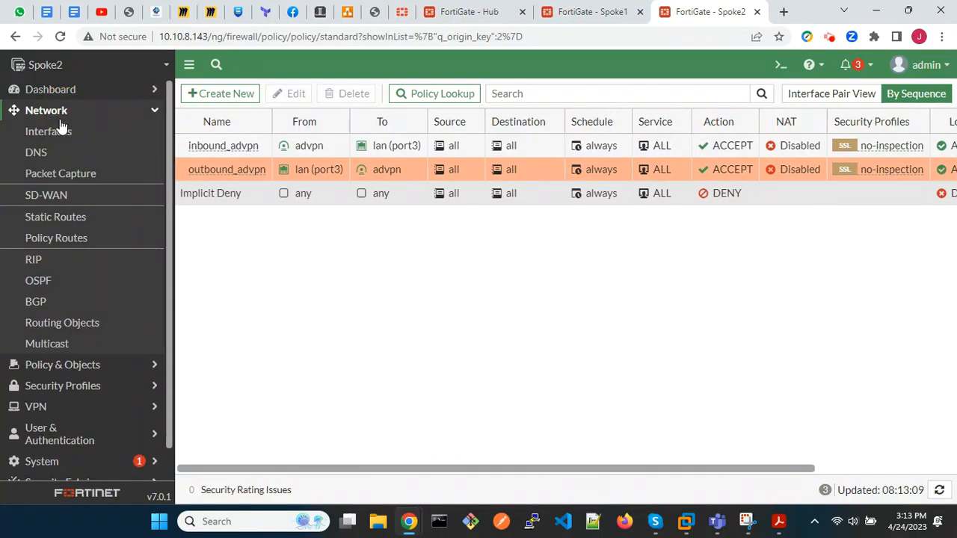
left_click(57, 133)
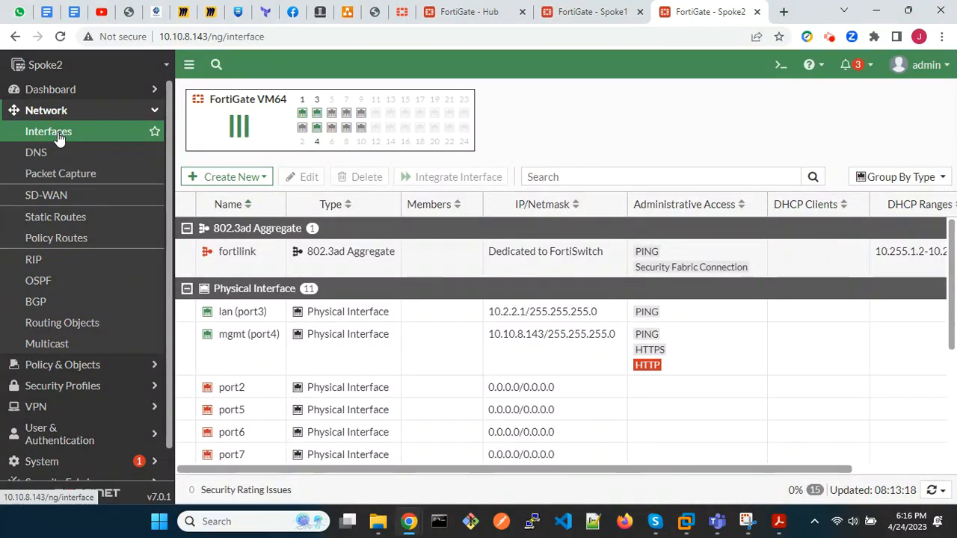
scroll(336, 342, "down", 3)
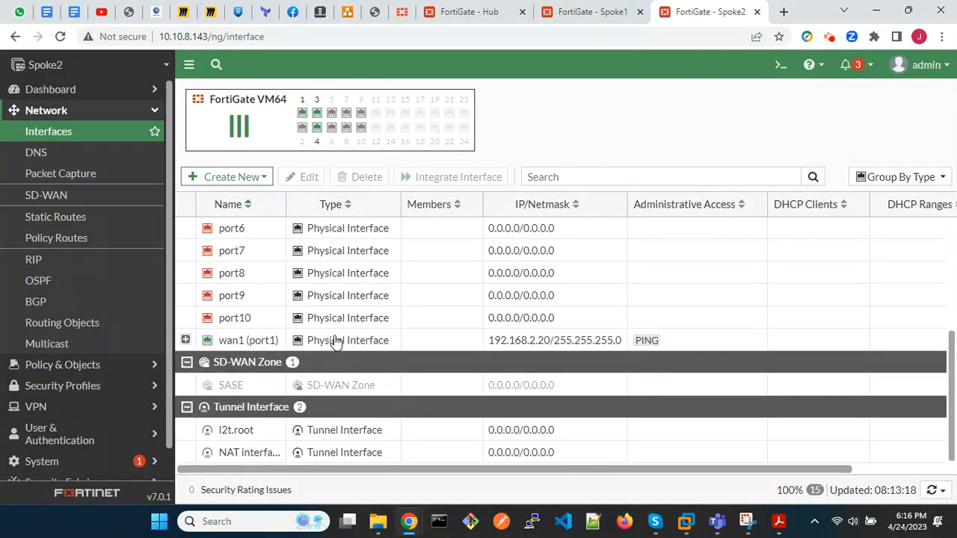
left_click(186, 341)
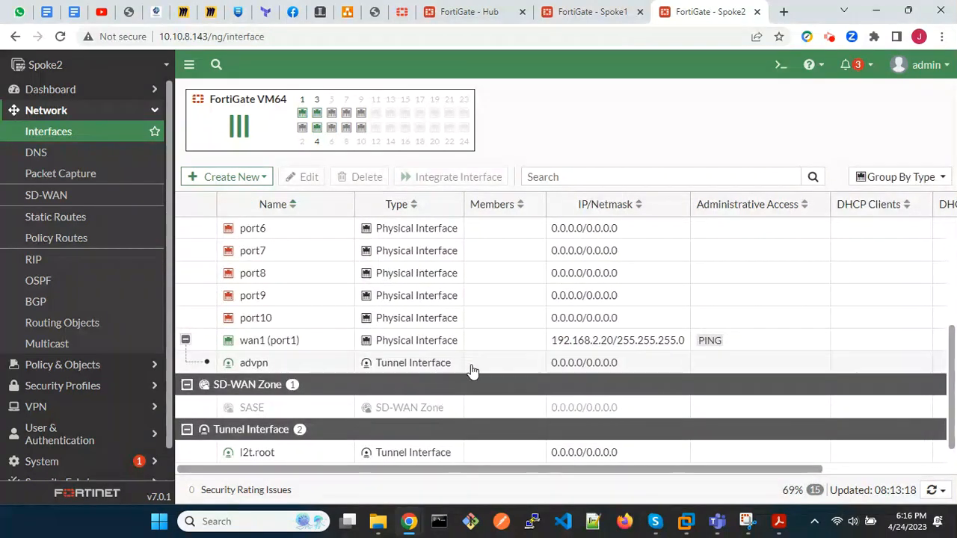
double_click(472, 367)
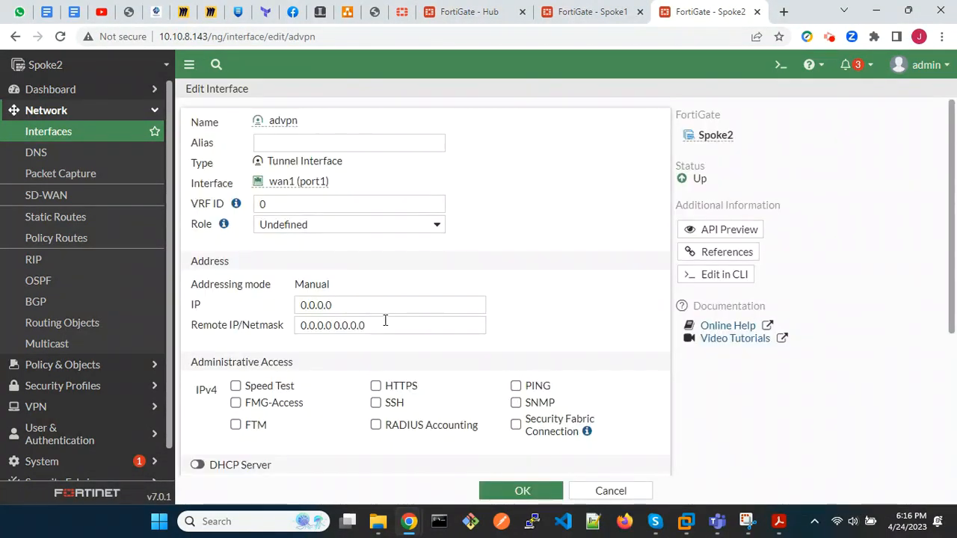
left_click_drag(367, 306, 304, 306)
type("10.")
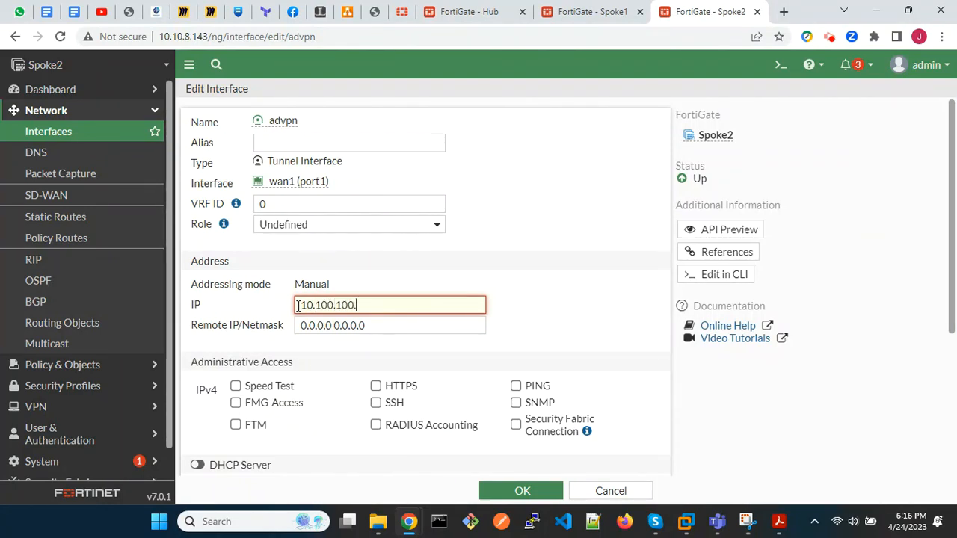
type("100.100.3")
Set the advpn interface's remote IP/netmask to 10.100.100.254/24, allow PING administrative access, and save the interface.
key("Tab")
type("1")
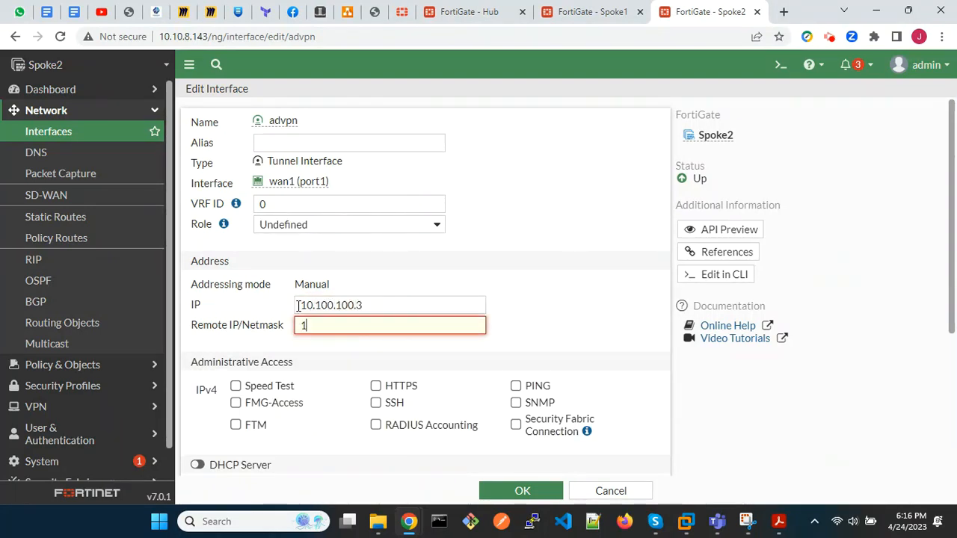
type("0.100.100.254/24")
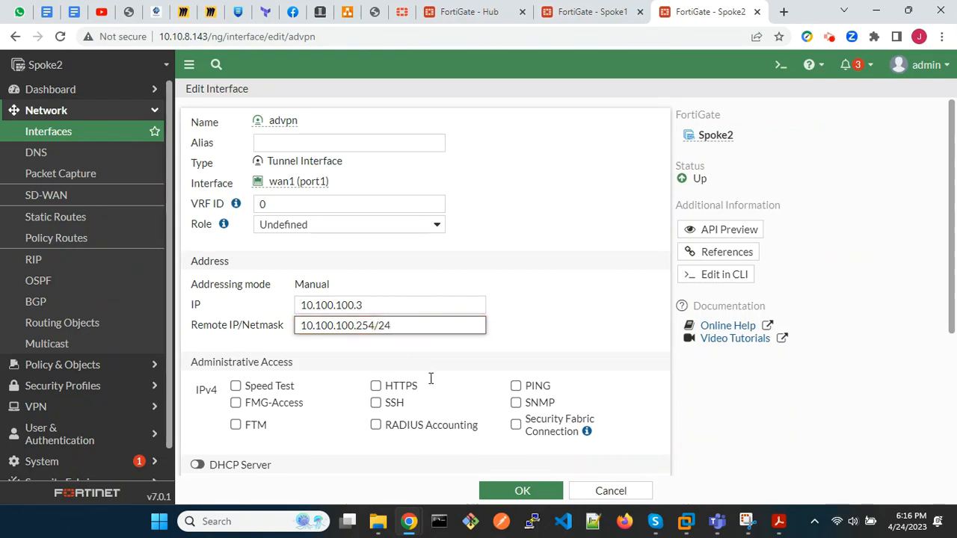
left_click(516, 386)
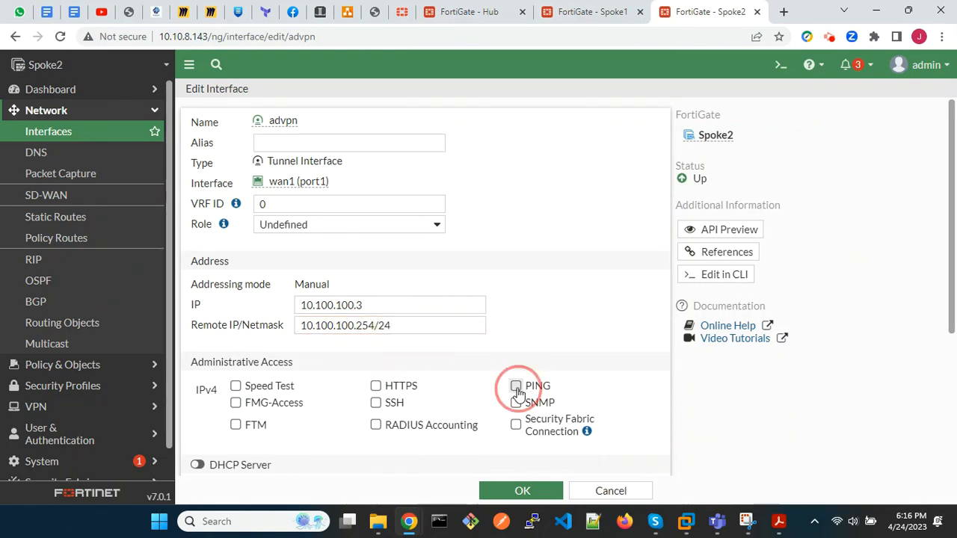
left_click(522, 491)
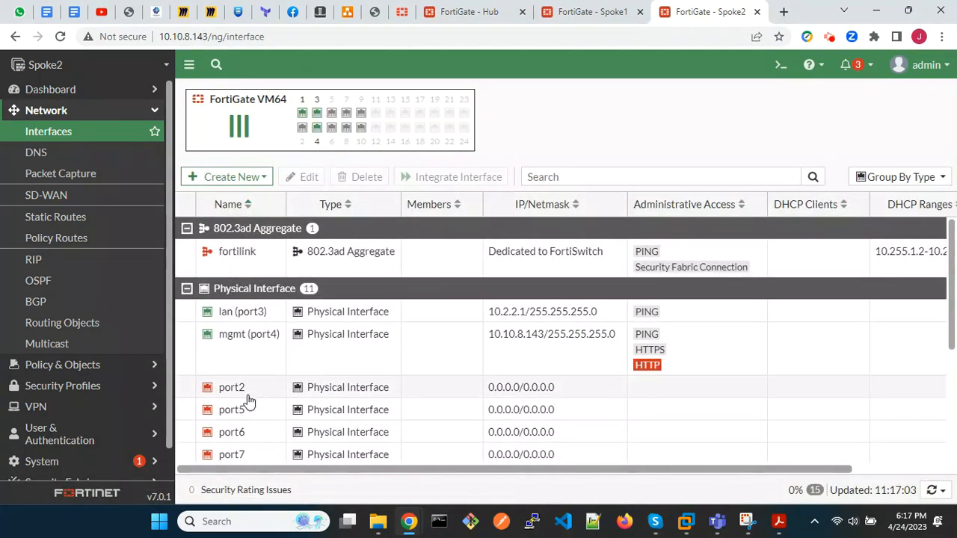
In Spoke2's BGP settings, set the local AS to 65100 and the router ID to 3.3.3.3.
left_click(49, 305)
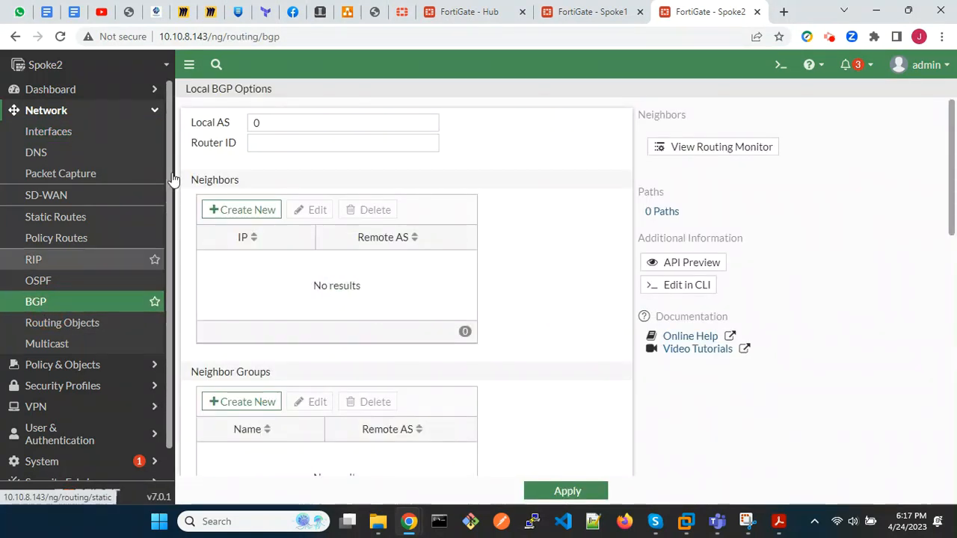
double_click(266, 121)
key("BackSpace")
type("65100")
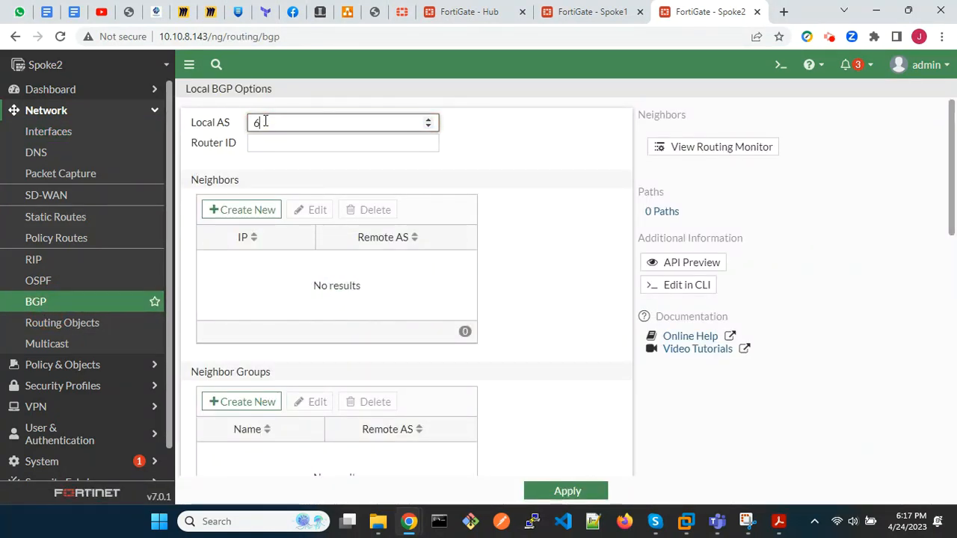
left_click(273, 141)
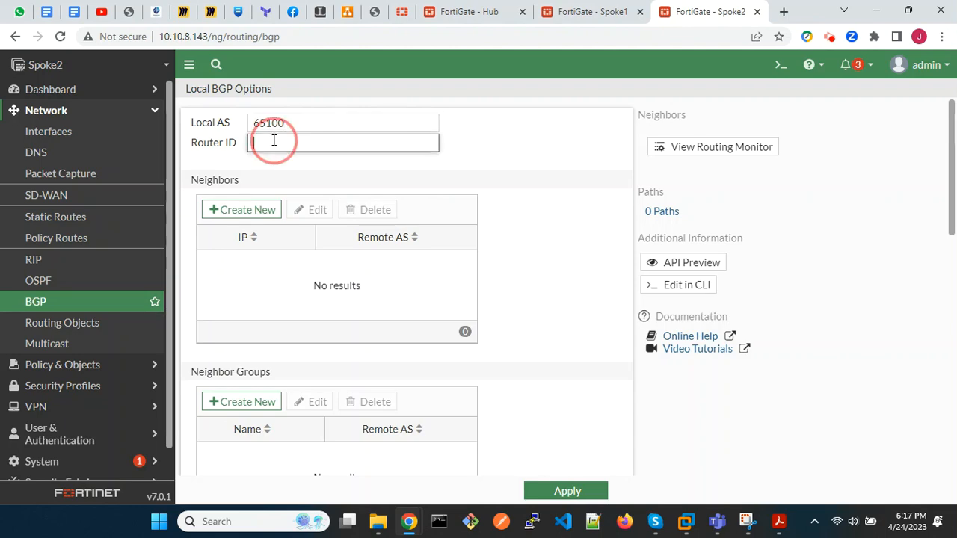
type("3.3.3.3")
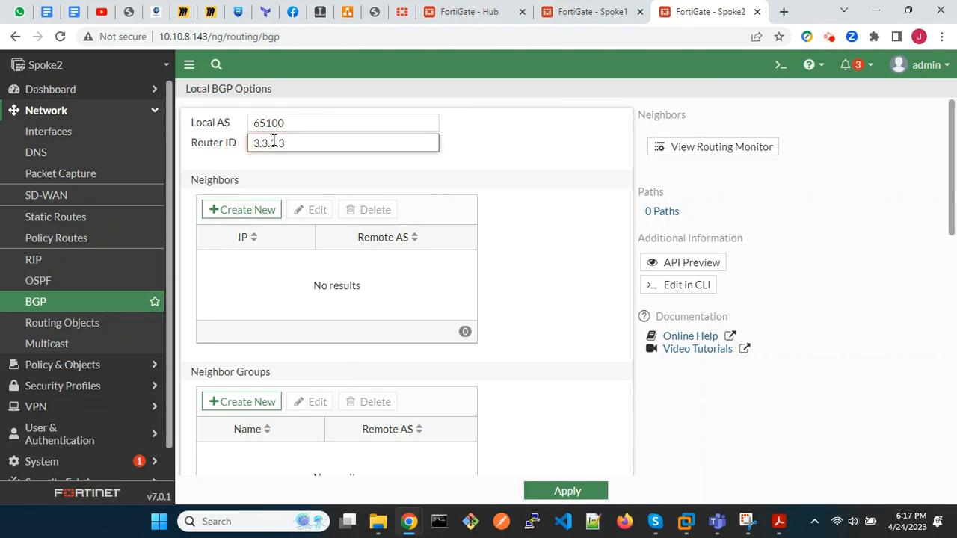
left_click(339, 266)
Add a BGP neighbor with IP 10.100.100.1 and remote AS 65100.
scroll(339, 265, "down", 1)
left_click(245, 167)
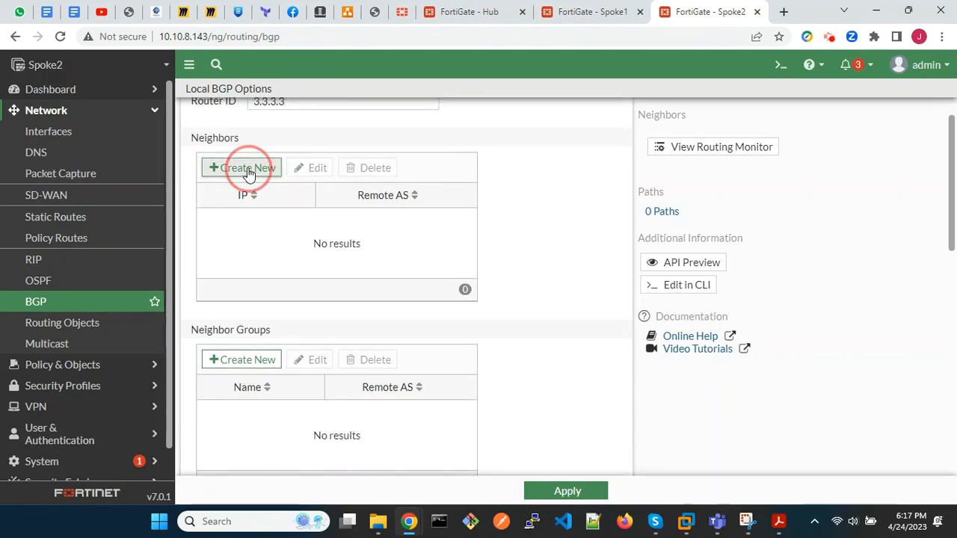
left_click(436, 127)
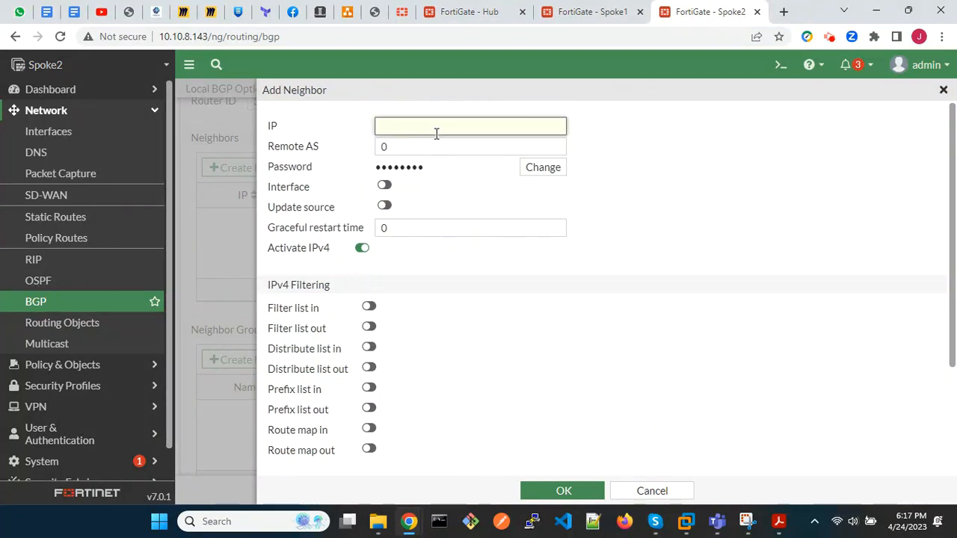
type("10.100.100.1")
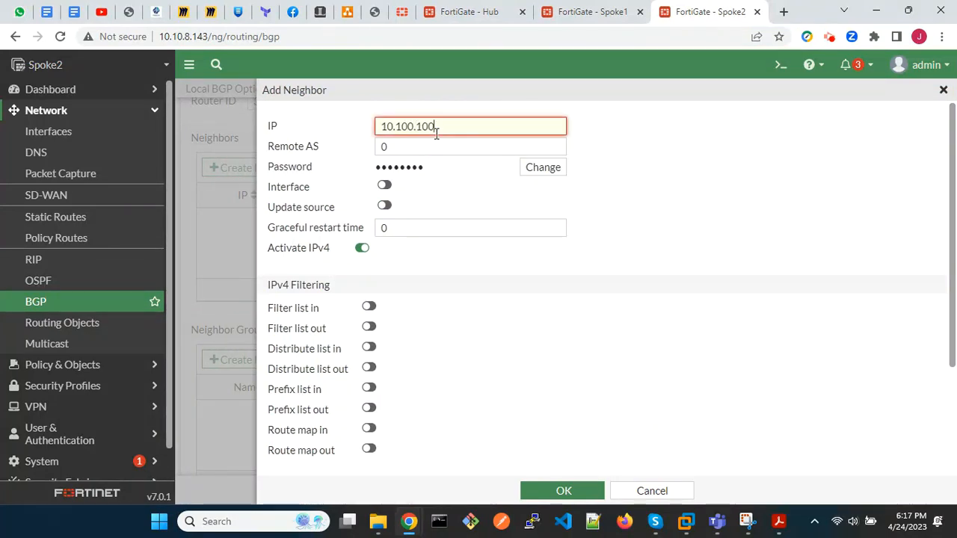
left_click(412, 148)
key("BackSpace")
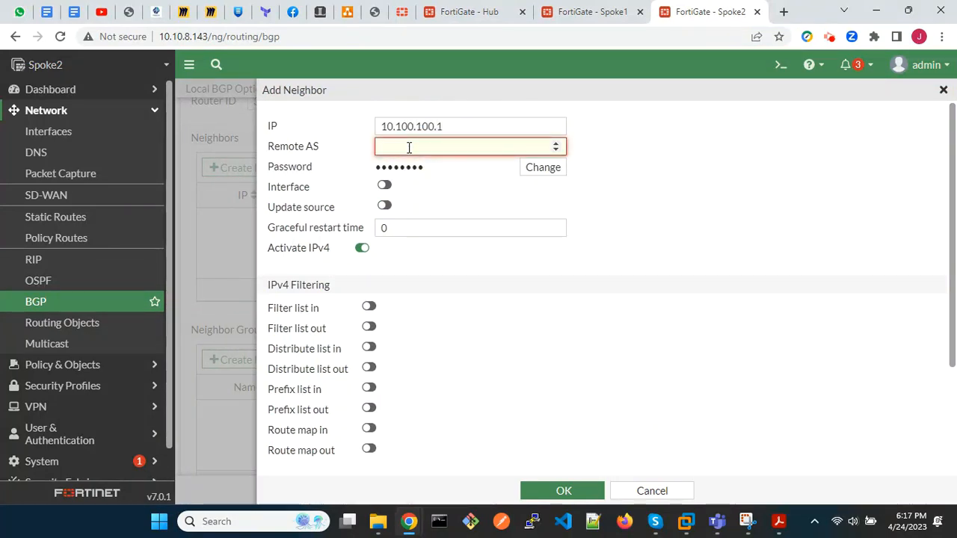
type("65")
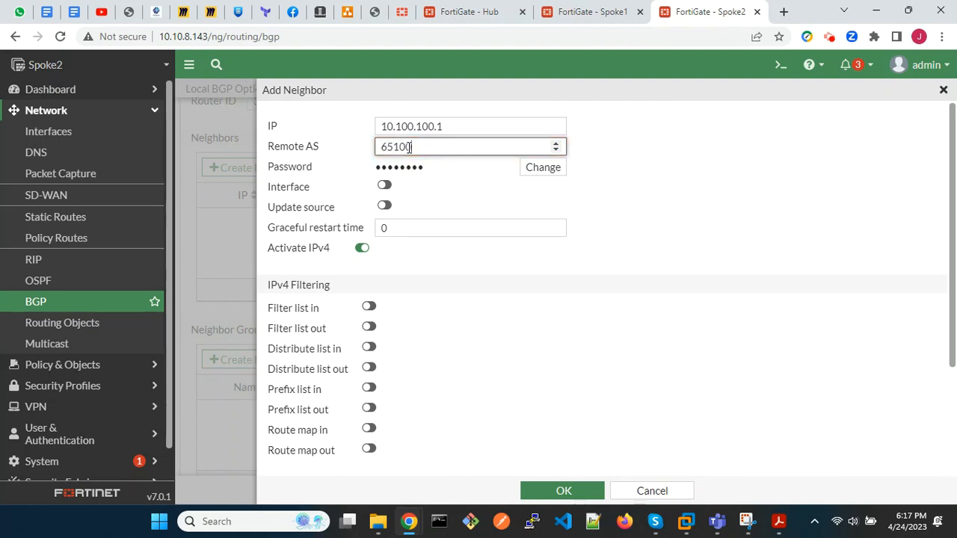
type("100")
scroll(439, 329, "down", 3)
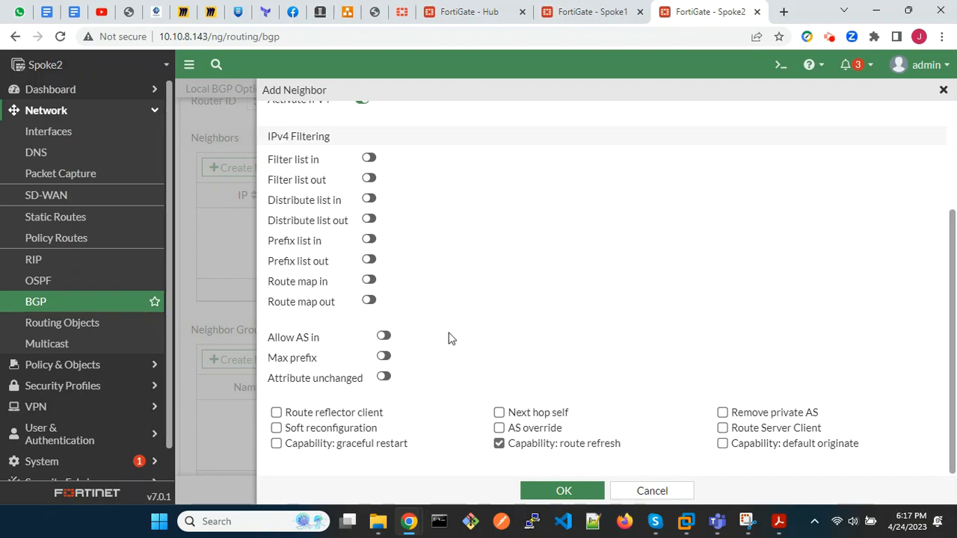
left_click(573, 489)
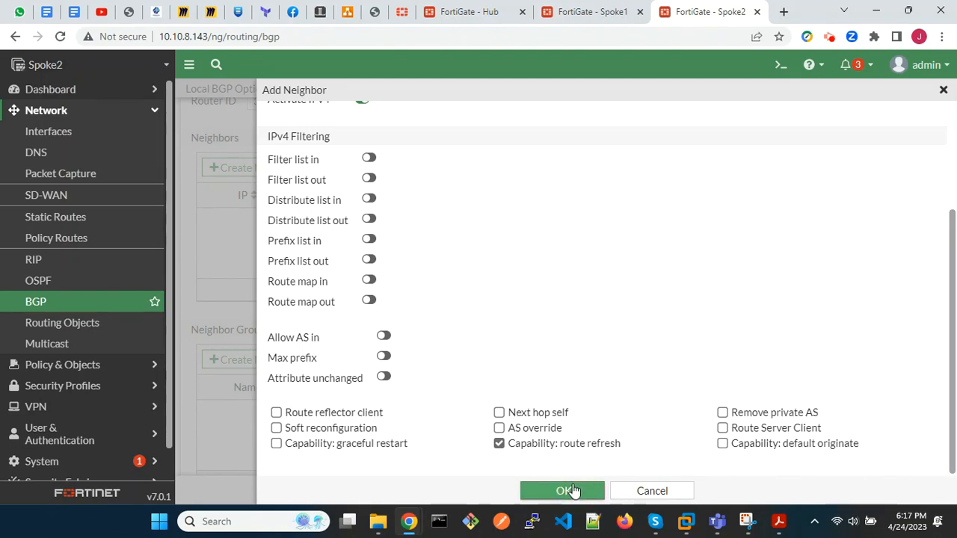
Advertise the network 10.2.2.0/24 in BGP and apply the BGP settings.
scroll(379, 415, "down", 6)
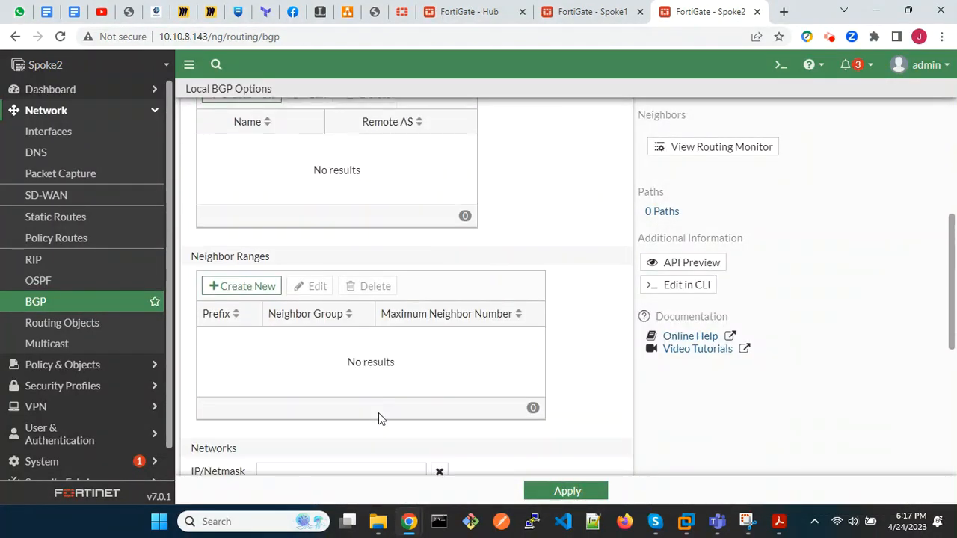
left_click(332, 263)
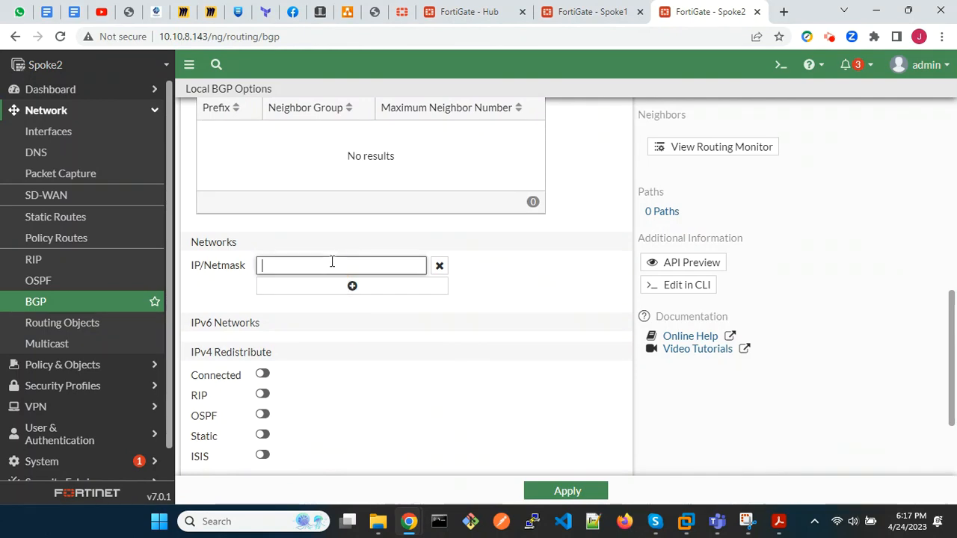
type("10.2.2.2")
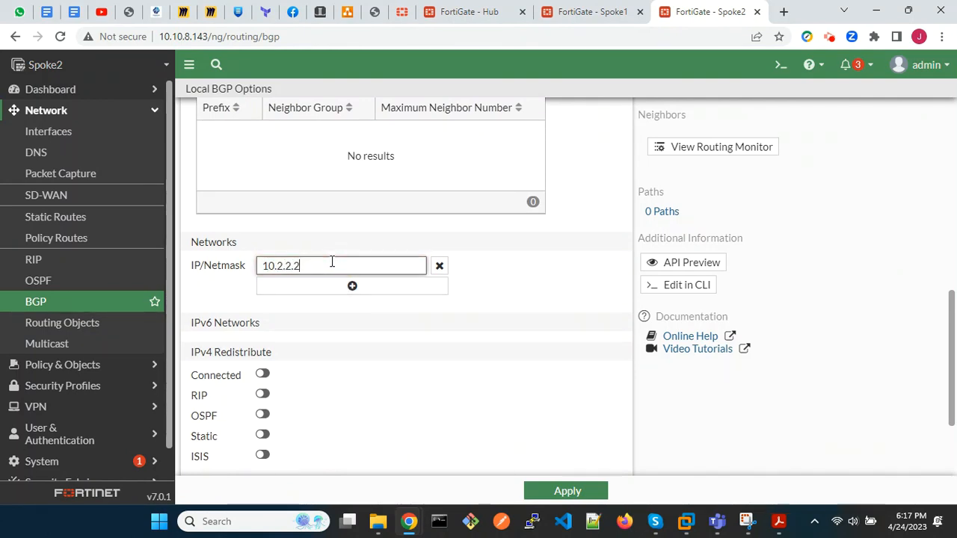
key("BackSpace")
type("0/24")
left_click(573, 492)
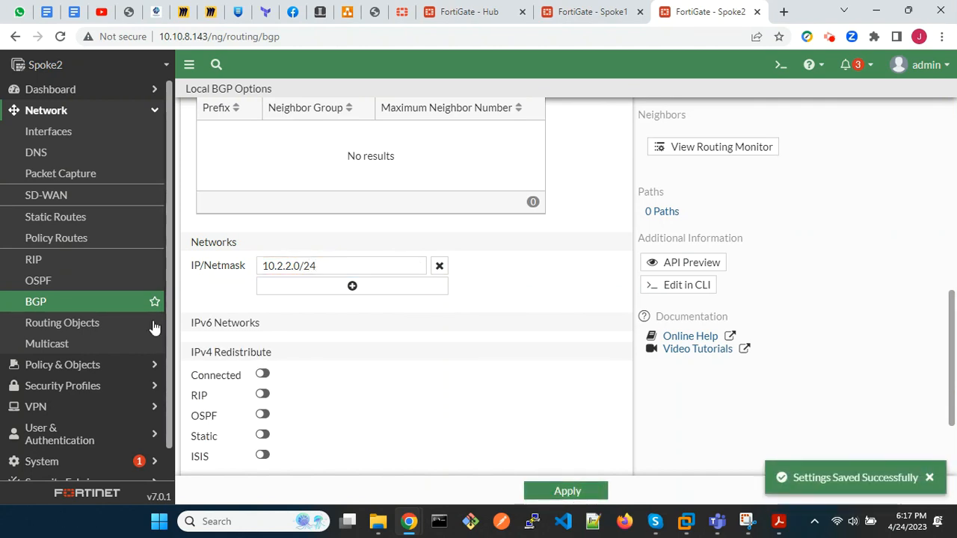
Reload the BGP settings and check the saved local AS, router ID, neighbor and advertised network.
left_click(84, 309)
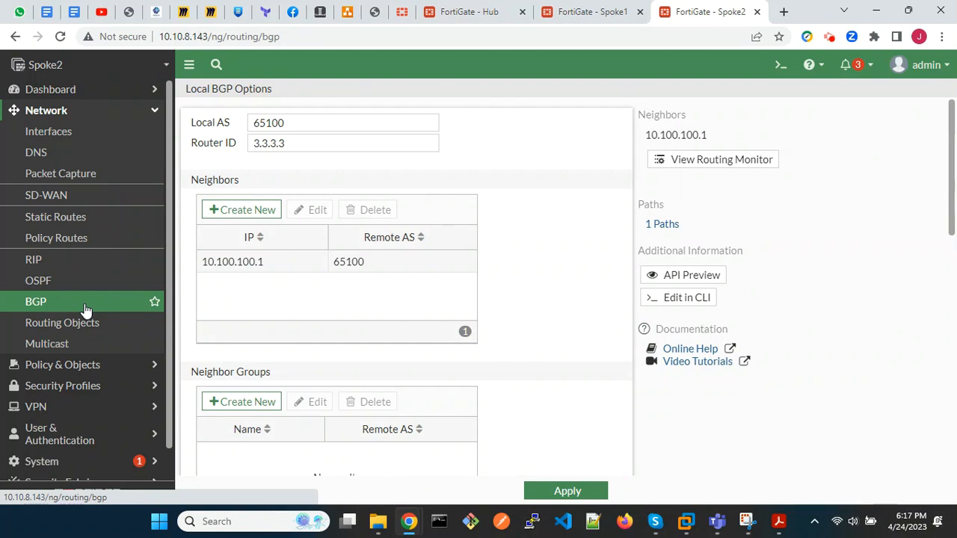
left_click(85, 309)
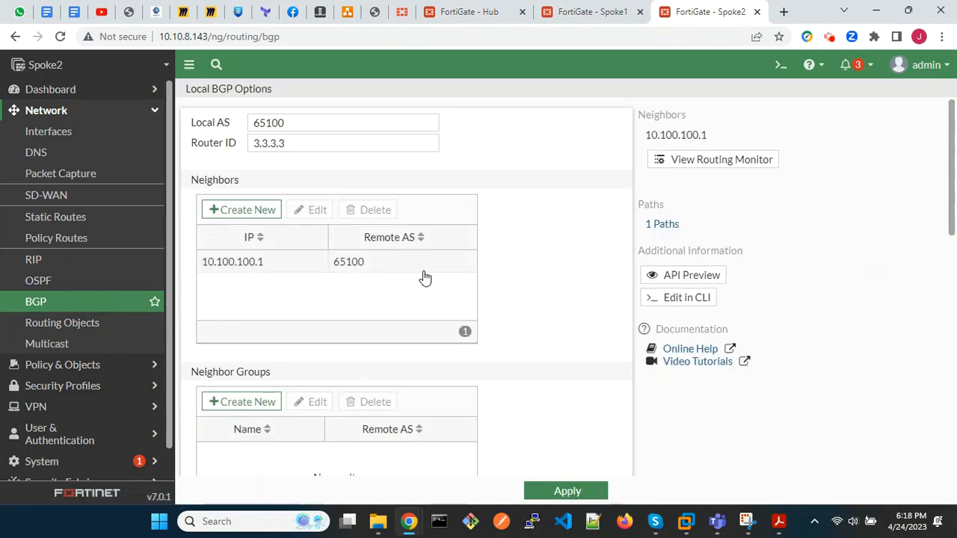
scroll(432, 207, "down", 5)
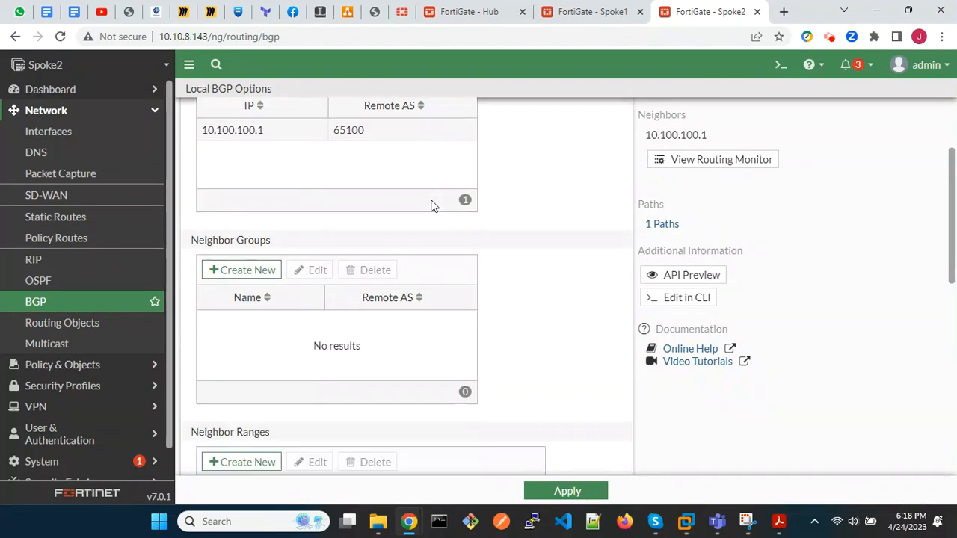
scroll(432, 205, "down", 3)
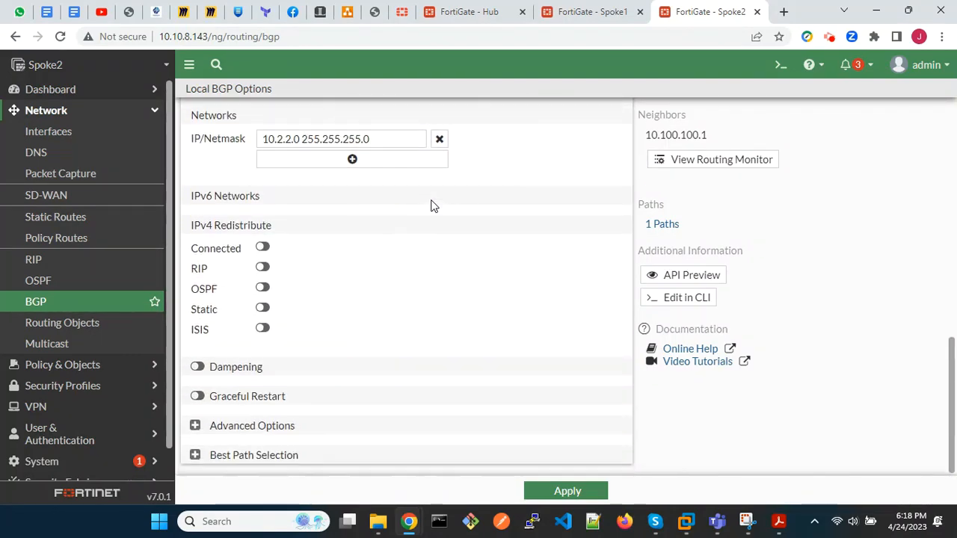
left_click(67, 306)
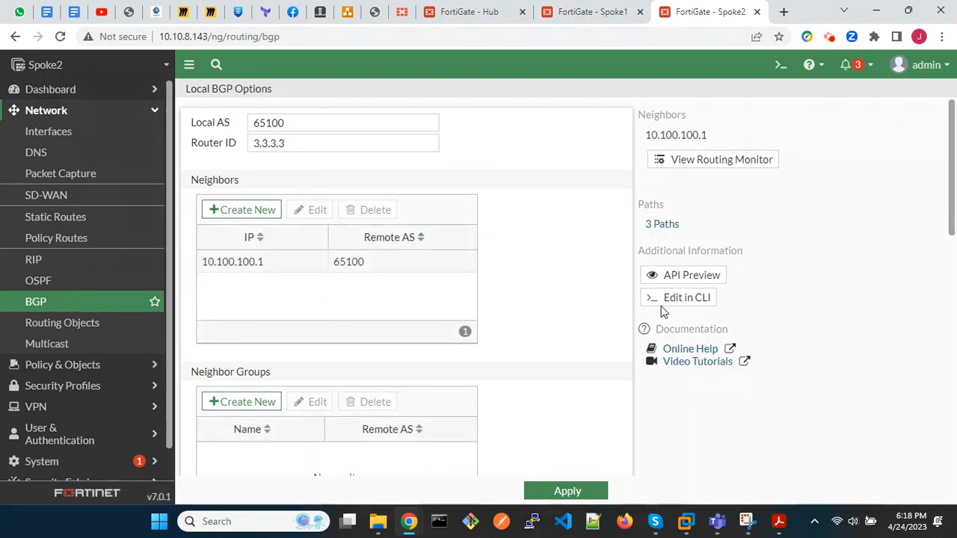
Open the BGP configuration in the CLI console and enter the configuration of neighbor 10.100.100.1 with config neighbor and edit.
left_click(687, 303)
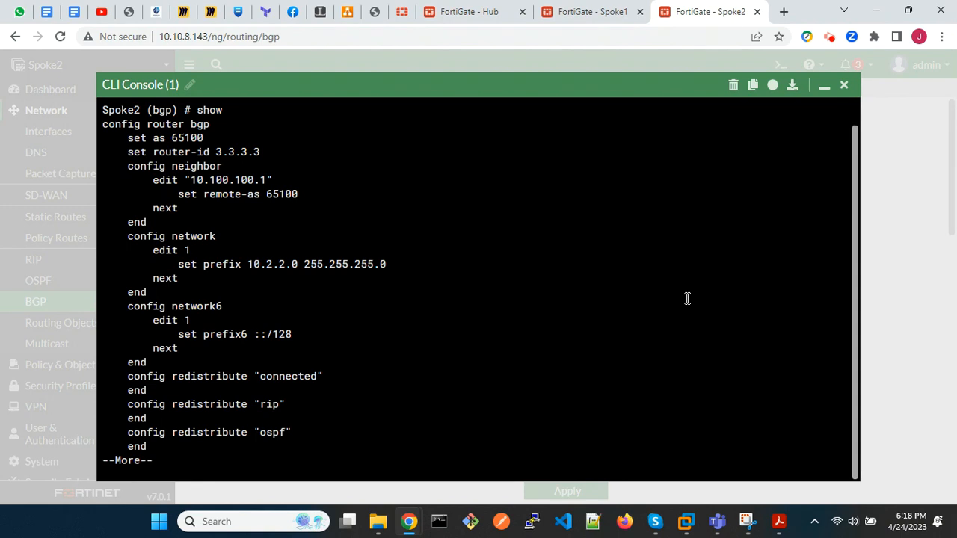
key("space")
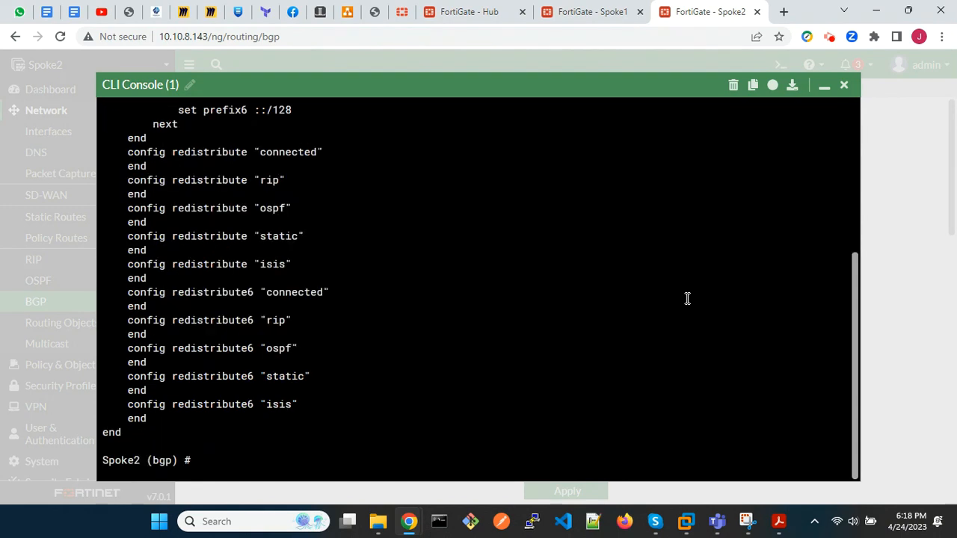
type("config neighbor")
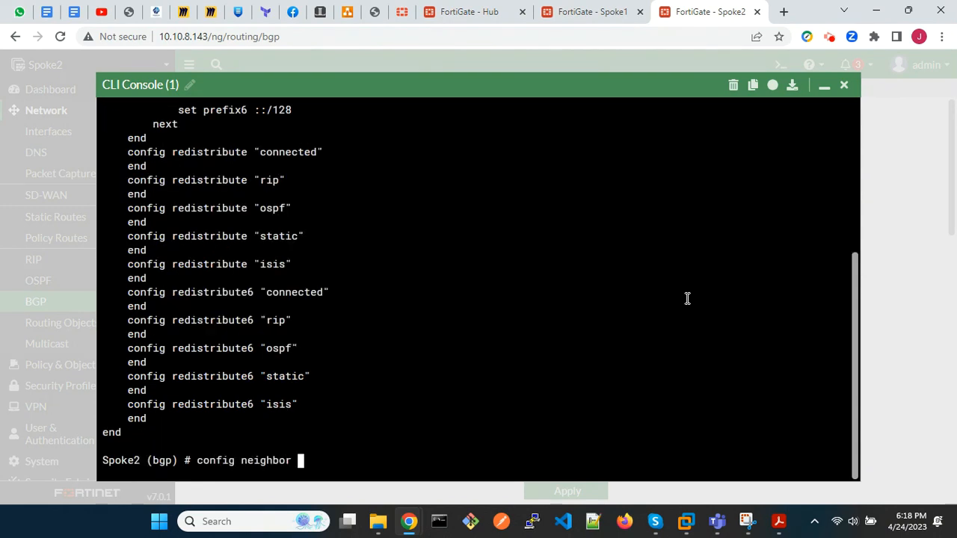
key("Return")
type("edit ?10")
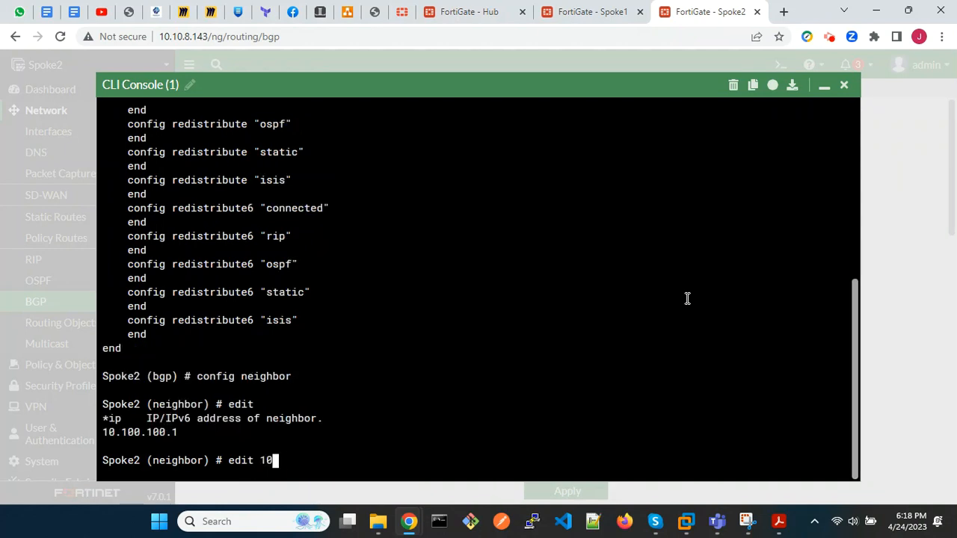
type(".100.100.1")
key("Return")
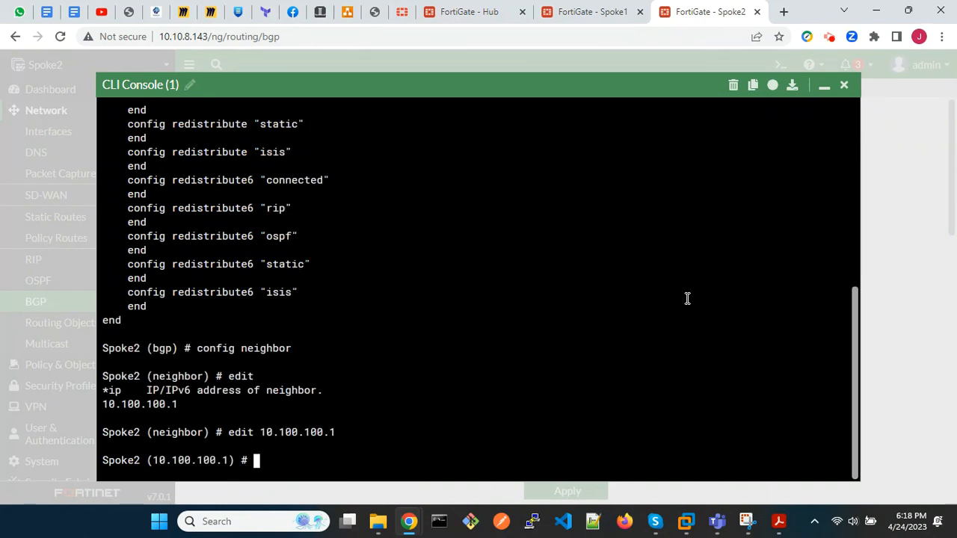
Set the neighbor's advertisement-interval to 1, show the neighbor configuration, then end the BGP configuration and close the CLI console.
type("set advertisement-interval")
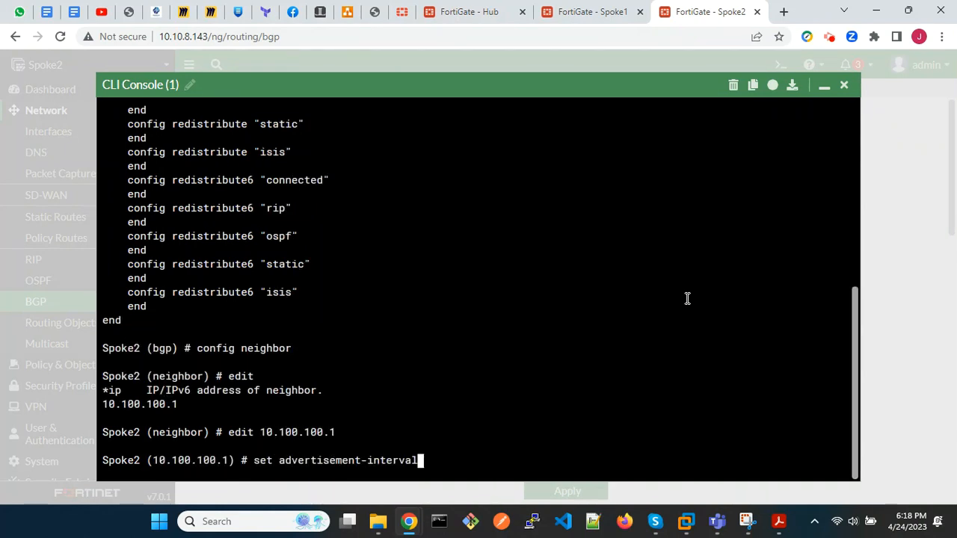
type(" 1")
key("Return")
type("show")
key("Return")
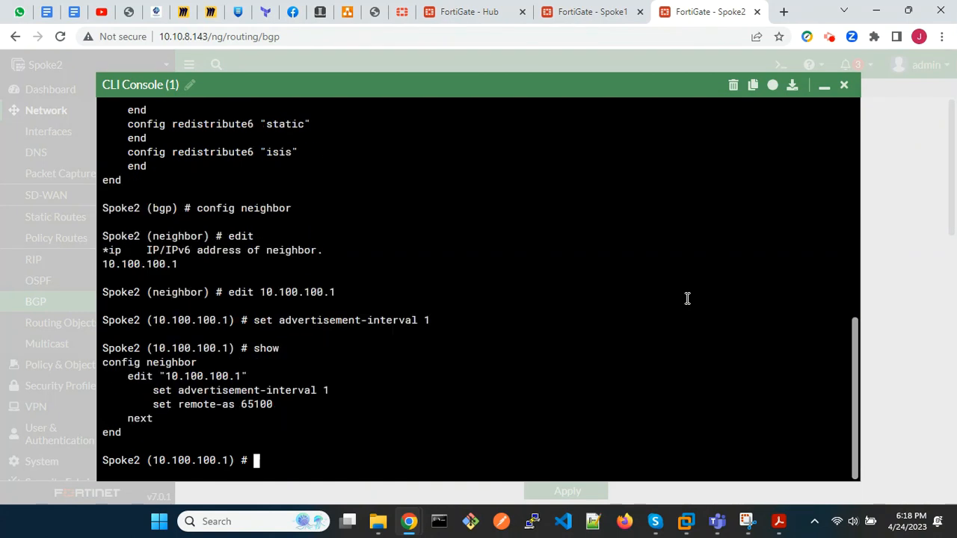
type("end")
key("Return")
type("end")
key("Return")
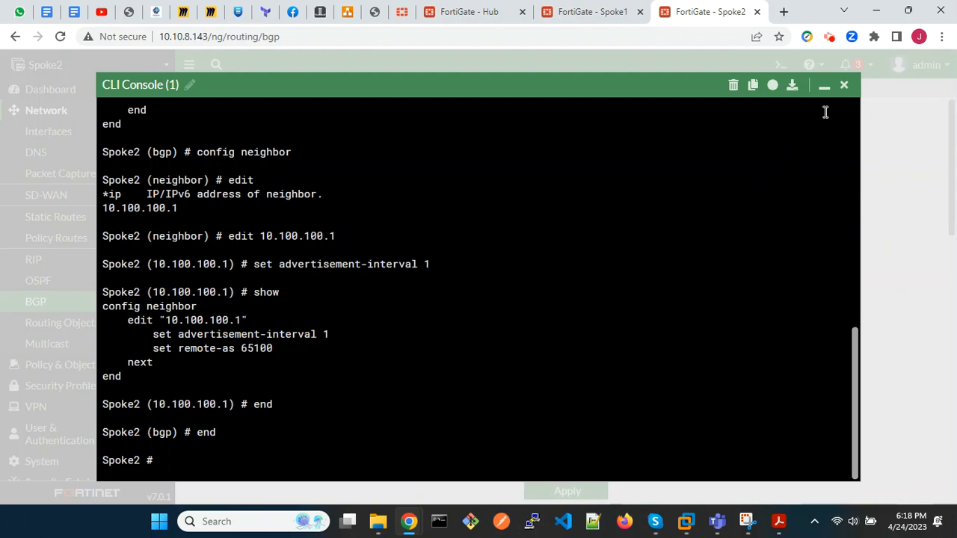
left_click(843, 85)
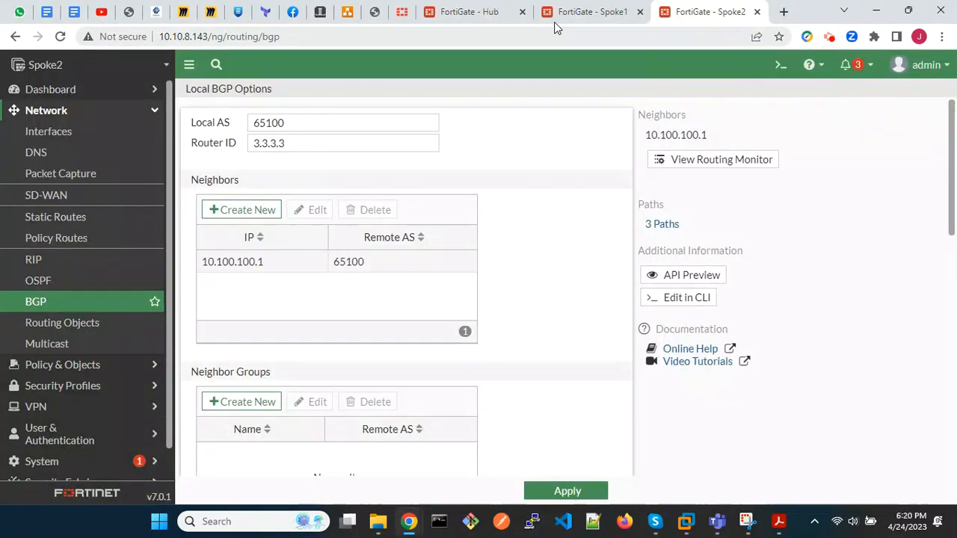
Switch to the Hub FortiGate, review its full BGP configuration in the CLI console, and leave the BGP context.
left_click(471, 17)
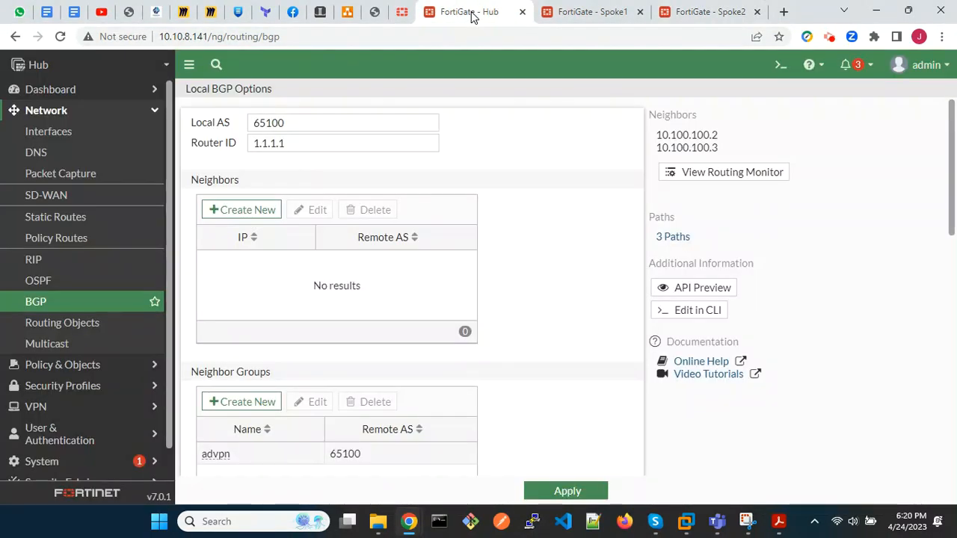
left_click(707, 309)
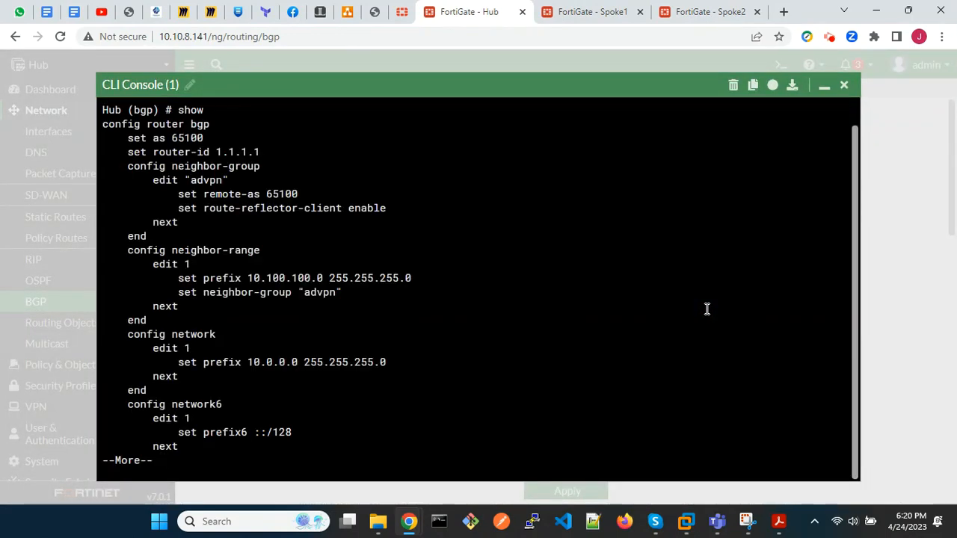
key("space")
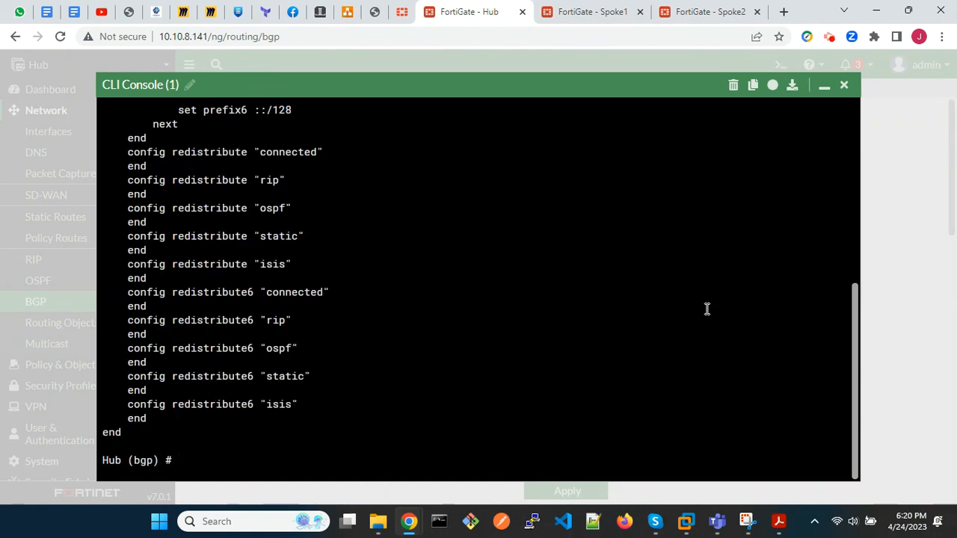
type("end")
key("Return")
Show the Hub's IPsec phase 1 settings with config vpn ipsec phase1-interface, then end that context.
type("confi")
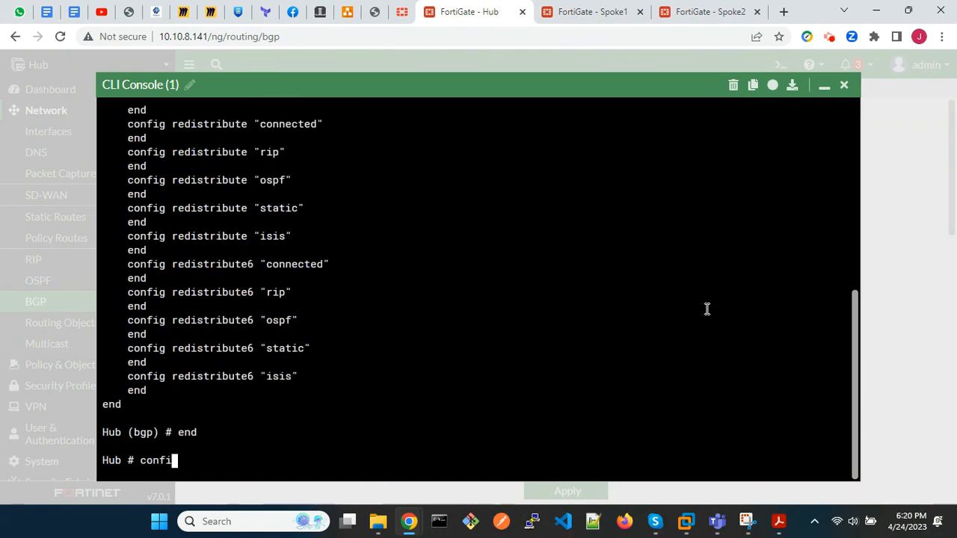
type("g vpn ipsec ")
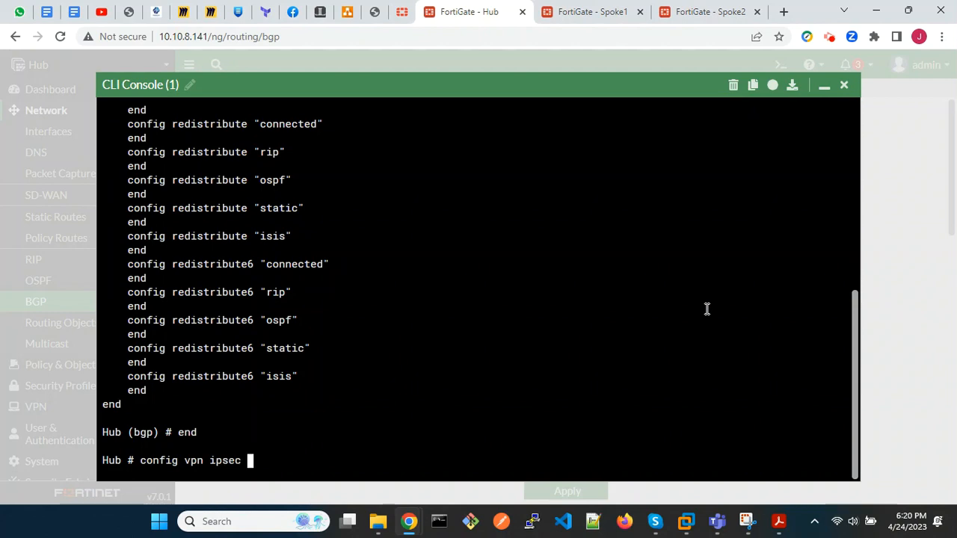
type("phase1-interface")
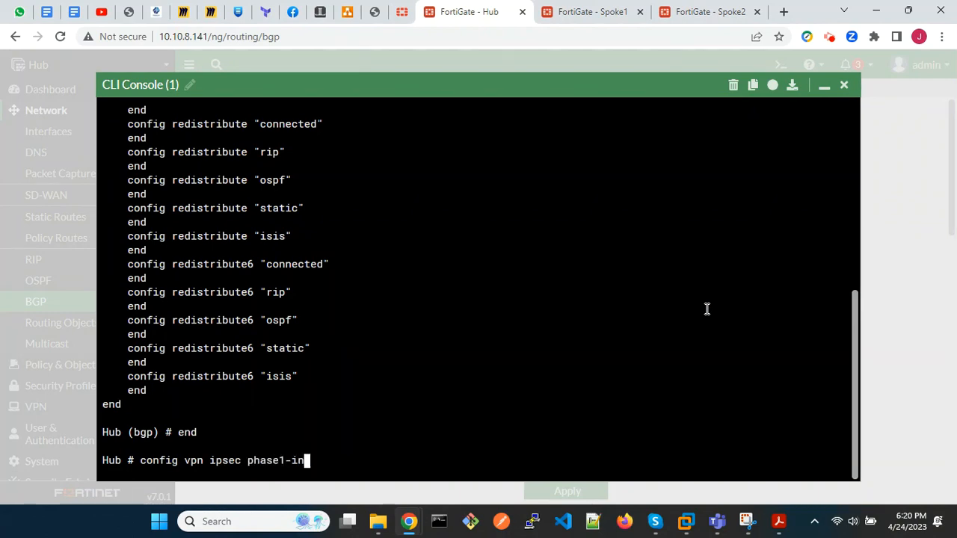
key("Return")
type("show")
key("Return")
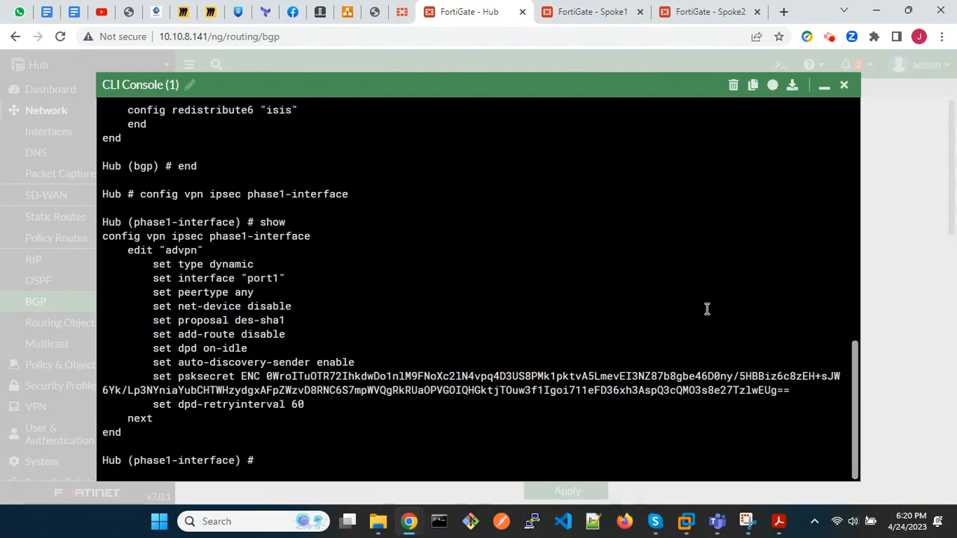
type("end")
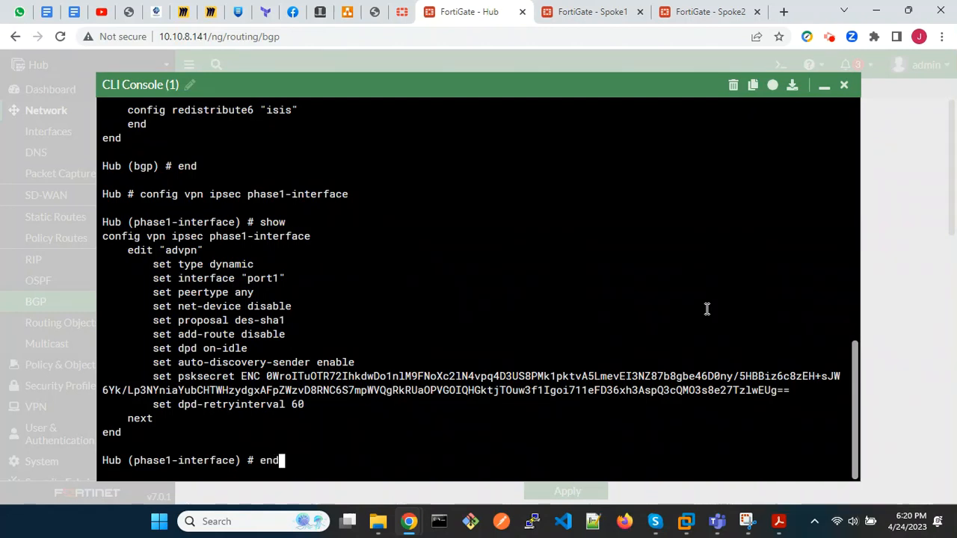
key("Return")
Show the Hub's IPsec phase 2 settings with config vpn ipsec phase2-interface, then end that context and close the console.
type("confi")
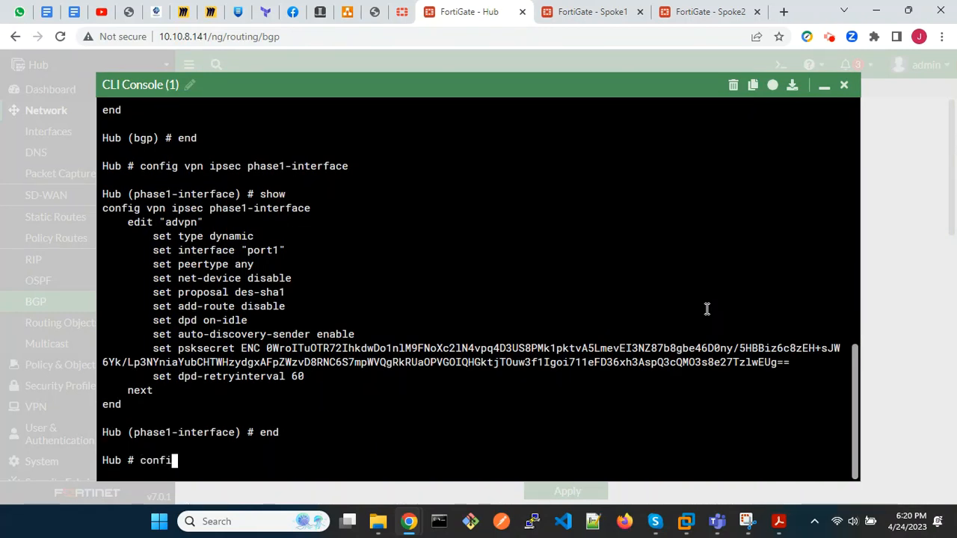
type("g vpn in")
type("sec phase2-interface")
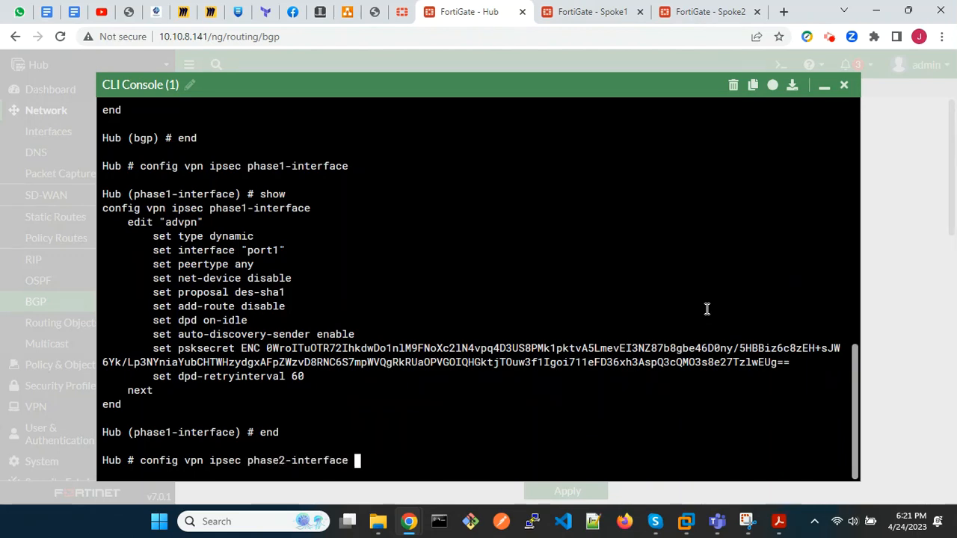
key("Return")
type("show")
key("Return")
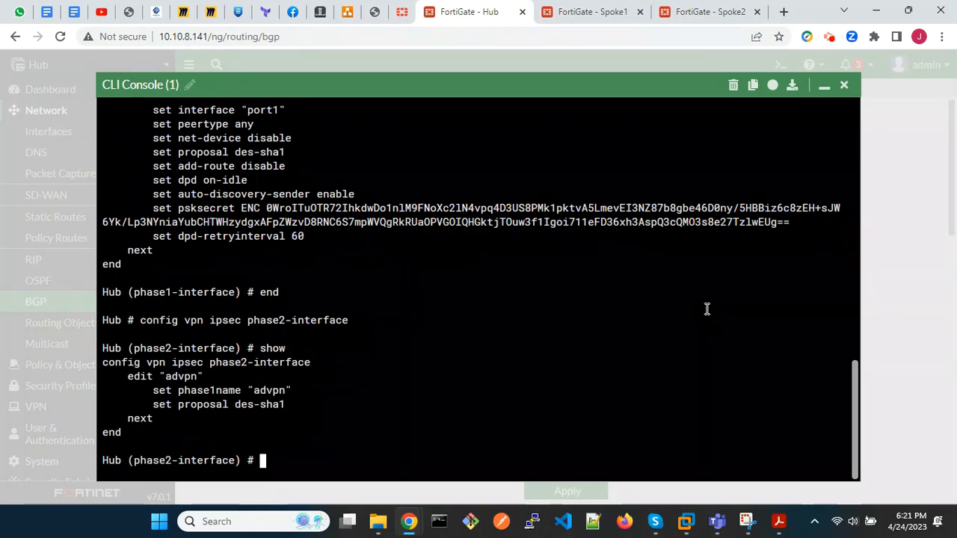
type("en")
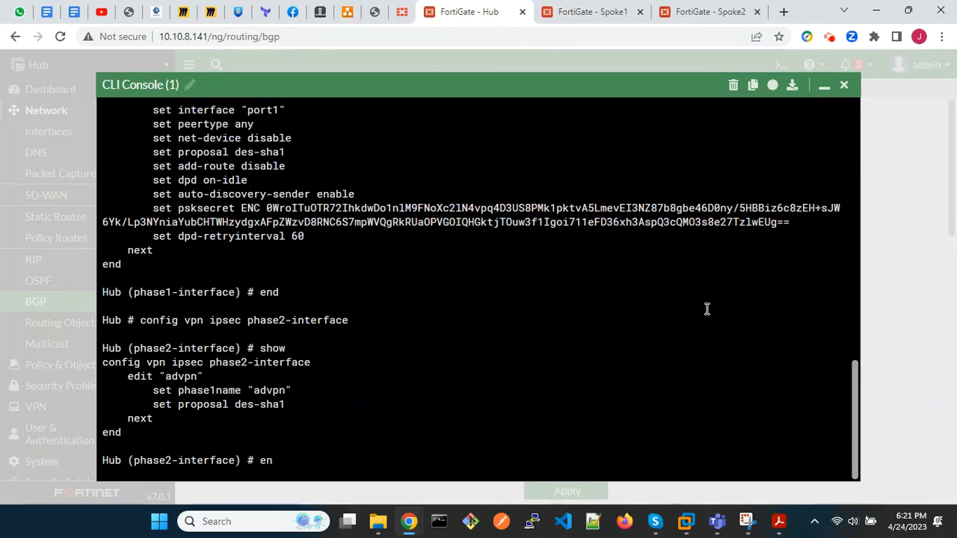
type("d")
key("Return")
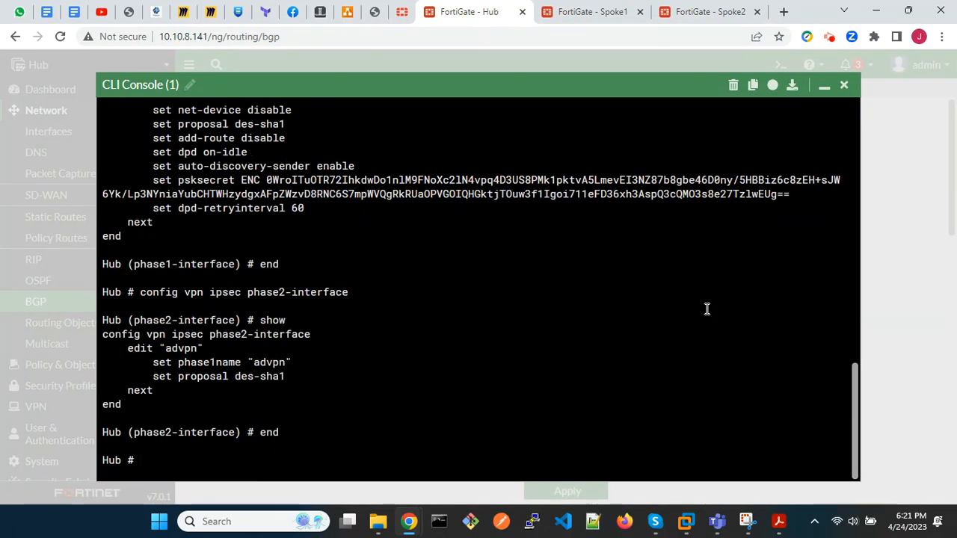
left_click(844, 85)
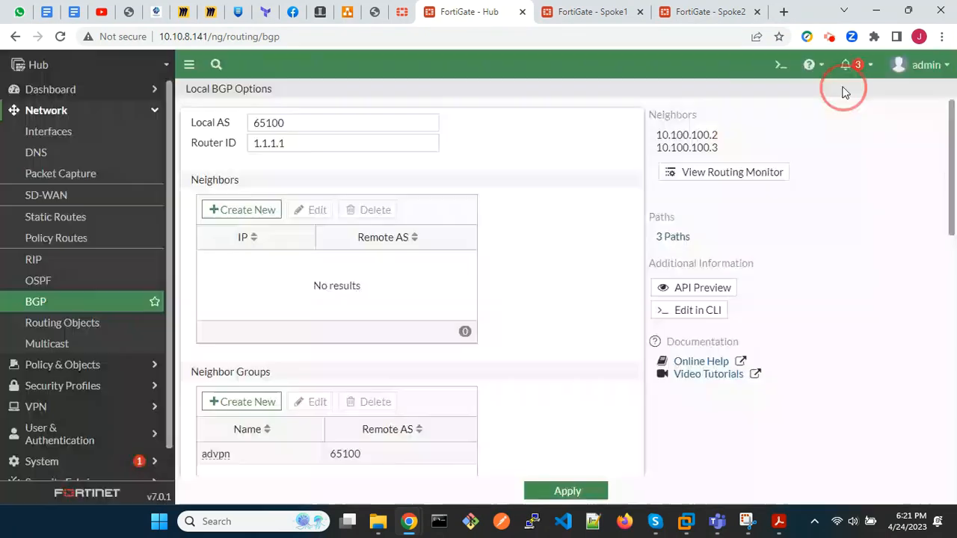
Switch to the Spoke1 FortiGate, review its full BGP configuration in the CLI console, and leave the BGP context.
left_click(581, 15)
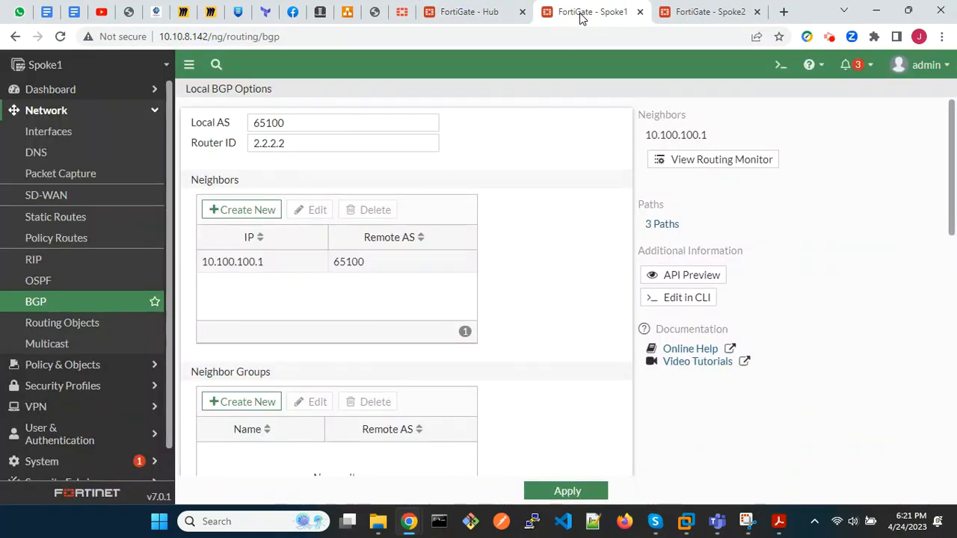
left_click(688, 297)
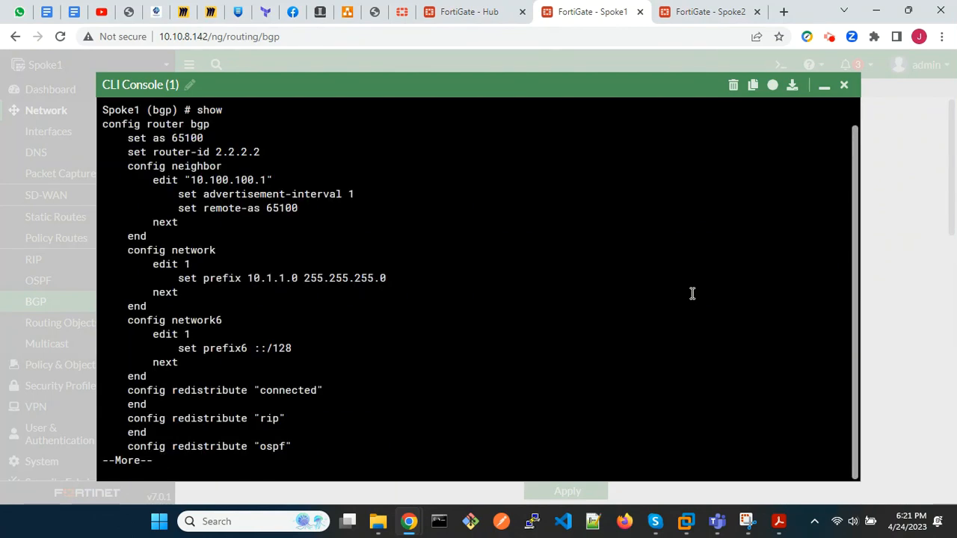
key("space")
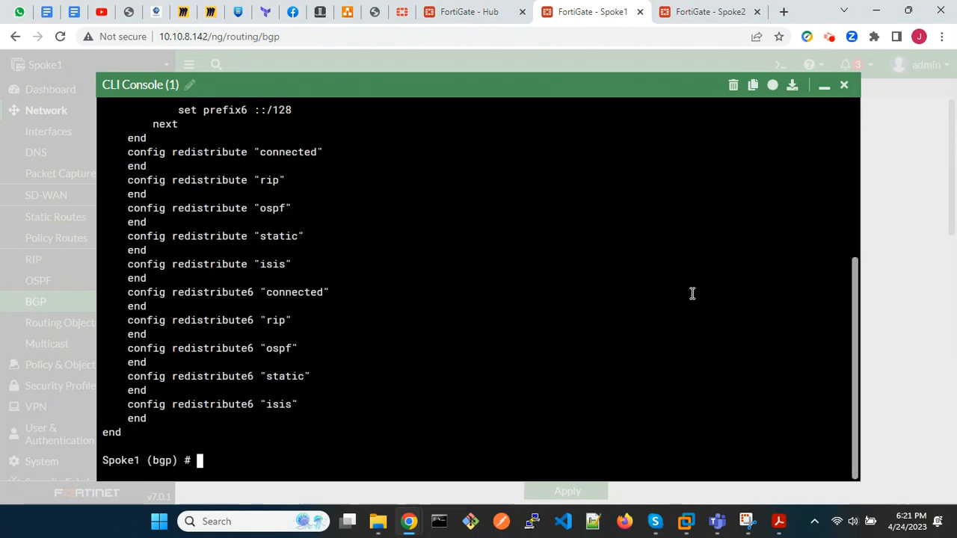
type("en")
key("Return")
Show Spoke1's IPsec phase 1 settings with config vpn ipsec phase1-interface, then end that context.
type("config")
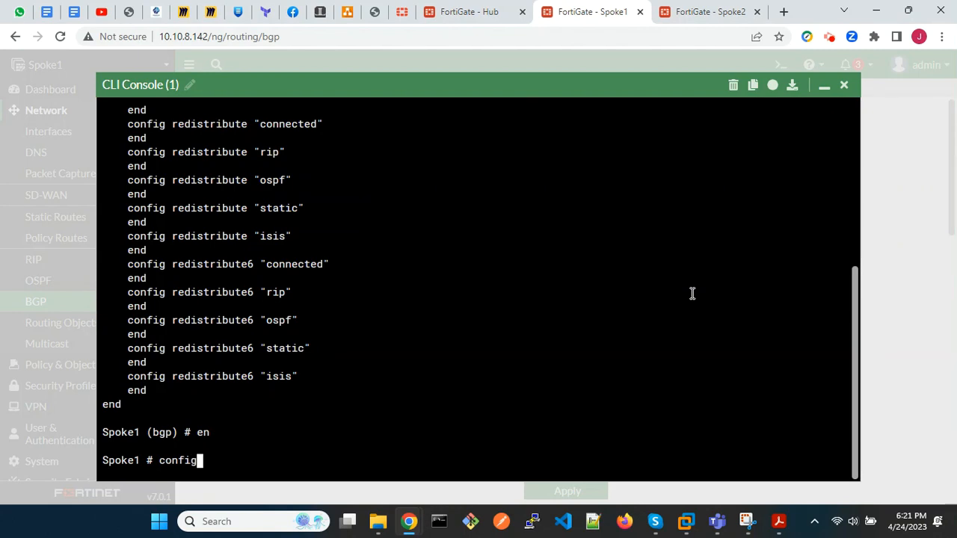
type(" vpn ipsec ")
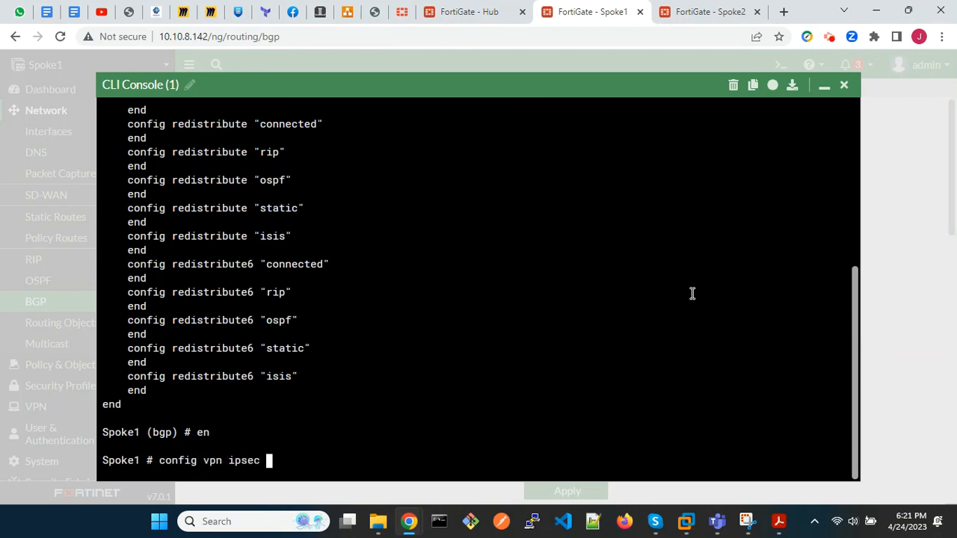
type("phase1-interface")
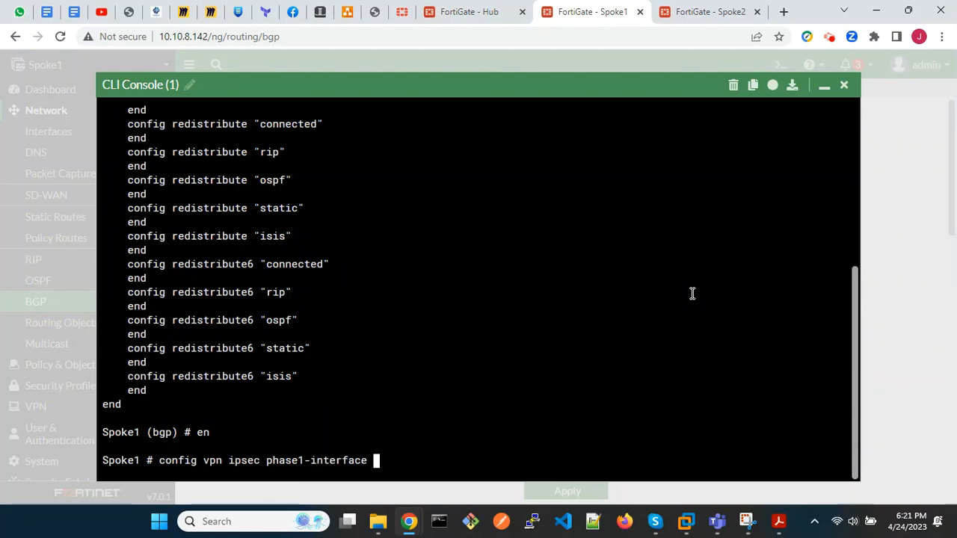
key("Return")
type("show")
key("Return")
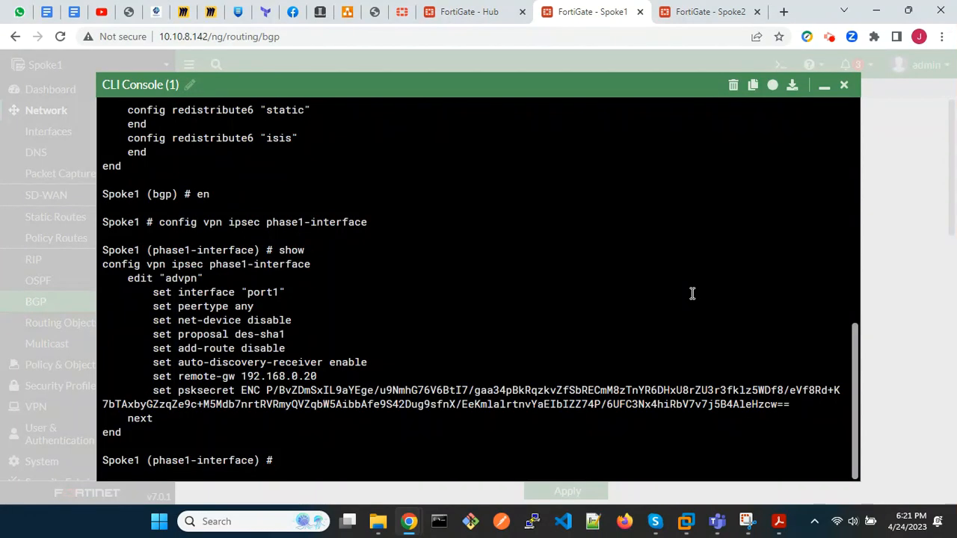
type("end")
key("Return")
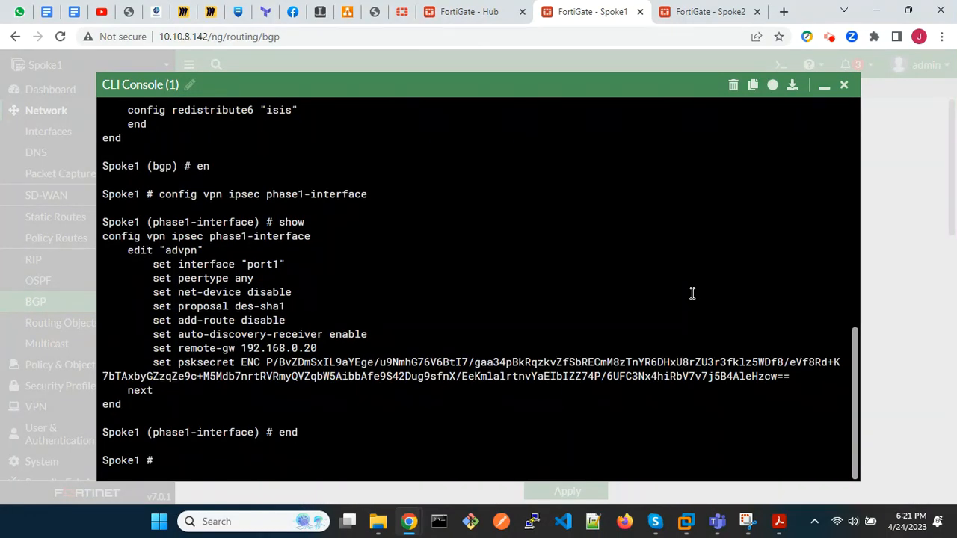
Show Spoke1's IPsec phase 2 settings with config vpn ipsec phase2-interface, then close the CLI console.
type("end")
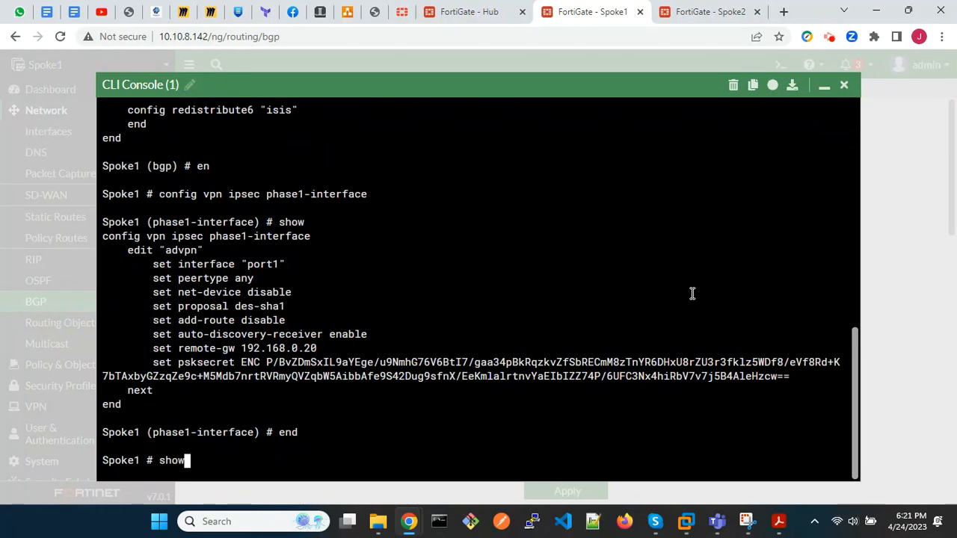
key("Up")
key("BackSpace")
key("BackSpace")
key("BackSpace")
key("BackSpace")
key("BackSpace")
key("BackSpace")
key("BackSpace")
key("BackSpace")
key("BackSpace")
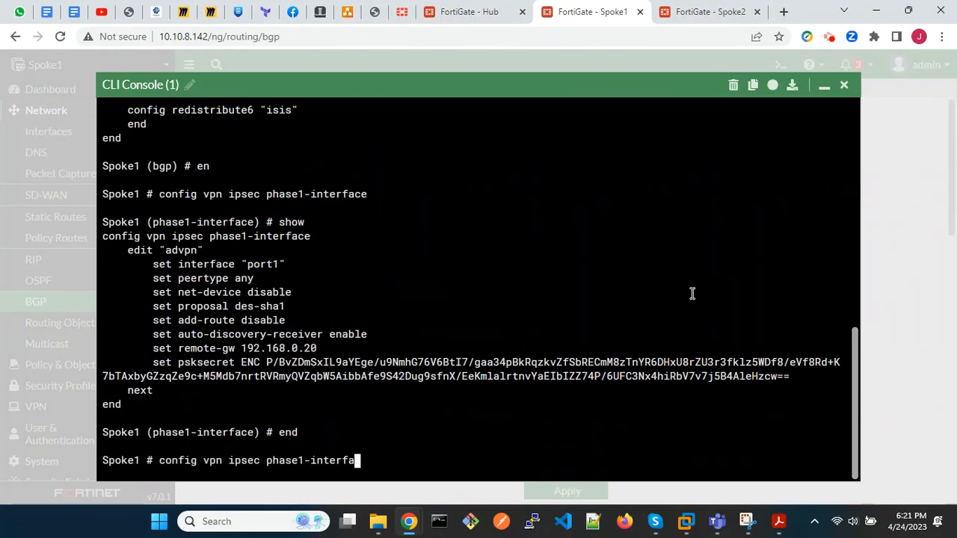
key("BackSpace")
key("BackSpace")
type("2-interface")
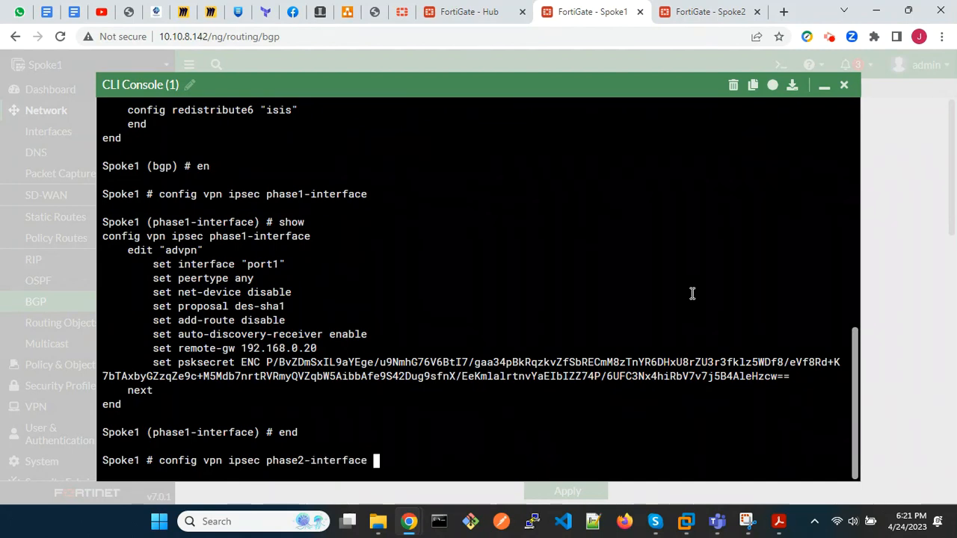
key("Return")
type("show")
key("Return")
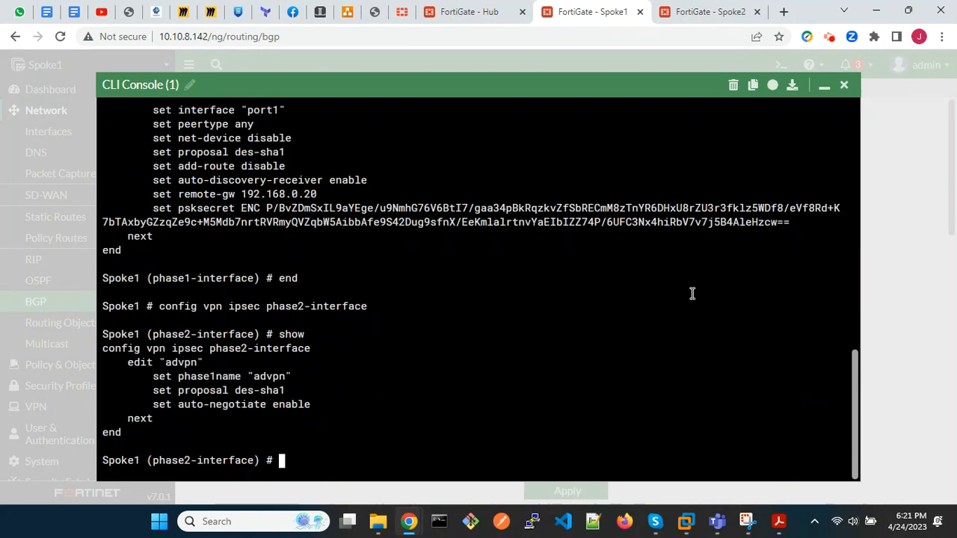
left_click(844, 85)
Return to the Hub's status dashboard and expand the IPsec widget to check the ADVPN tunnels' status and traffic.
left_click(465, 21)
left_click(141, 91)
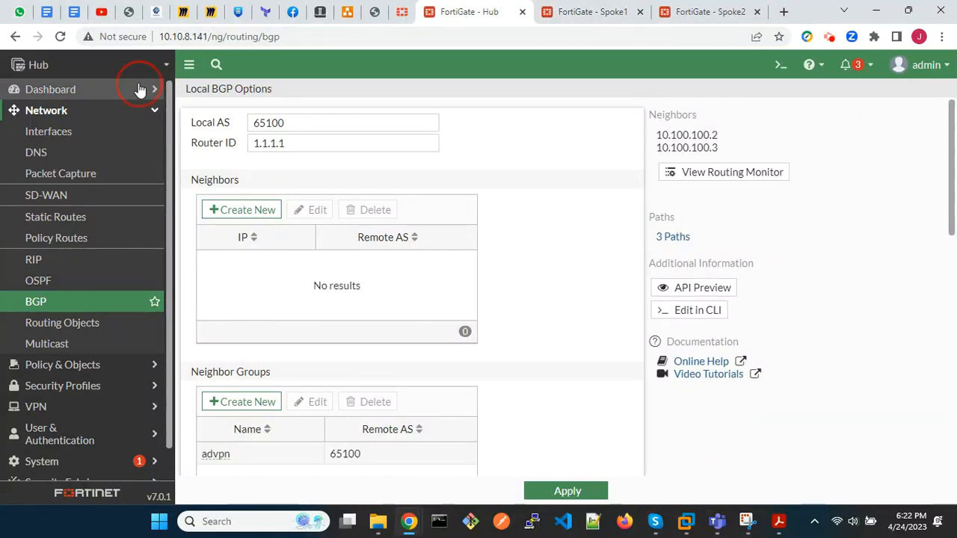
left_click(77, 118)
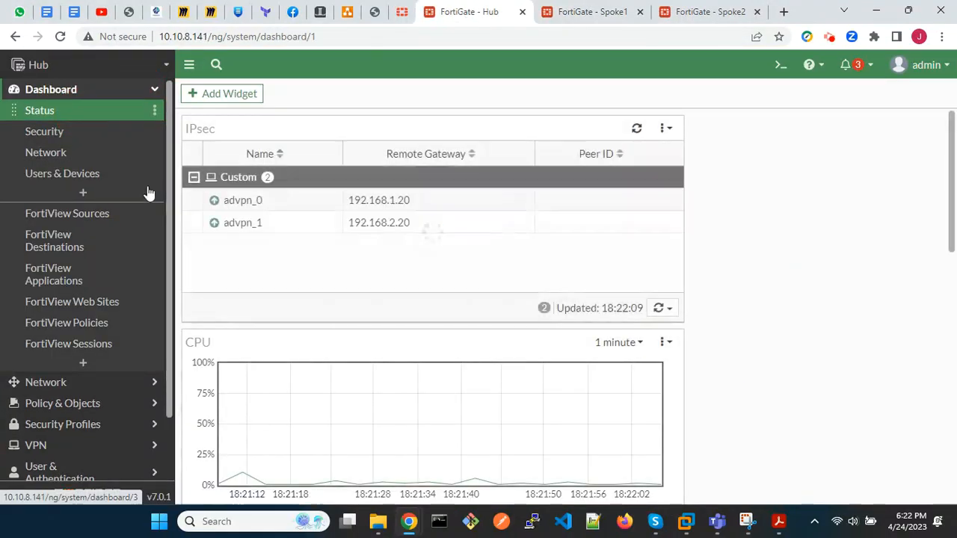
left_click(423, 248)
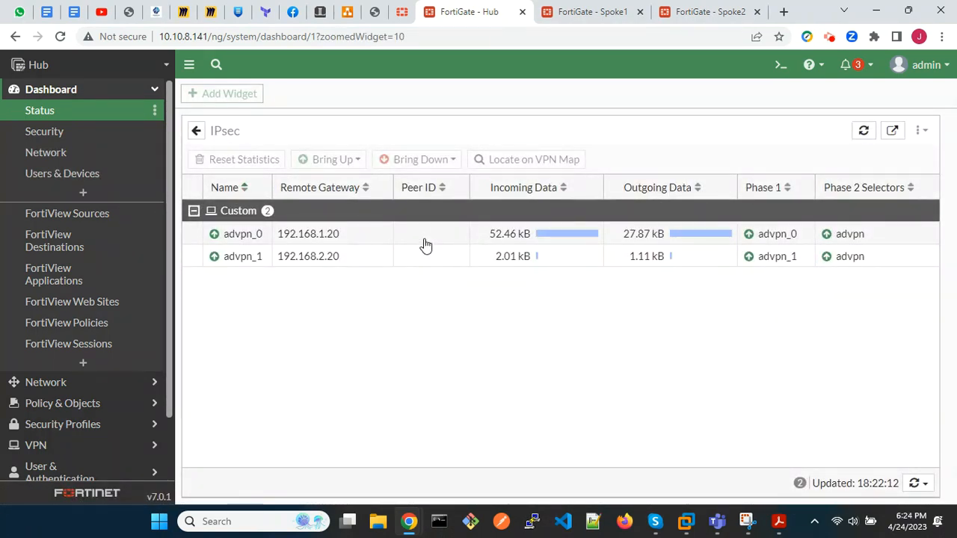
Switch to the Spoke1 FortiGate and set the ping source to 10.1.1.1 in the CLI console with execute ping-options source.
left_click(585, 12)
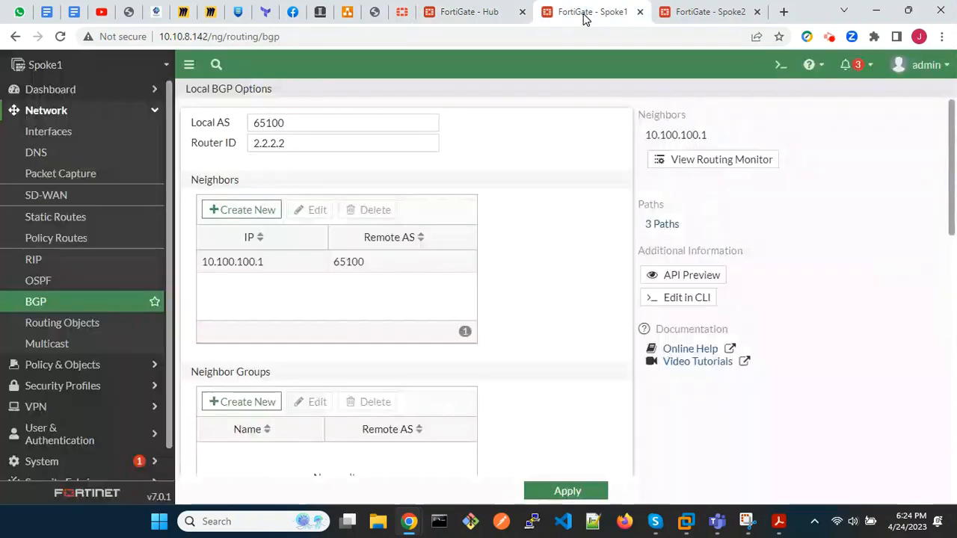
left_click(782, 65)
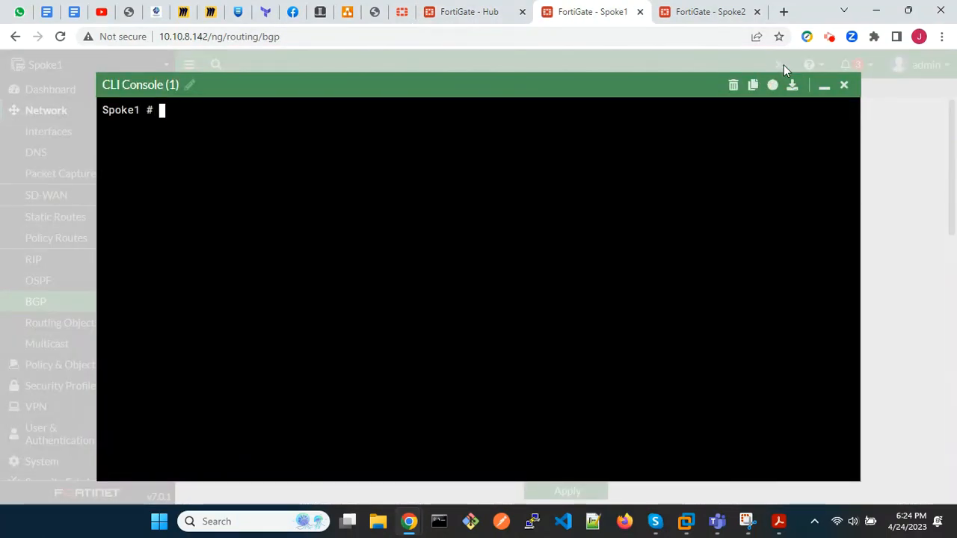
type("execute ping-o")
type("po")
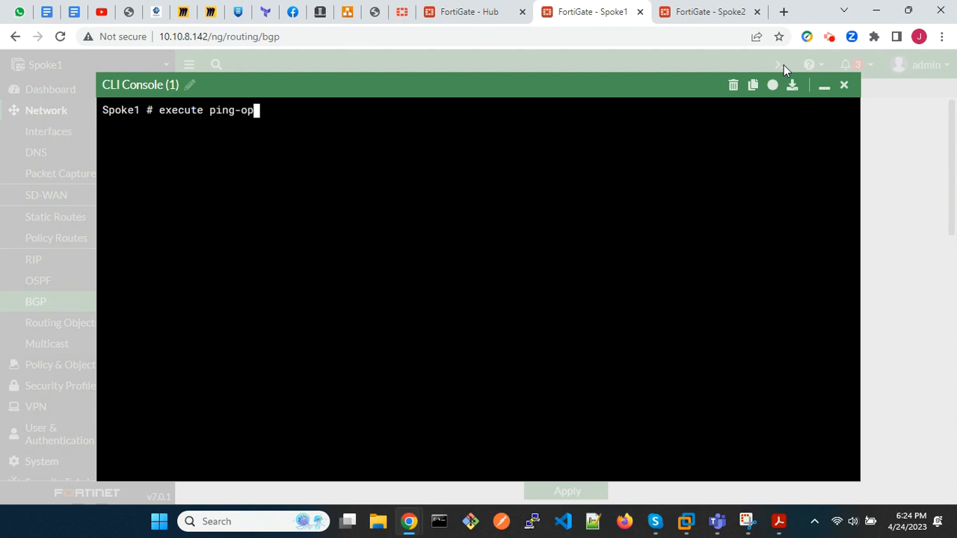
key("BackSpace")
type("tions source ")
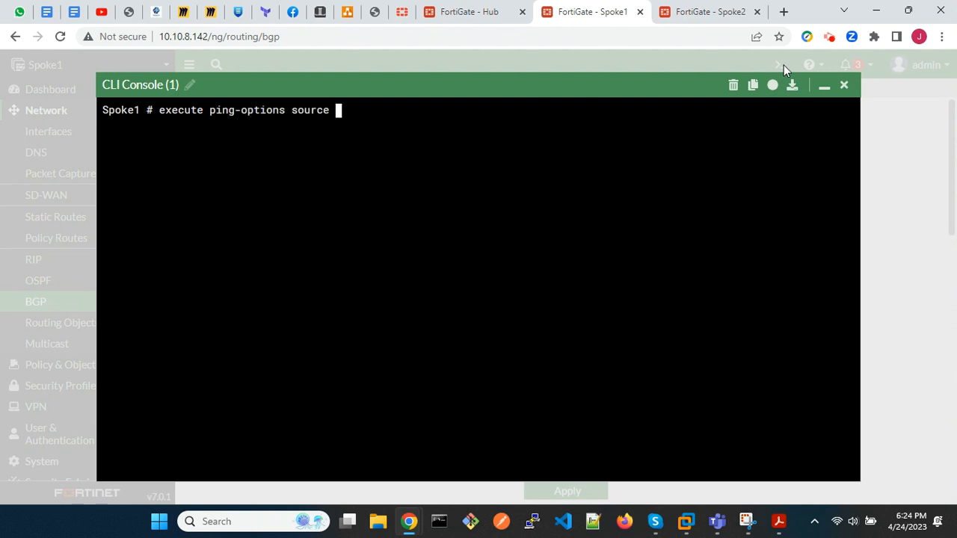
type("01")
type("0.1.1.1")
key("Return")
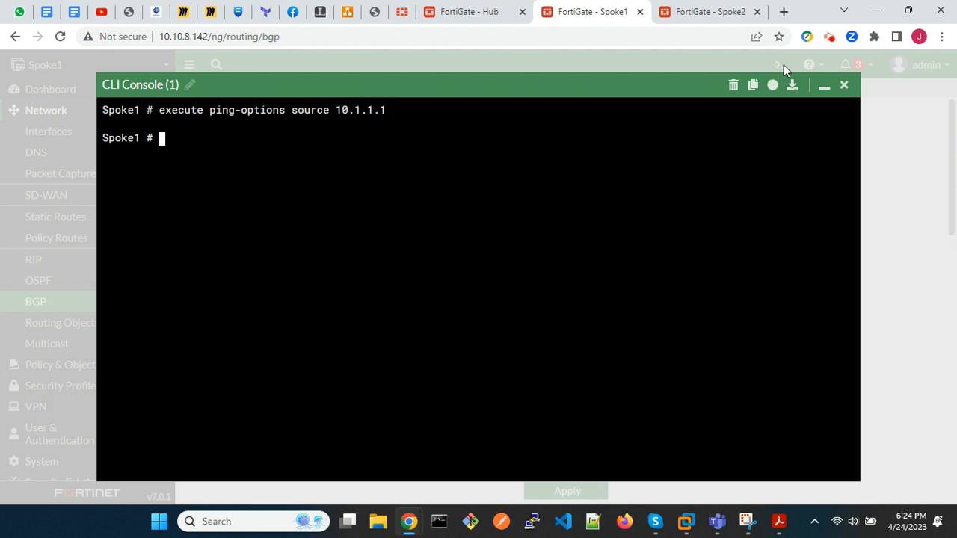
Ping the Hub's LAN address 10.0.0.1 from Spoke1 with execute ping.
type("execute ping 10.")
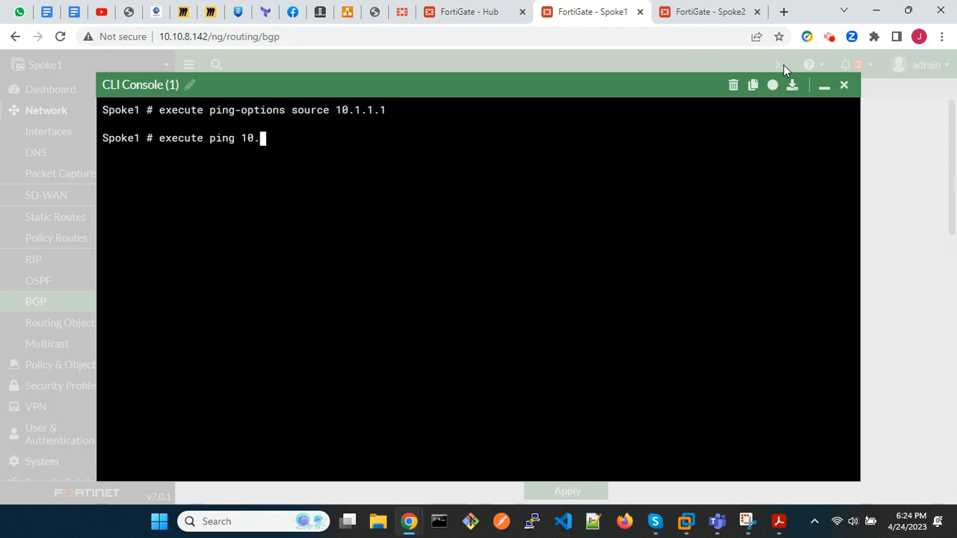
type("0.0.1")
key("Return")
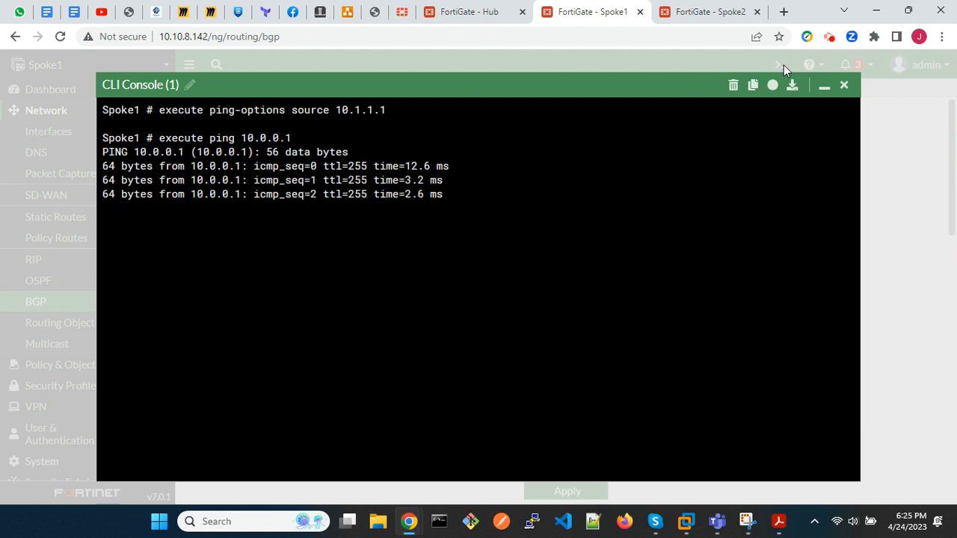
Ping Spoke2's LAN address 10.2.2.1 from Spoke1 with execute ping.
key("Up")
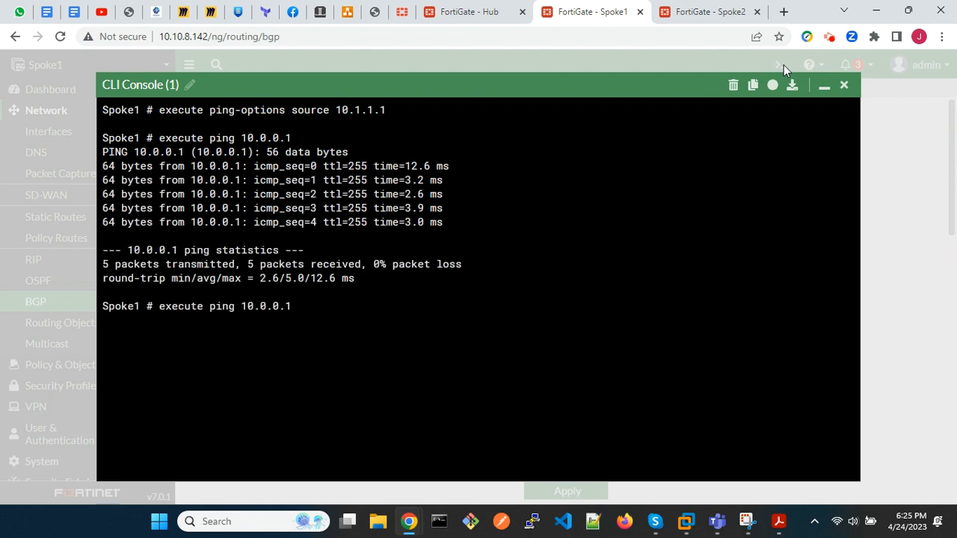
key("BackSpace")
key("BackSpace")
type("2")
key("Return")
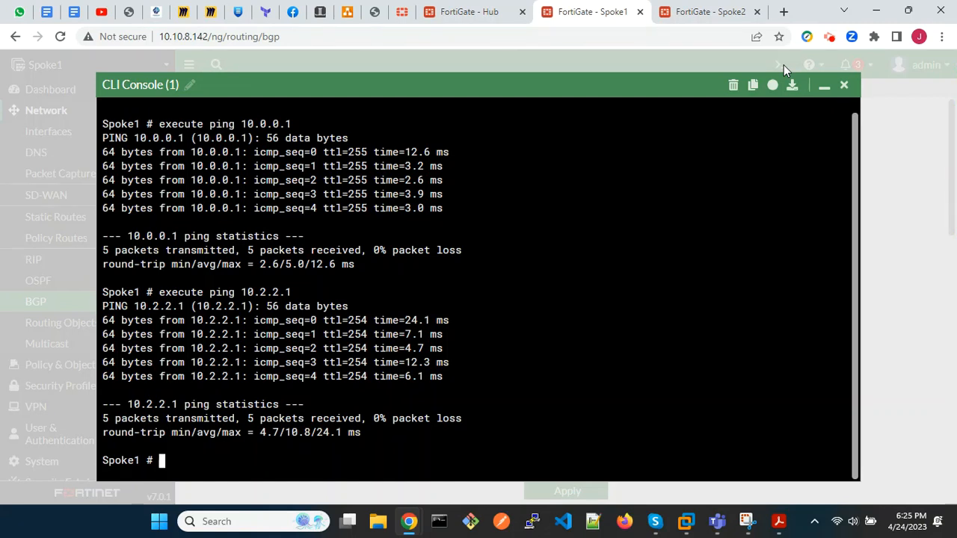
List Spoke1's IPsec tunnels with diagnose vpn tunnel list.
type("diagnose vpn")
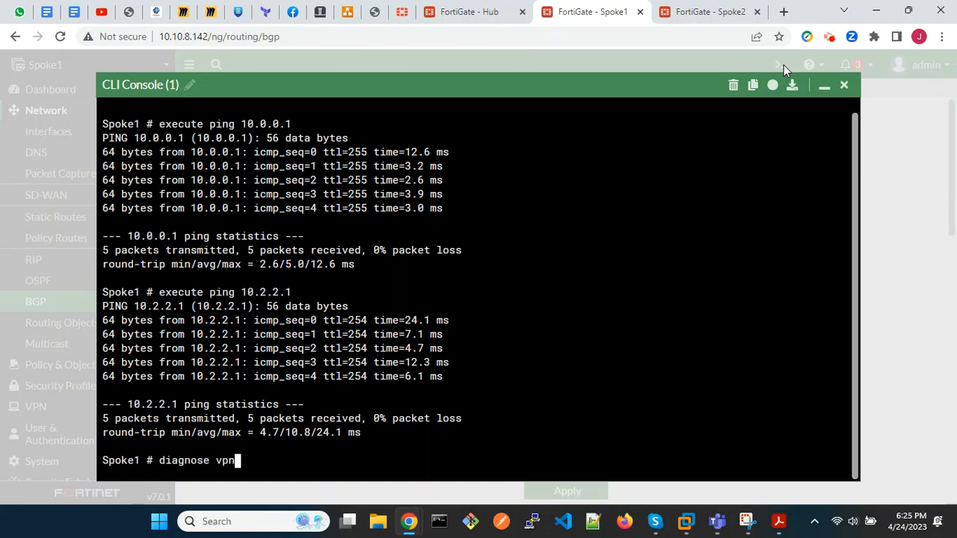
type(" tunnel list")
key("Return")
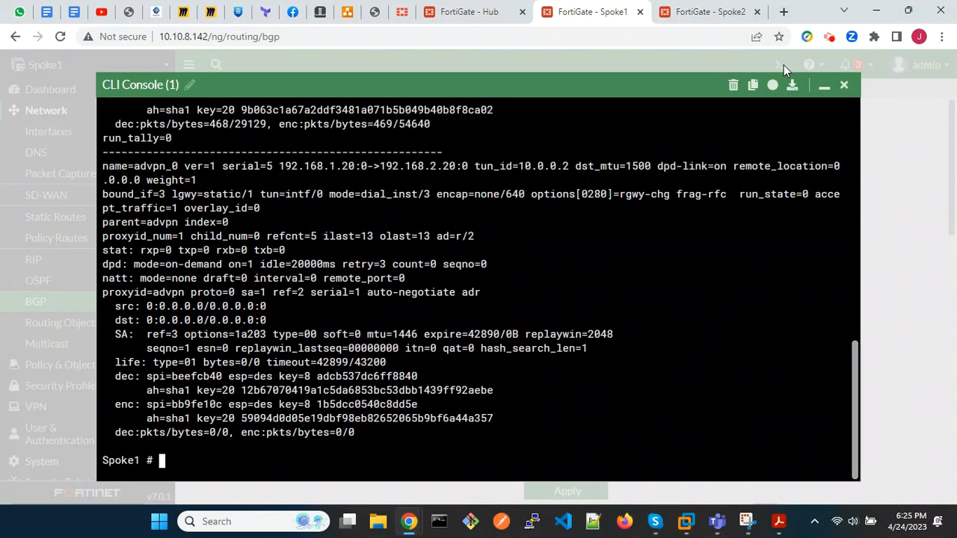
Show Spoke1's BGP neighbor summary and learned networks with get router info bgp summary and get router info bgp network.
type("get router")
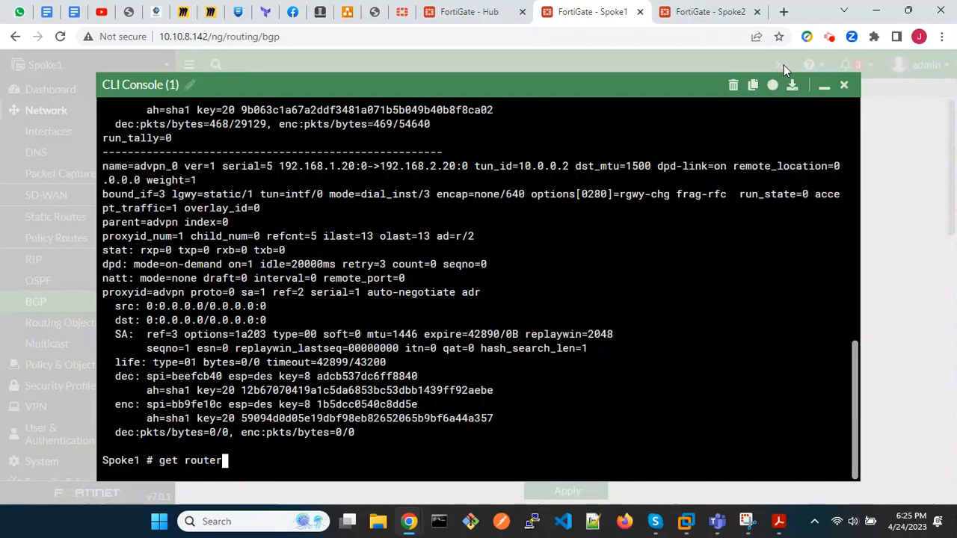
type(" info ")
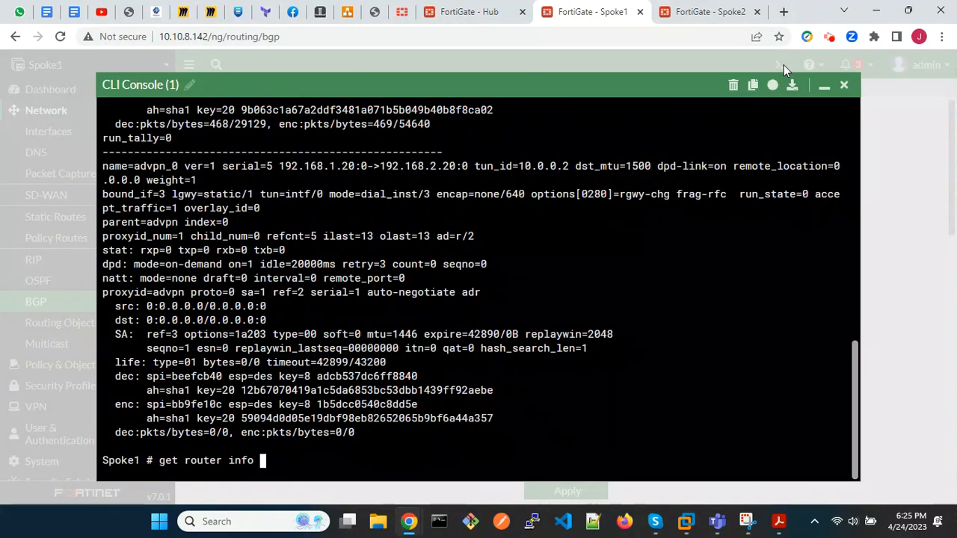
type("bgp summary")
key("Return")
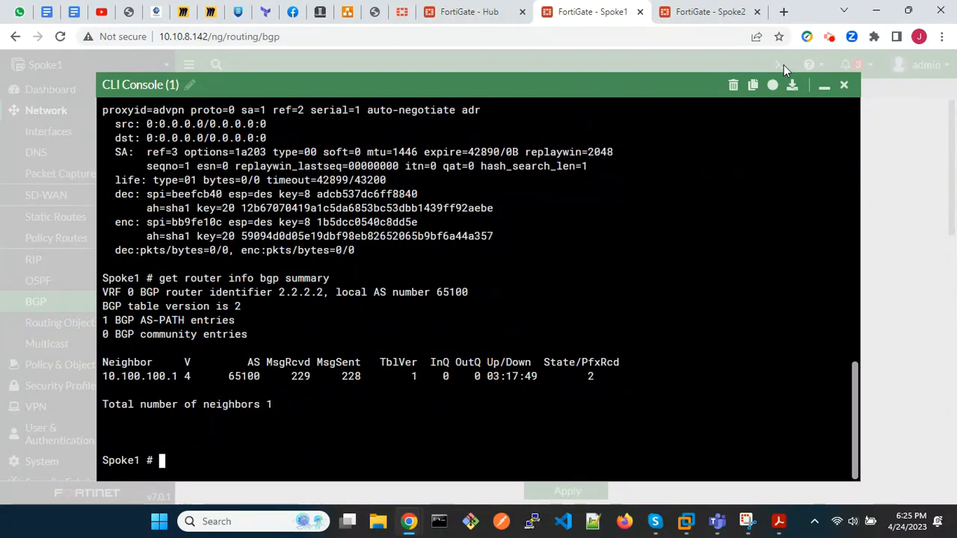
type("get router info bgp network")
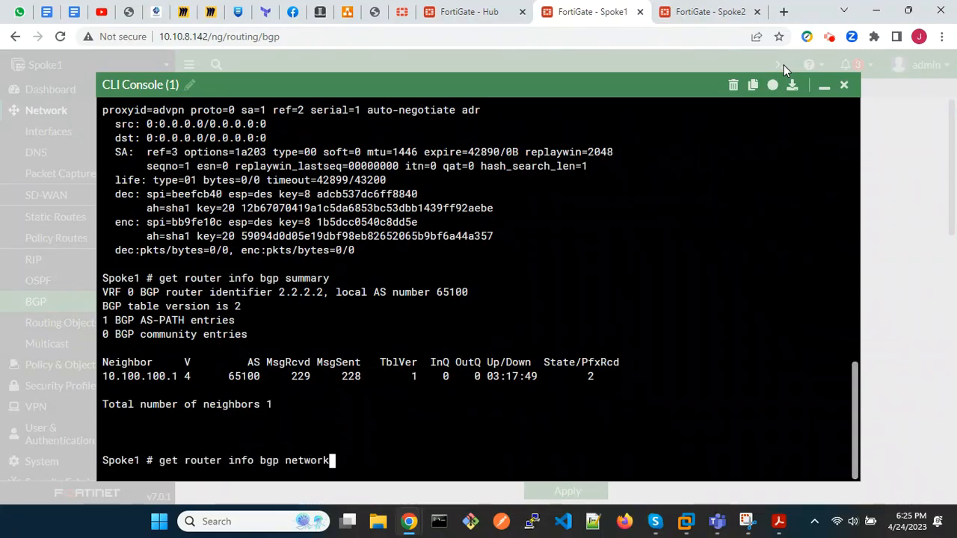
key("Return")
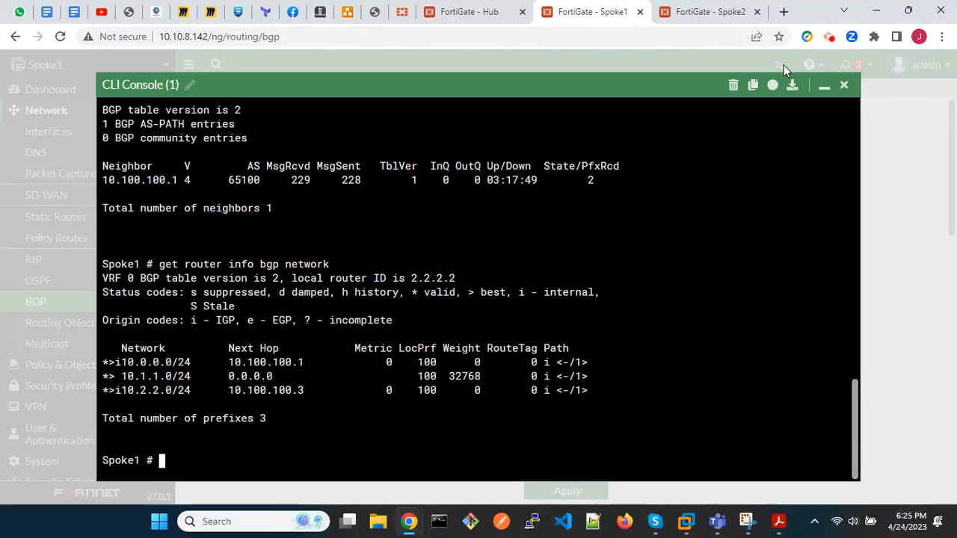
List the execute traceroute-options parameters on Spoke1 and set the traceroute source to 10.1.1.1.
type("execute ")
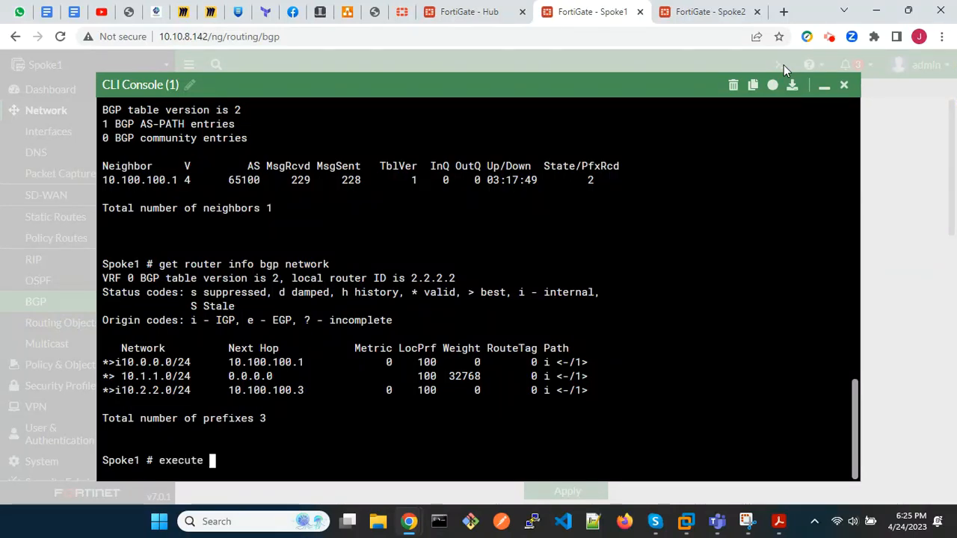
type("traceroute-options")
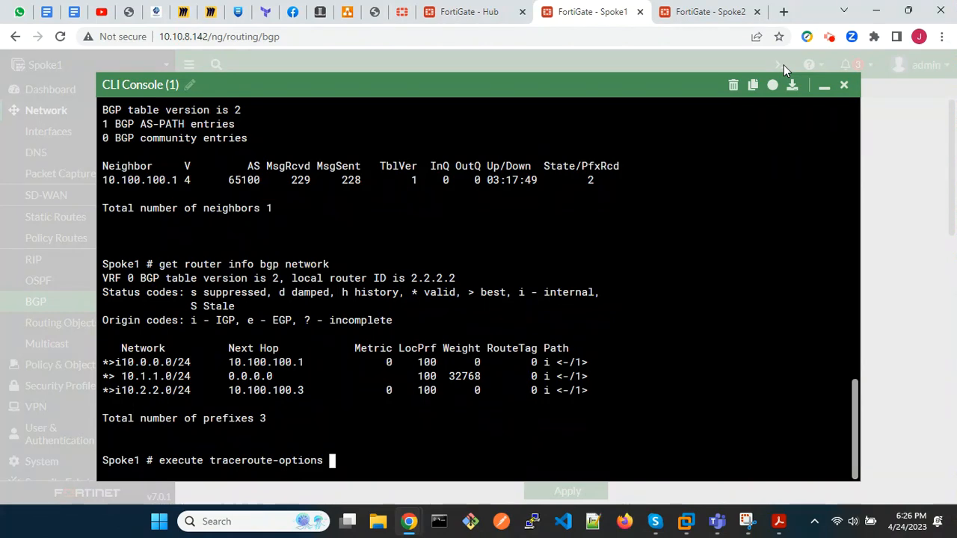
key("question")
type("dev")
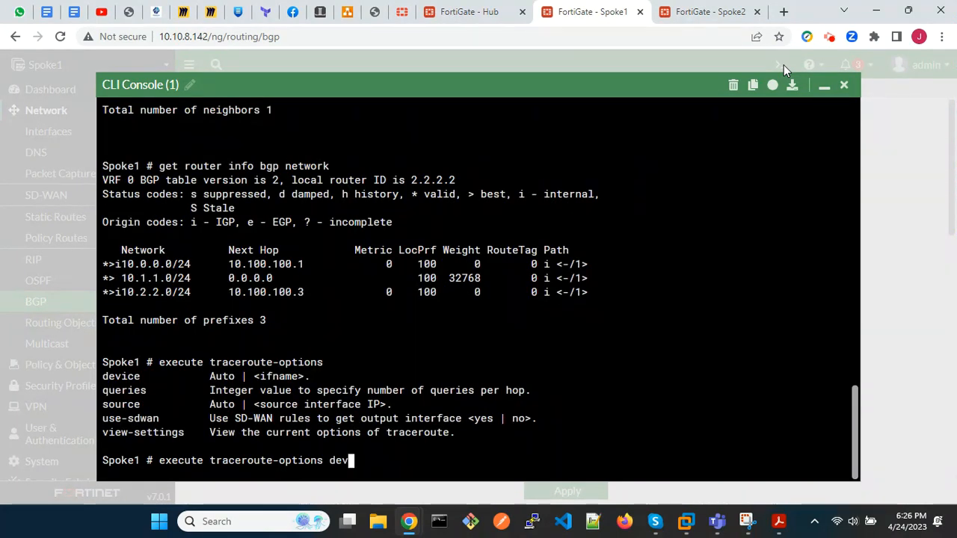
key("BackSpace")
key("BackSpace")
key("BackSpace")
type("source ")
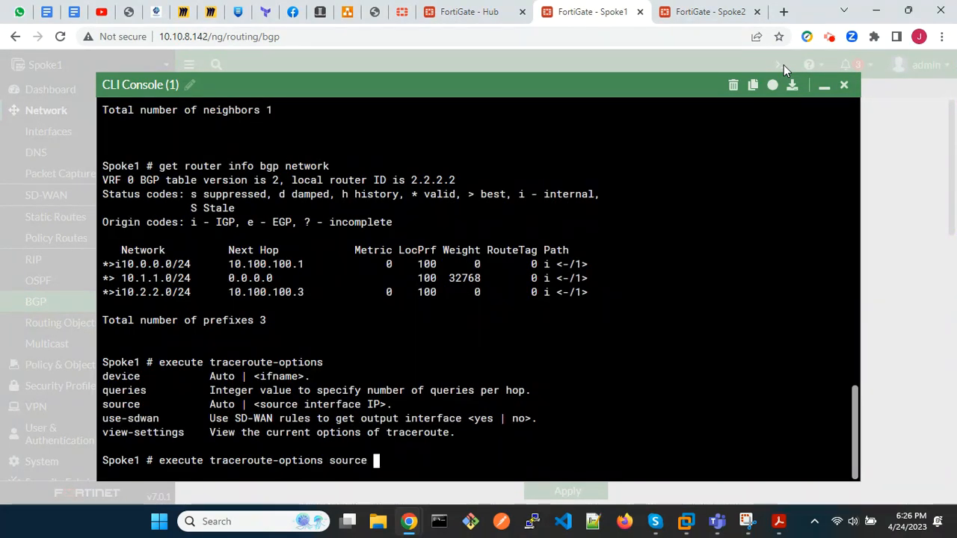
type("10.1")
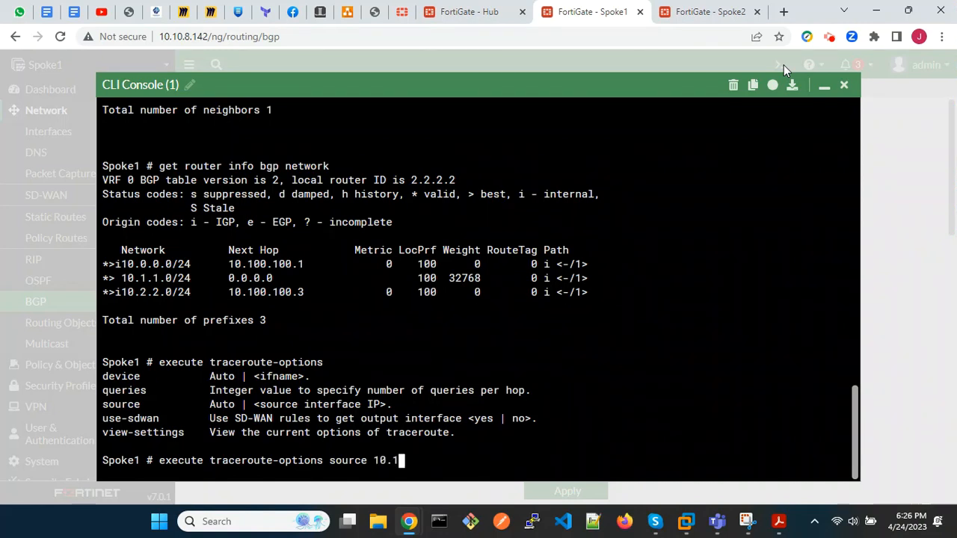
type(".1.1")
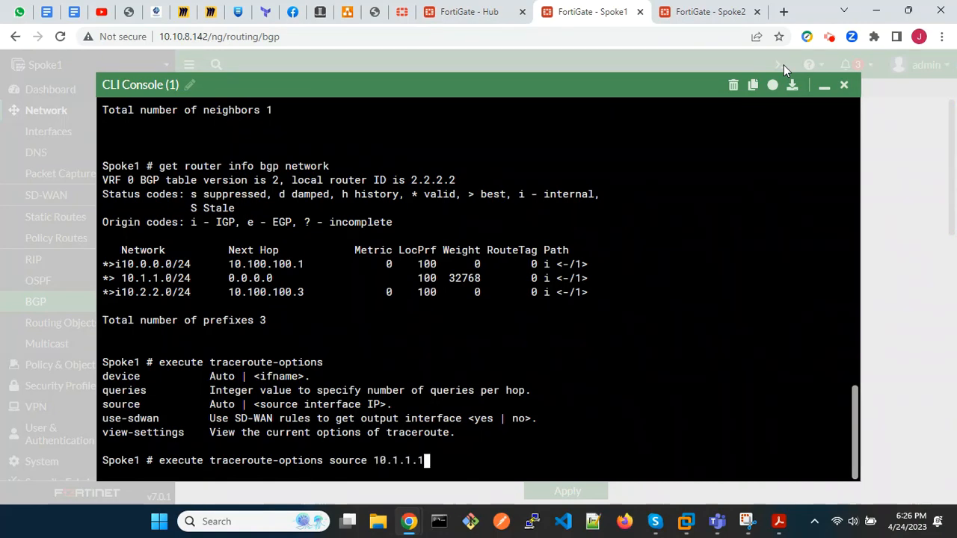
key("Return")
Trace the route from Spoke1 to the Hub's LAN address 10.0.0.1 with execute traceroute.
type("execute traceroute")
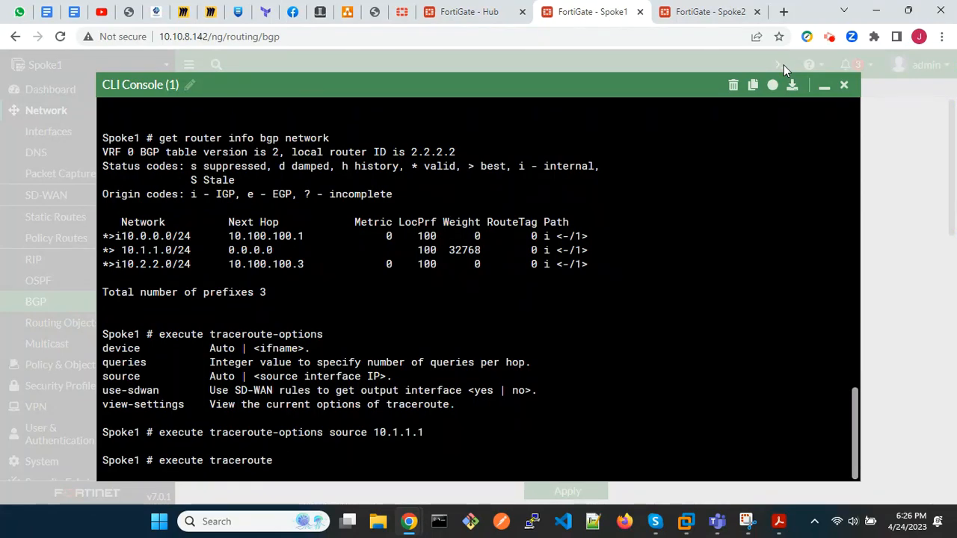
type(" 10.0.0.")
type("1")
key("Return")
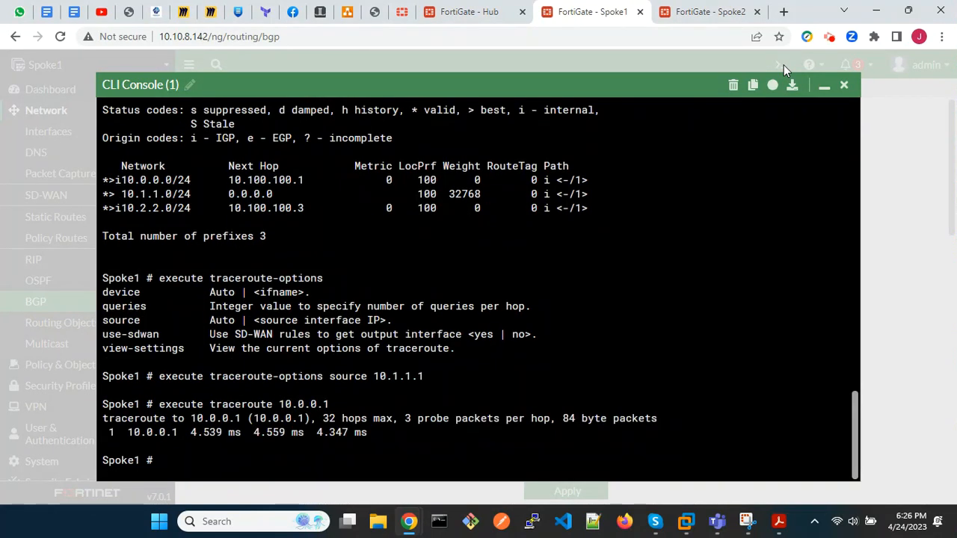
Trace the route from Spoke1 to Spoke2's LAN address 10.2.2.1 with execute traceroute.
key("Up")
key("BackSpace")
key("BackSpace")
key("BackSpace")
key("BackSpace")
key("BackSpace")
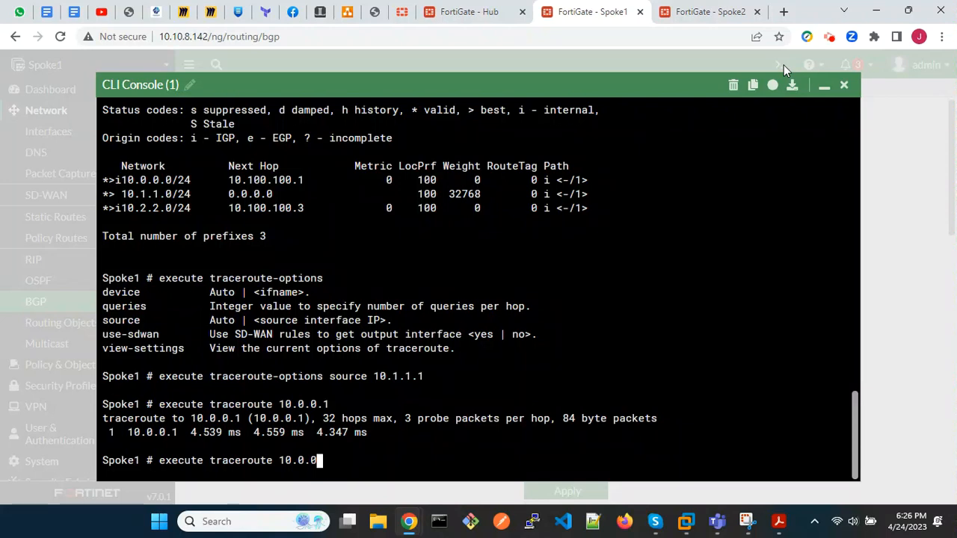
type("2.2.1")
key("Return")
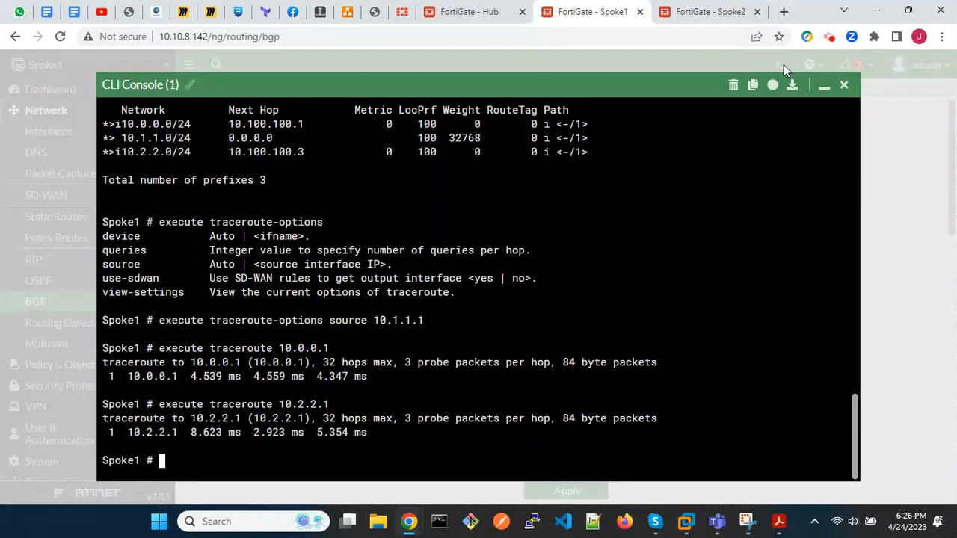